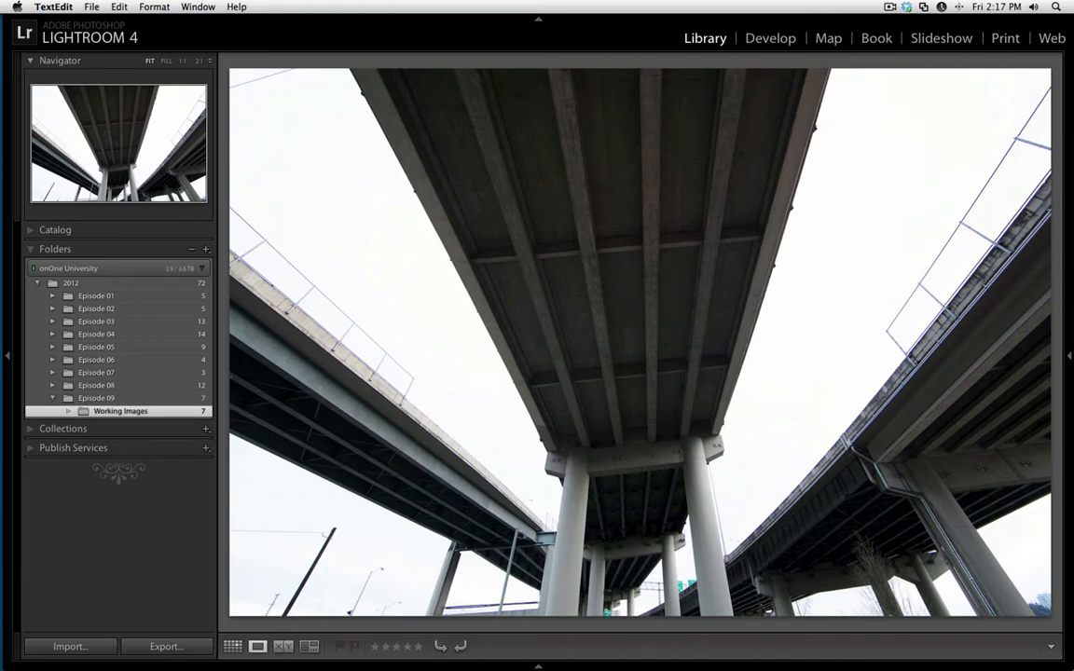
# Show the photo's info overlay with its file name, exposure and lens data, and hide it again.
pyautogui.click(222, 252)
pyautogui.press('i')
pyautogui.press('i')
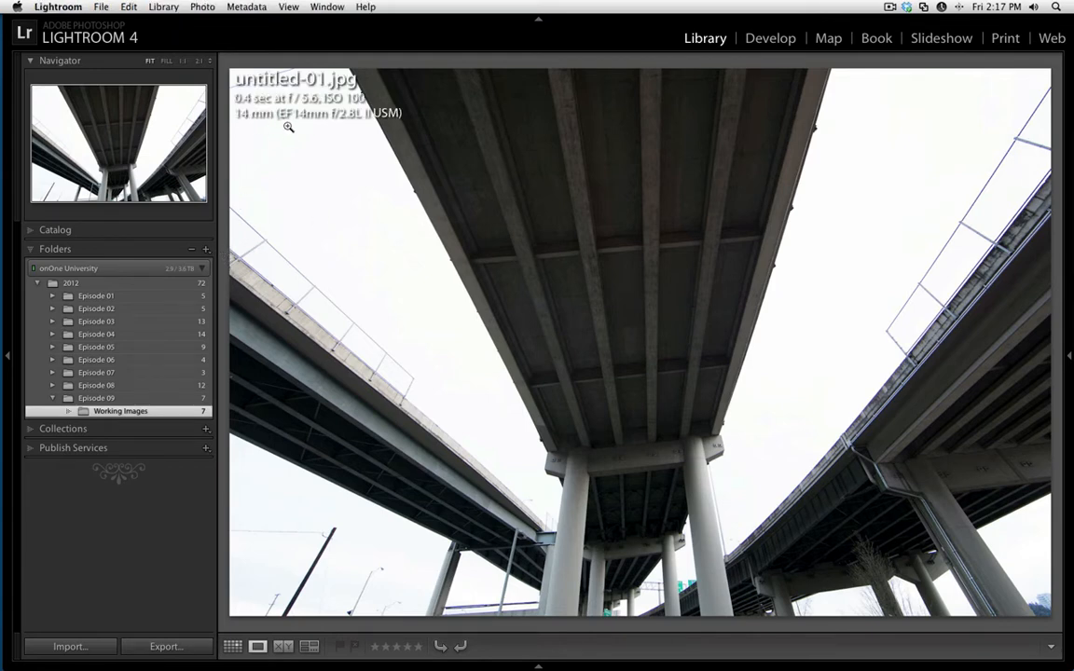
pyautogui.press('i')
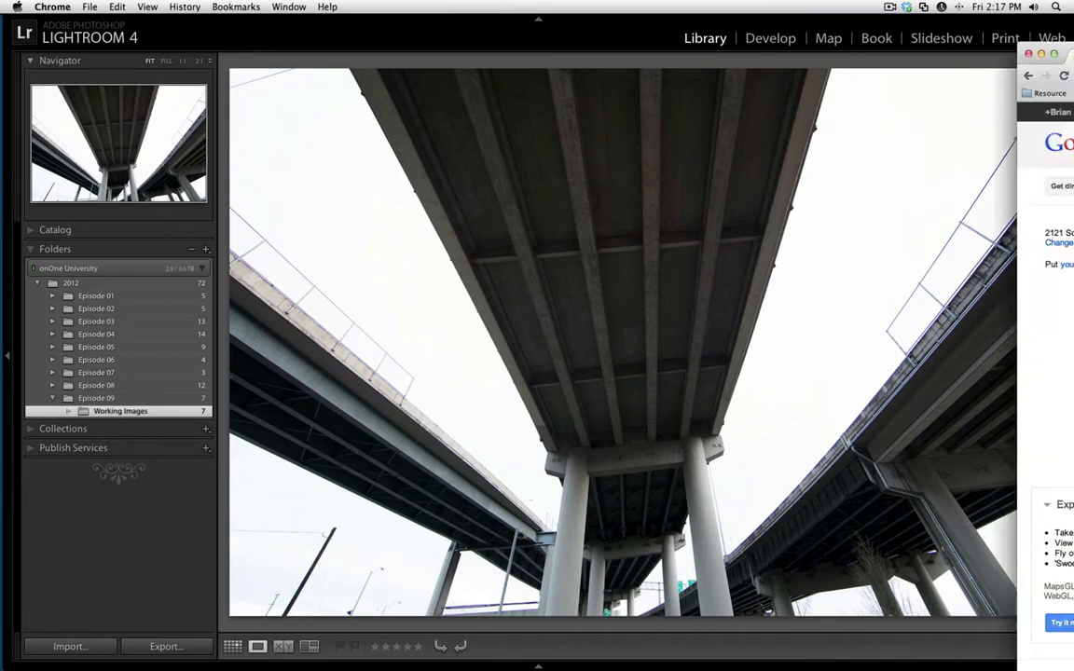
# Switch to Google Maps in Chrome and locate the Oregon Museum of Science and Industry on Portland's satellite map.
pyautogui.moveTo(1073, 53); pyautogui.dragTo(538, 11)
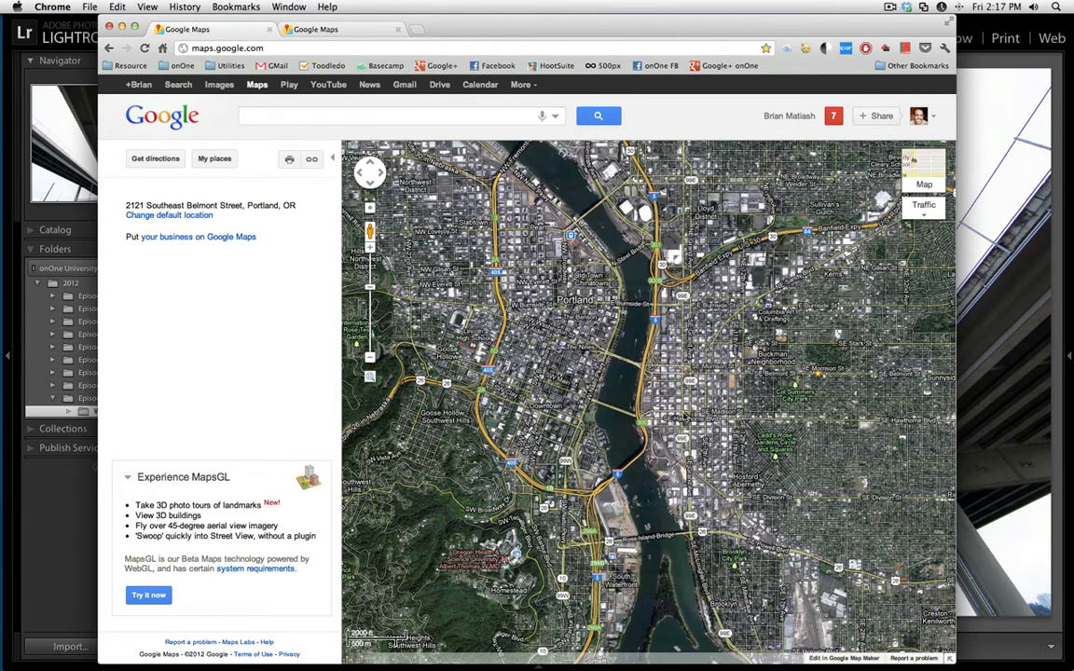
pyautogui.scroll(2, 661, 435)
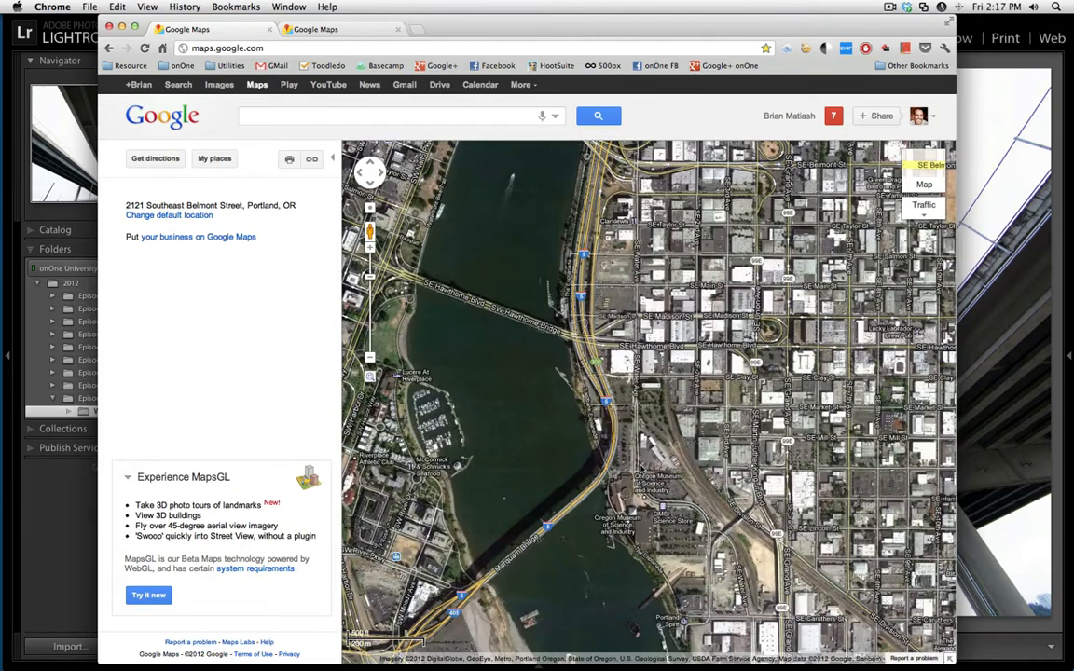
pyautogui.doubleClick(642, 467)
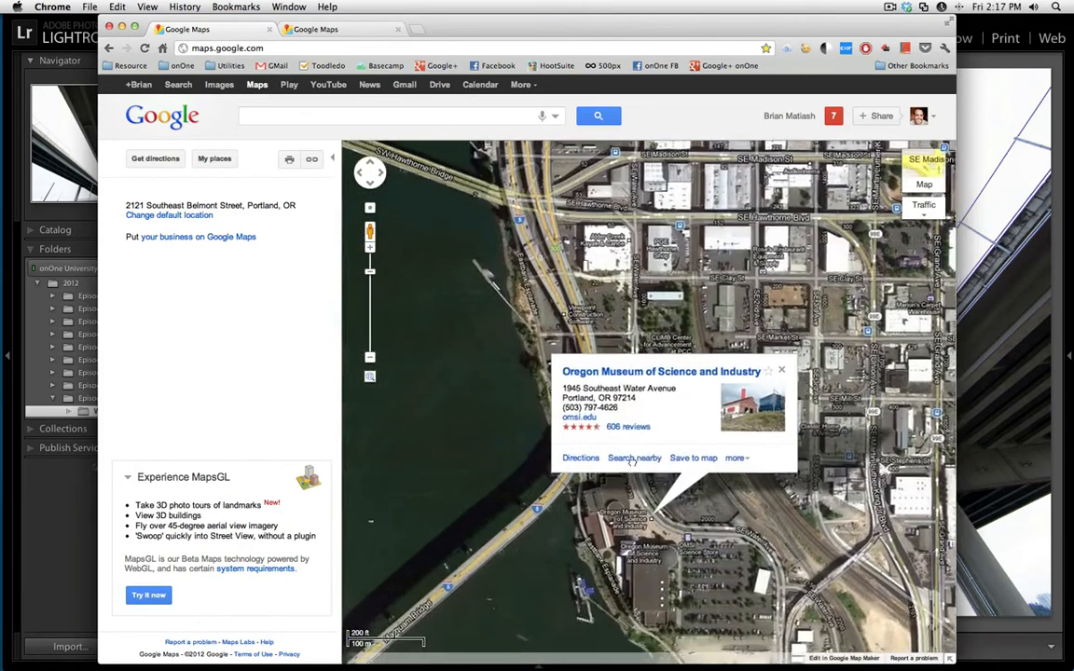
pyautogui.moveTo(630, 460); pyautogui.dragTo(696, 327)
pyautogui.doubleClick(662, 387)
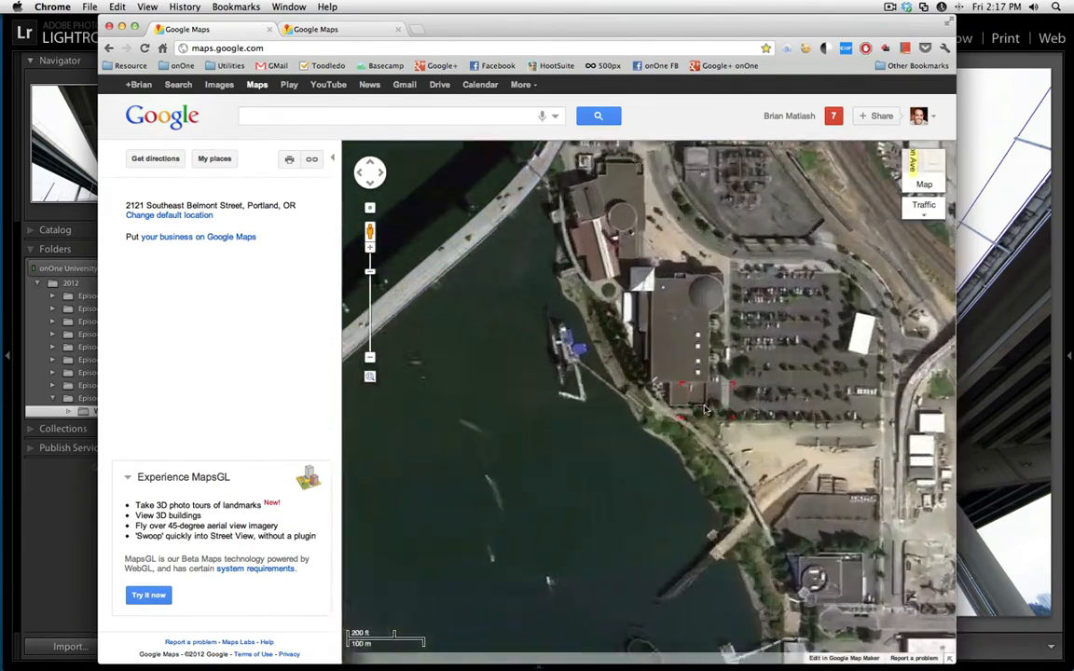
pyautogui.moveTo(647, 385); pyautogui.dragTo(729, 387)
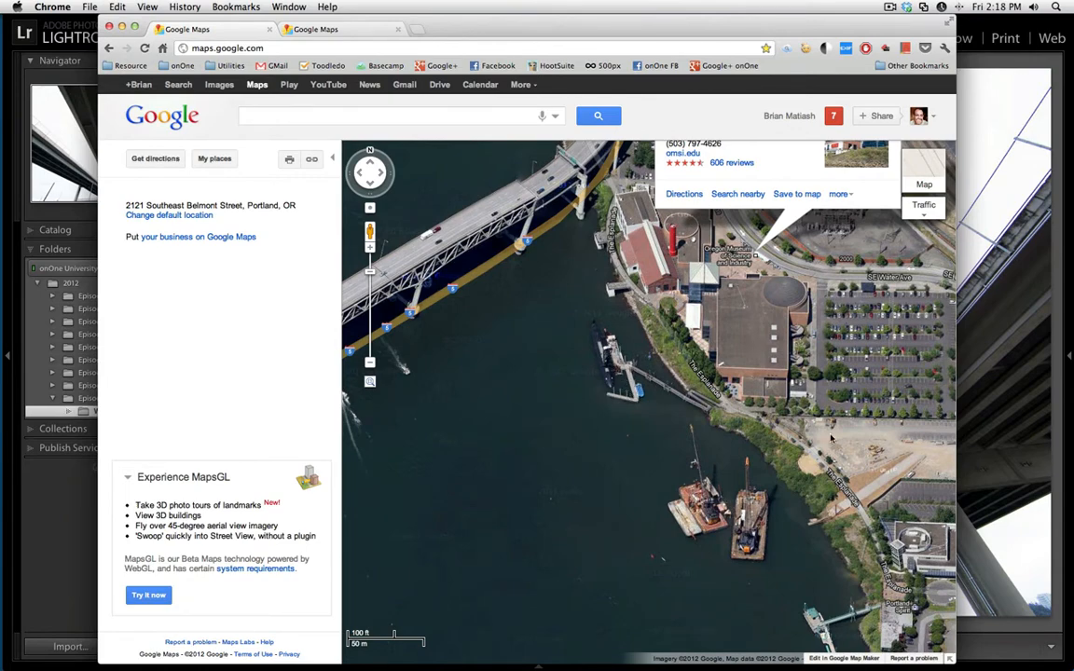
# Examine the riverfront around the museum and follow the highway to the overpasses near the Hawthorne Bridge.
pyautogui.moveTo(831, 438); pyautogui.dragTo(792, 325)
pyautogui.moveTo(891, 505); pyautogui.dragTo(804, 504)
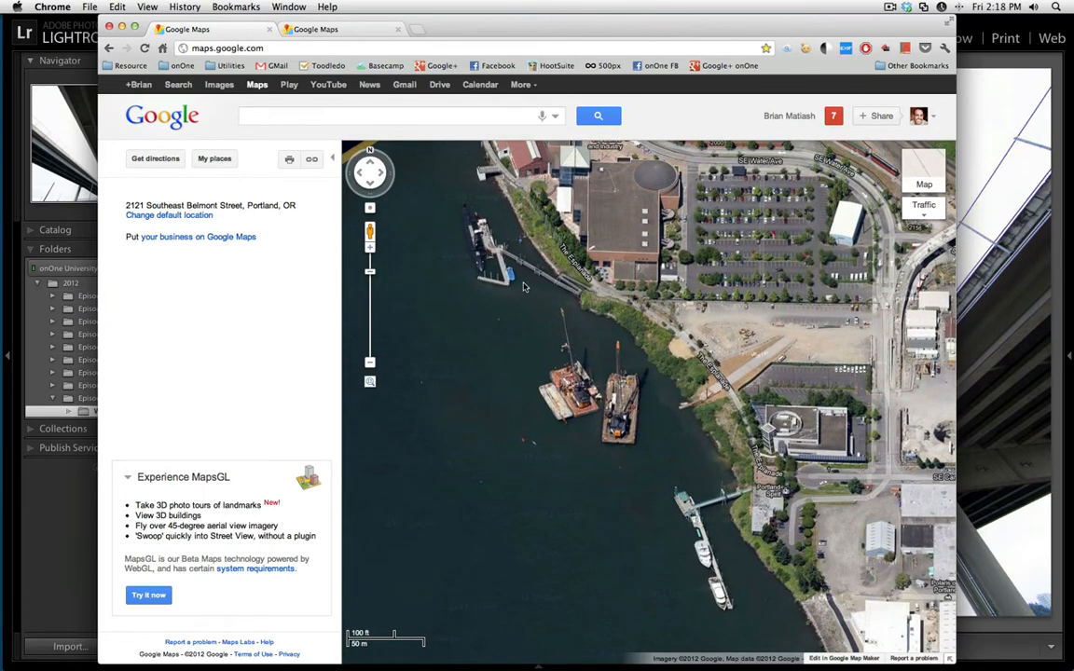
pyautogui.moveTo(524, 288); pyautogui.dragTo(641, 359)
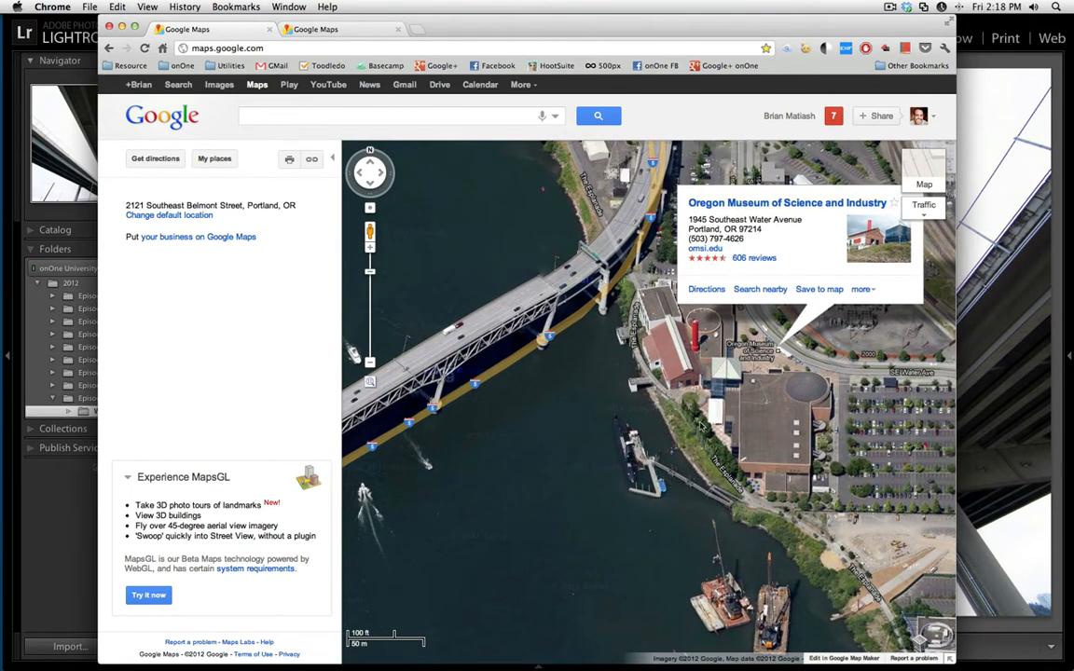
pyautogui.moveTo(682, 379); pyautogui.dragTo(594, 419)
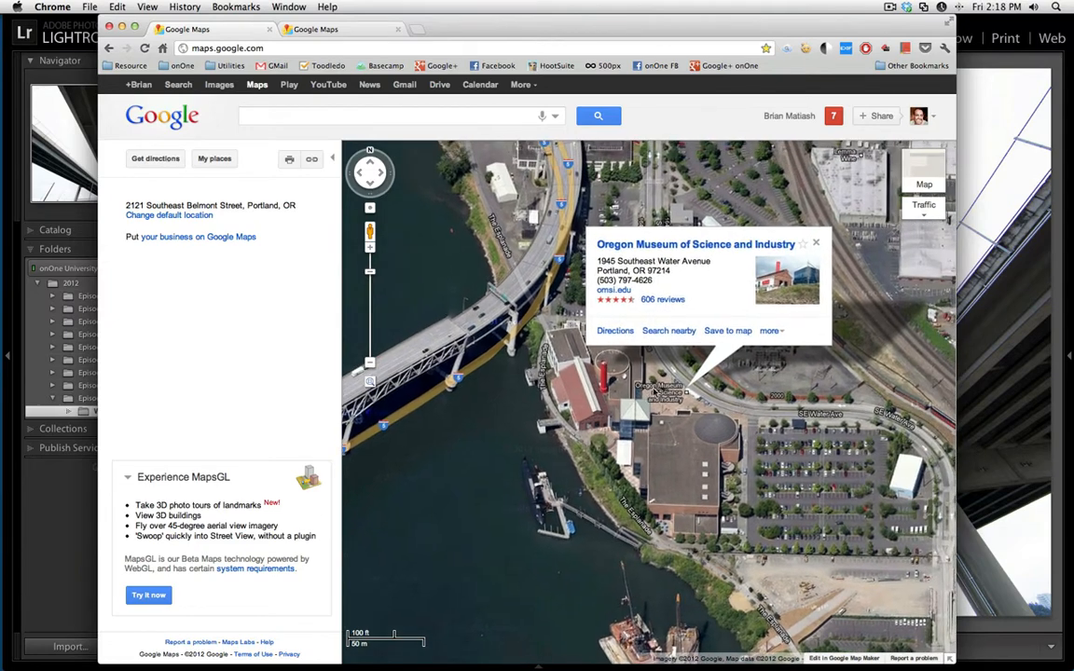
pyautogui.click(814, 242)
pyautogui.moveTo(588, 251); pyautogui.dragTo(616, 394)
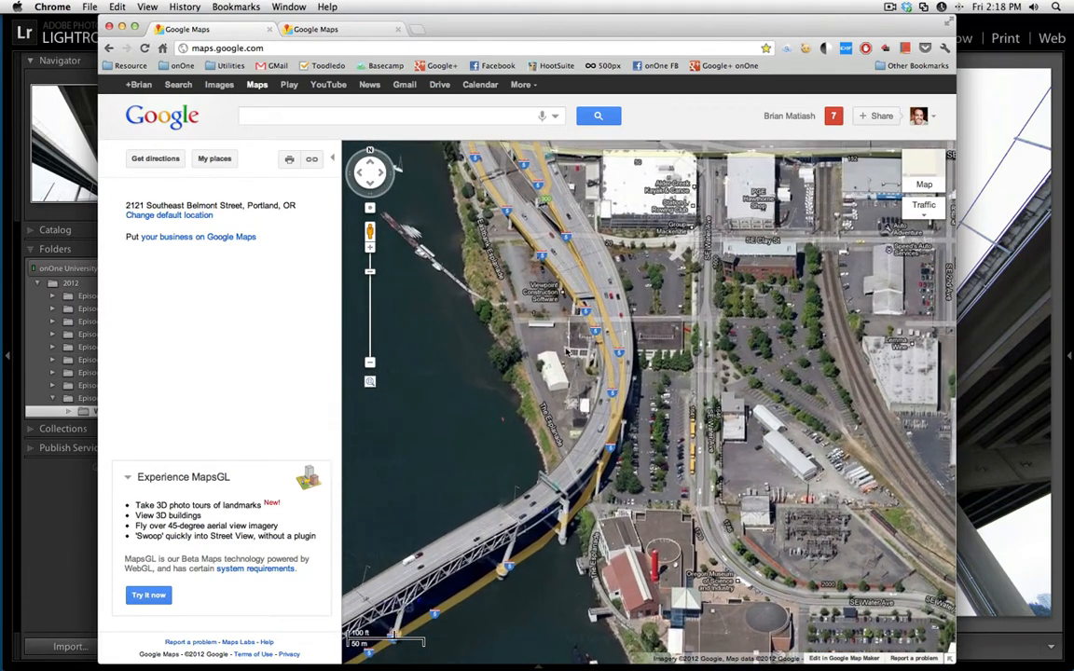
pyautogui.moveTo(568, 351); pyautogui.dragTo(581, 381)
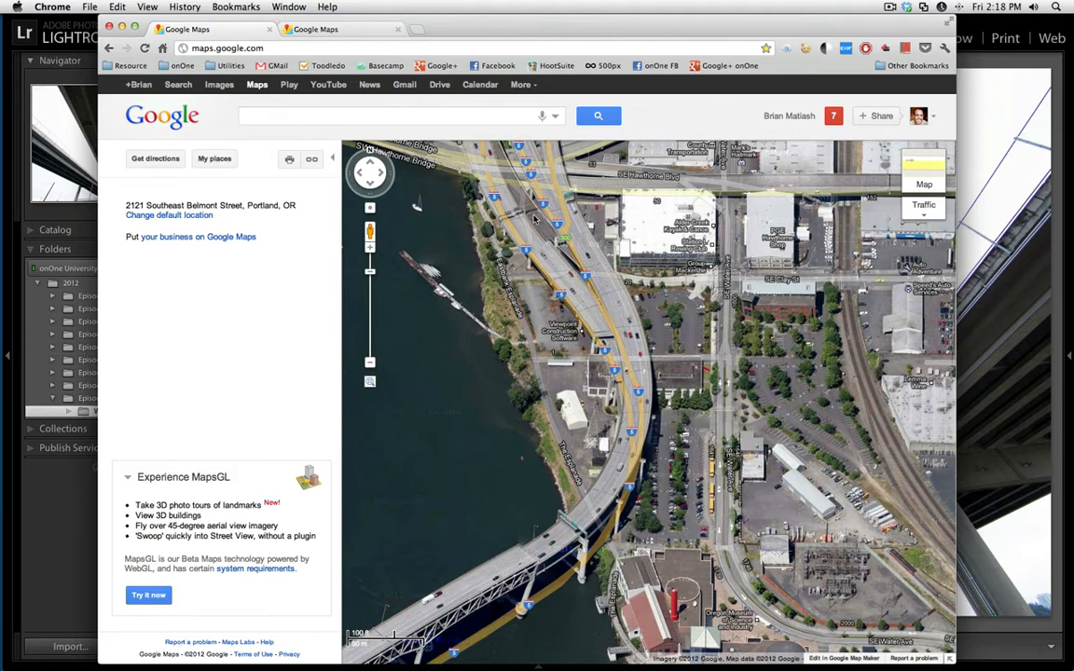
# Examine the overpasses and their surroundings in Street View at the foot of SE Madison Street, ending on the upward view under the bridge.
pyautogui.click(346, 36)
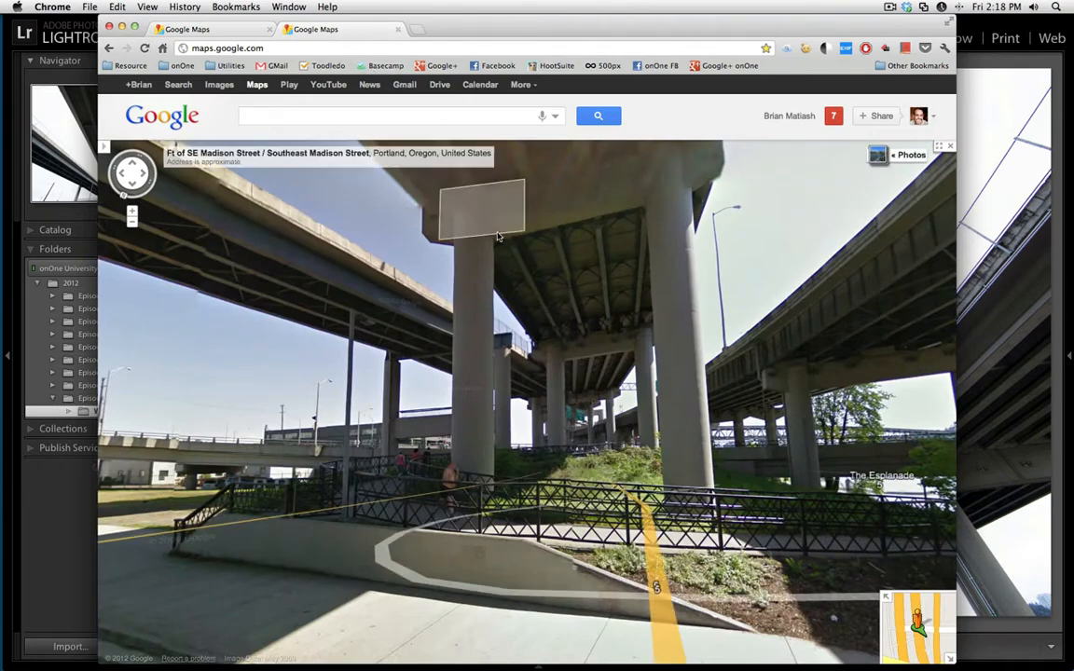
pyautogui.click(489, 413)
pyautogui.moveTo(616, 351); pyautogui.dragTo(783, 354)
pyautogui.moveTo(487, 421); pyautogui.dragTo(765, 418)
pyautogui.moveTo(459, 462); pyautogui.dragTo(667, 496)
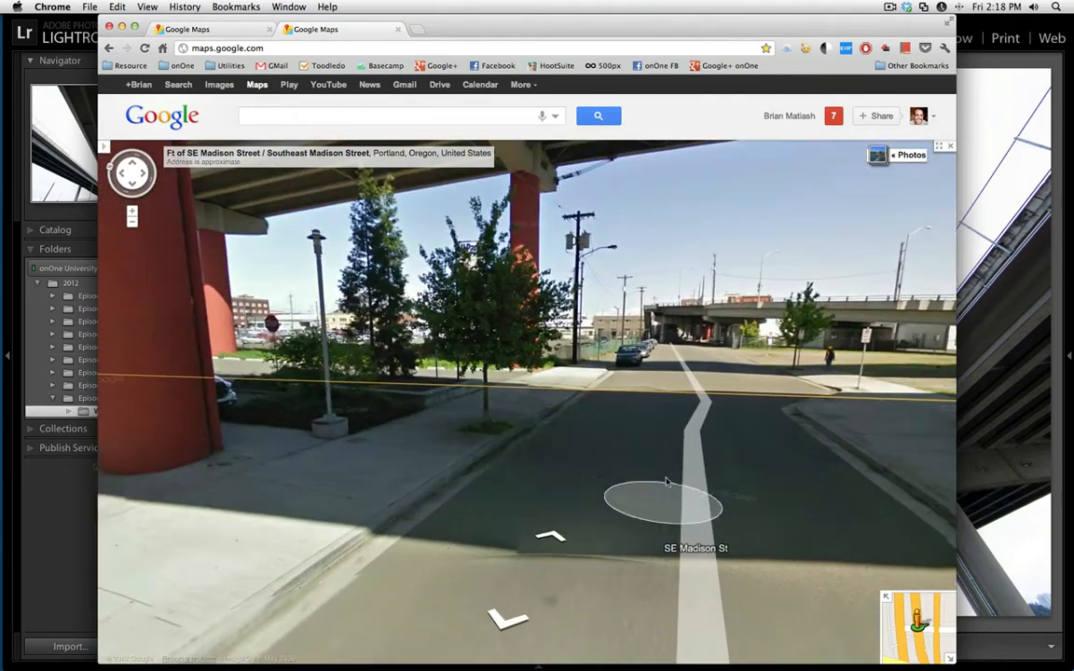
pyautogui.click(731, 473)
pyautogui.click(522, 586)
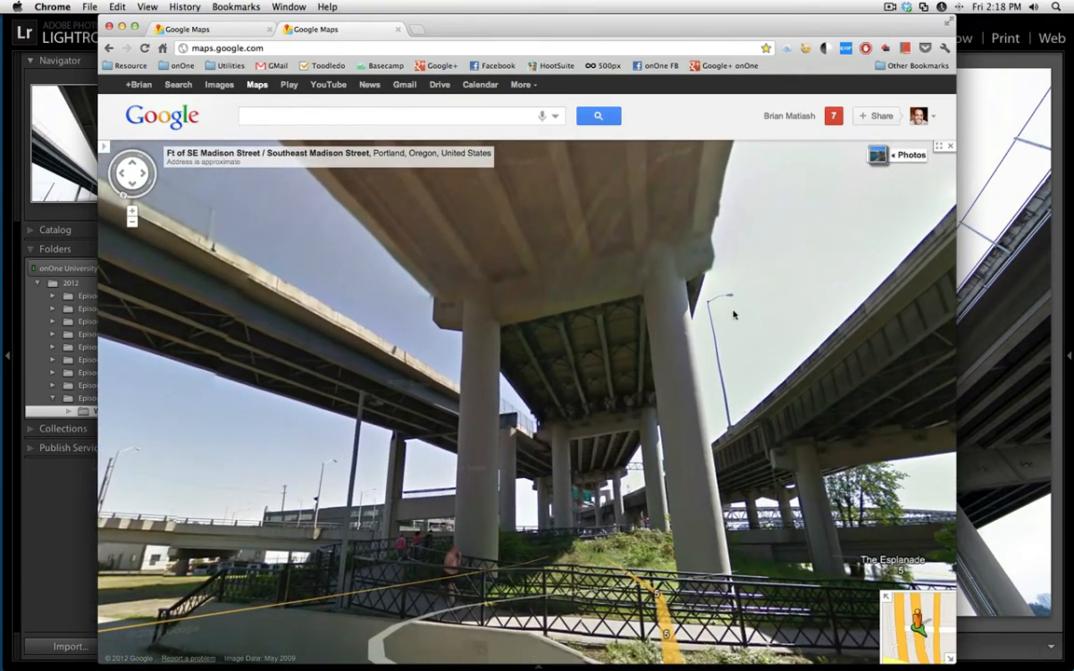
# Compare the bridge photo in Lightroom with the Street View scene in Chrome and return to Lightroom.
pyautogui.click(977, 64)
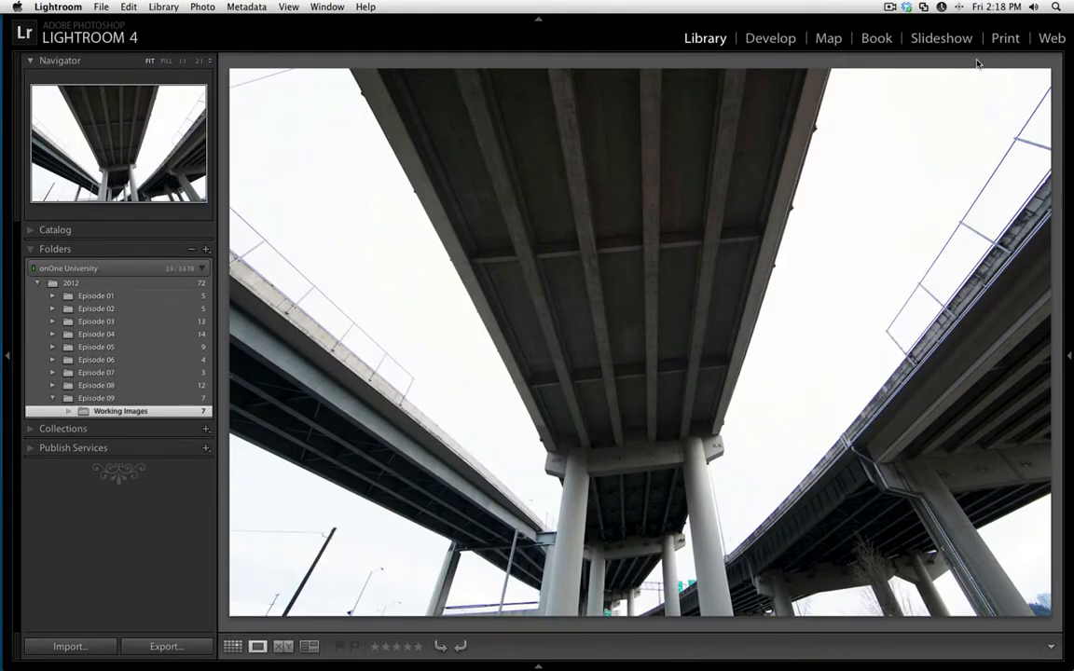
pyautogui.press('super+Tab')
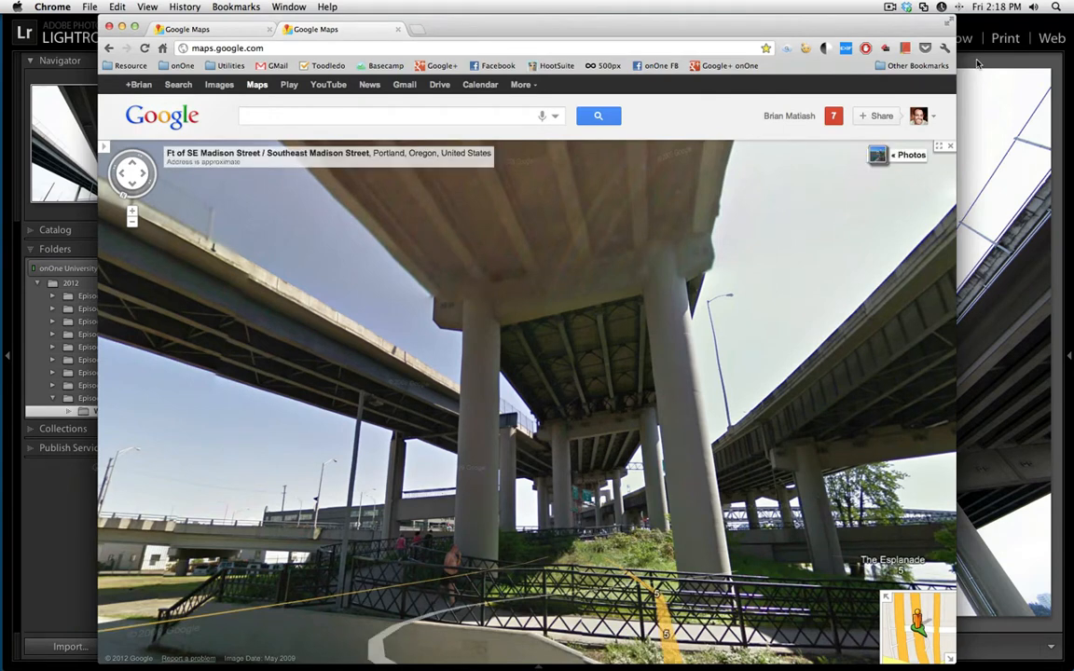
pyautogui.click(977, 63)
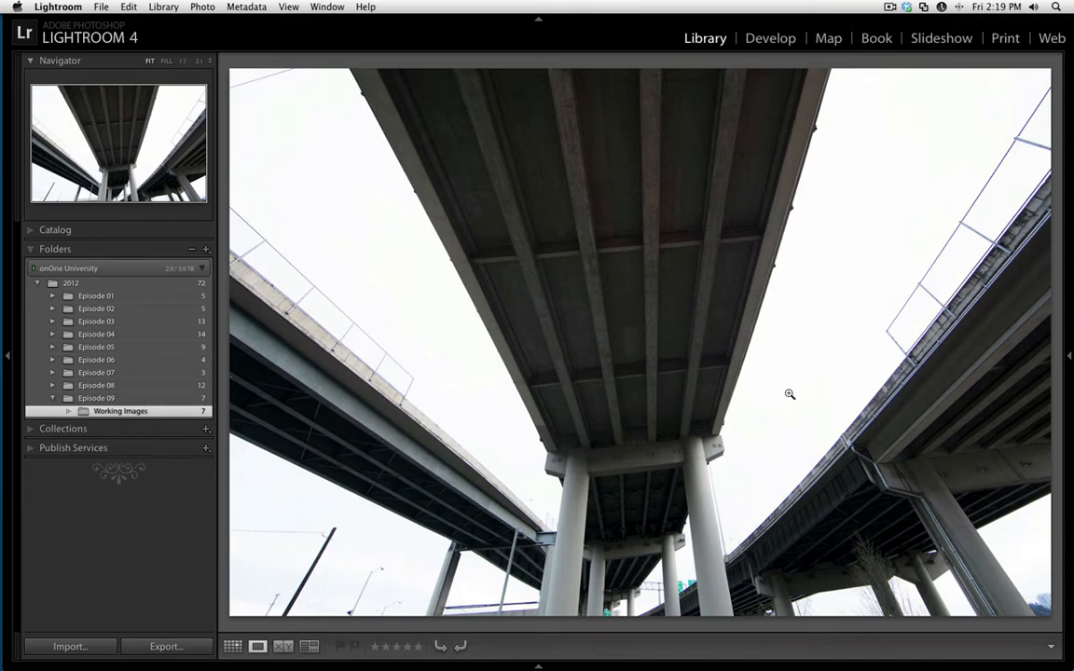
# Review the bracketed bridge exposures one by one at full size, from darkest to brightest and back.
pyautogui.press('g')
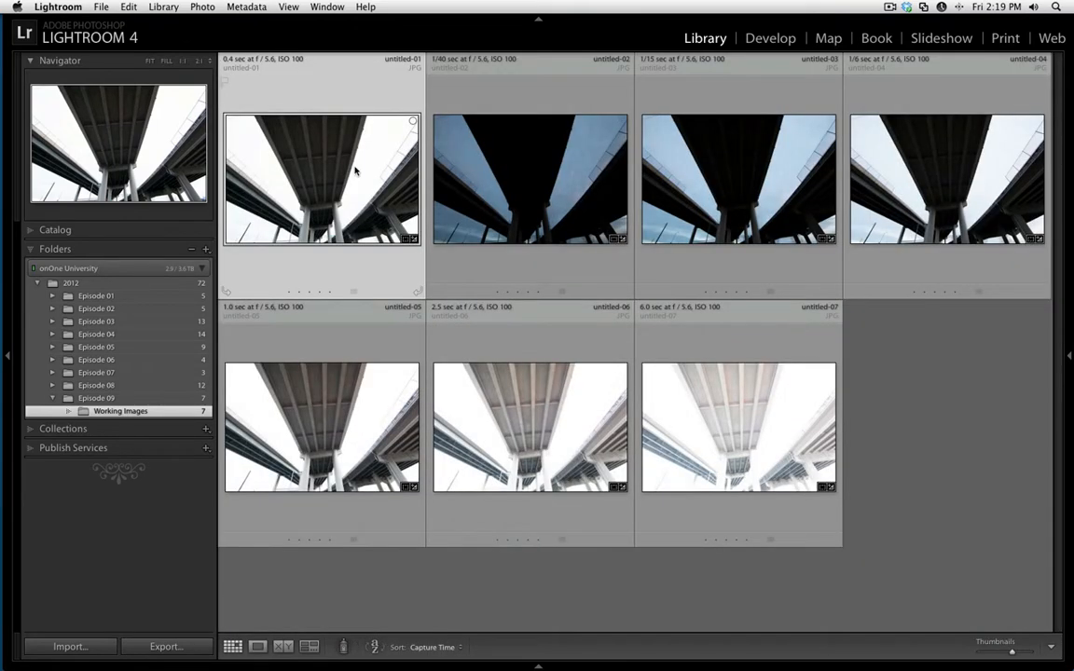
pyautogui.press('e')
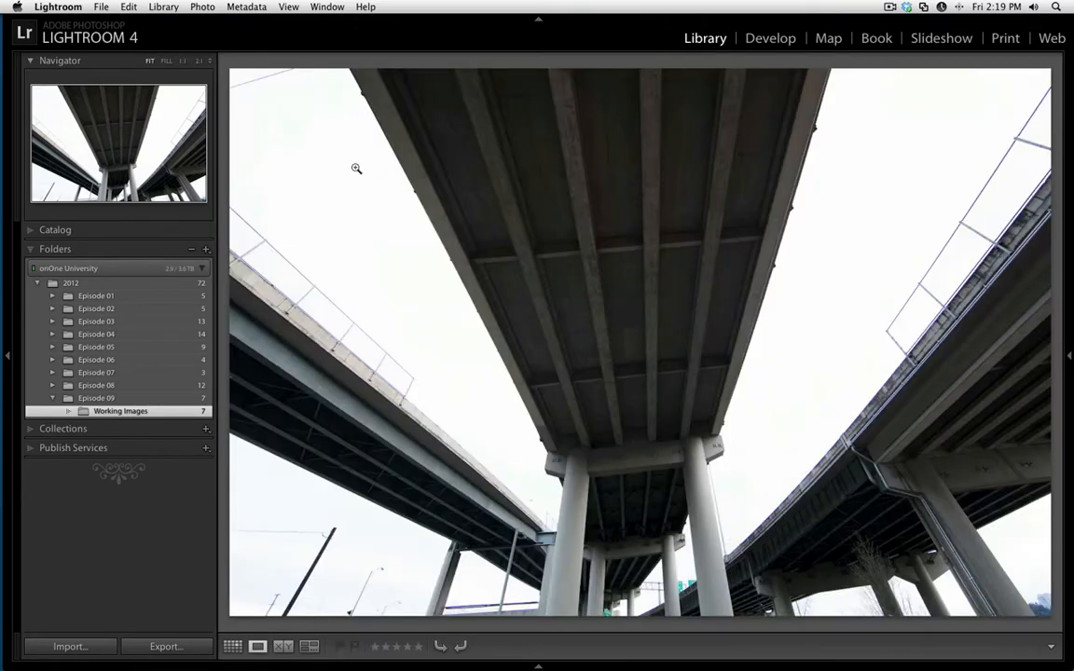
pyautogui.press('Right')
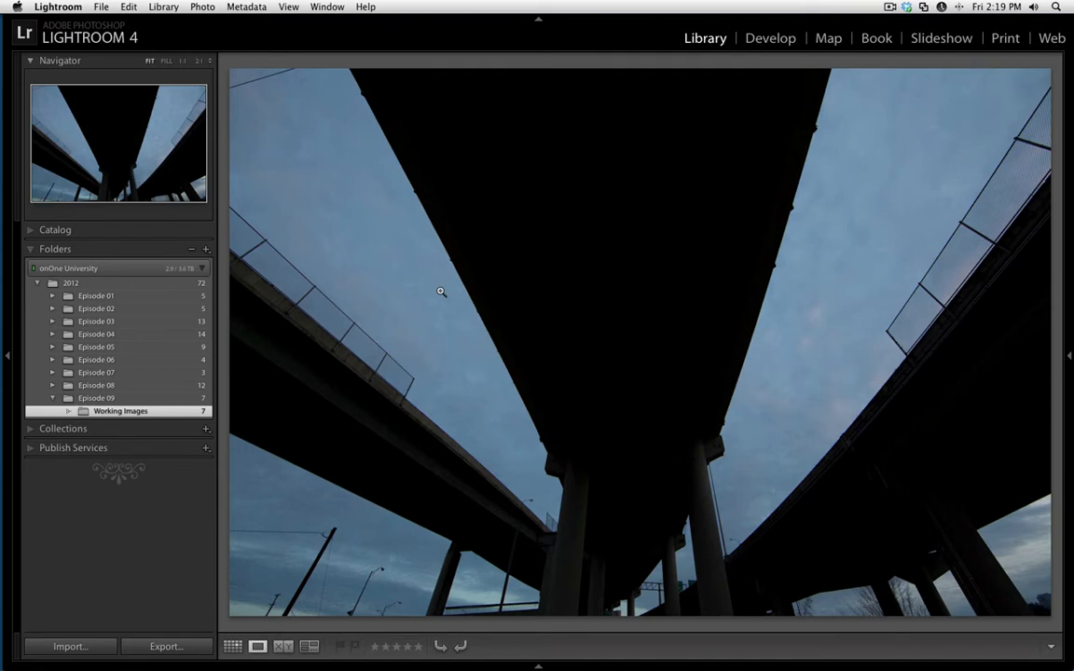
pyautogui.press('Right')
pyautogui.press('Right')
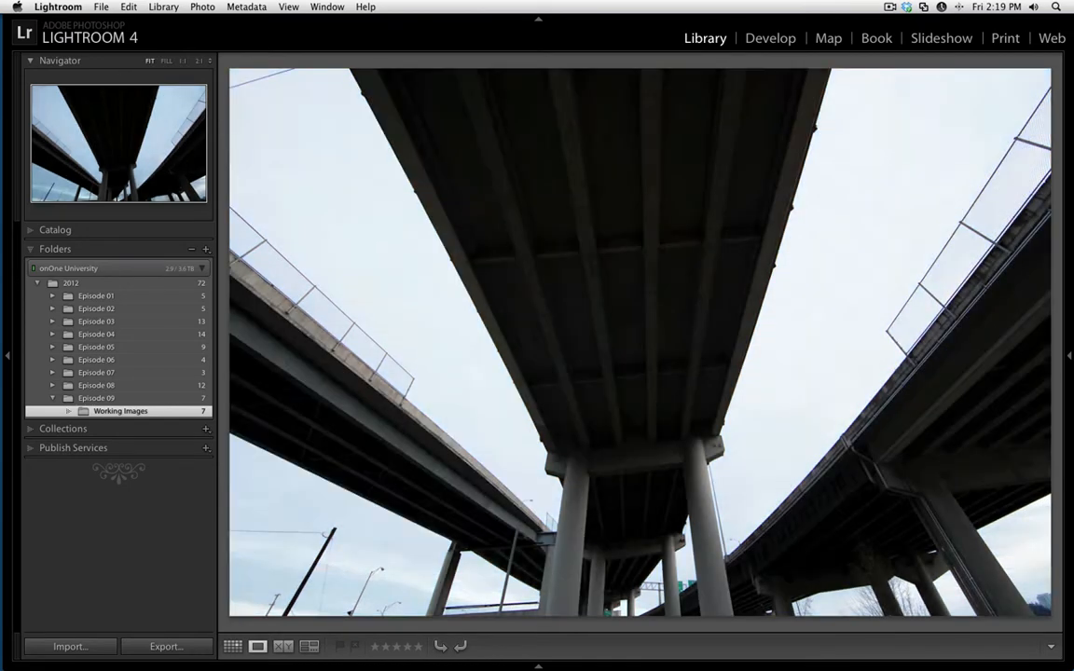
pyautogui.press('Right')
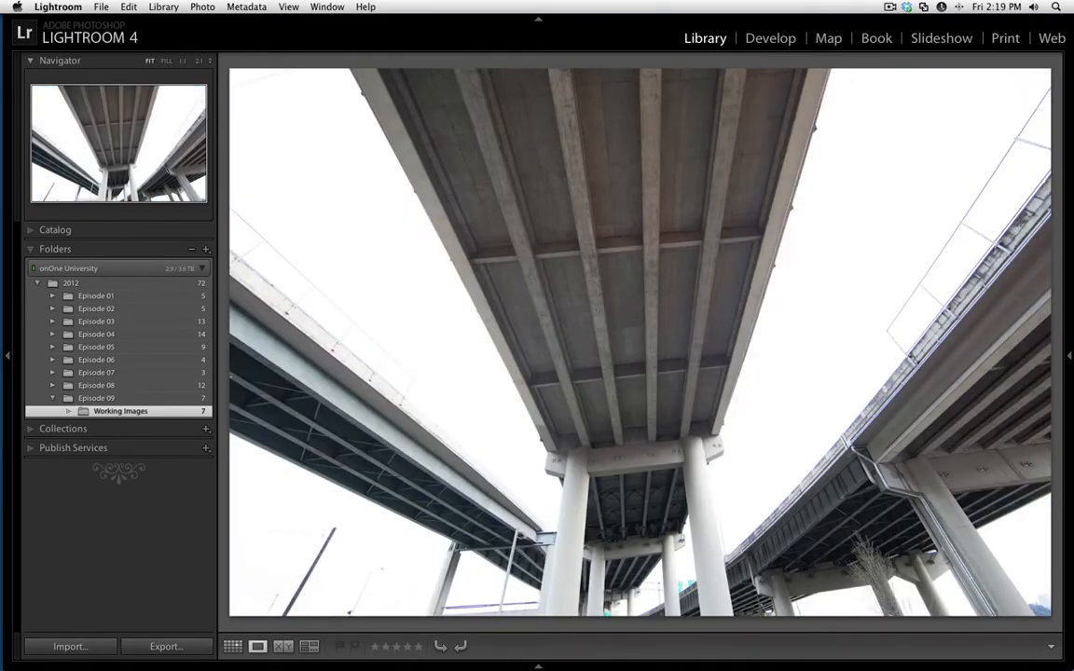
pyautogui.press('Right')
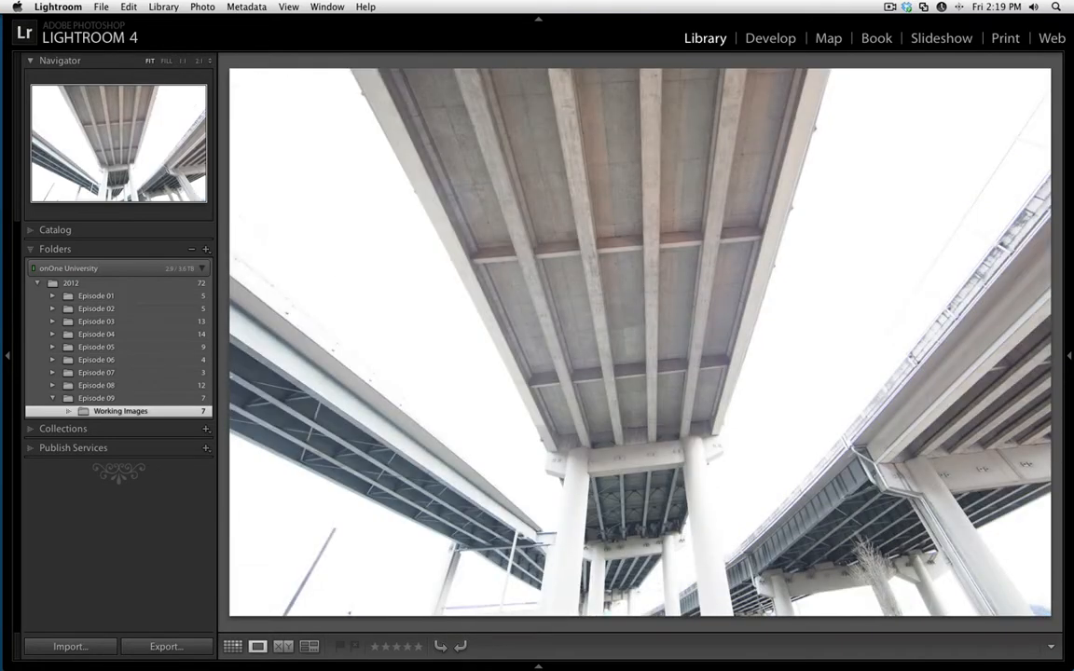
pyautogui.press('Right')
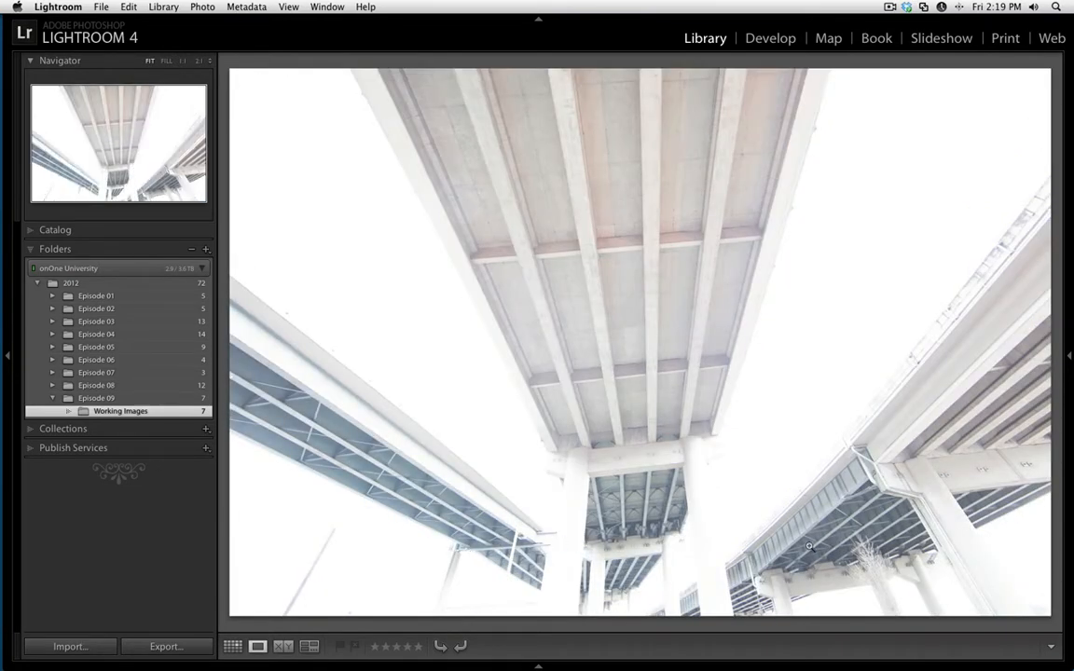
pyautogui.press('Left')
pyautogui.press('Left')
pyautogui.press('Left')
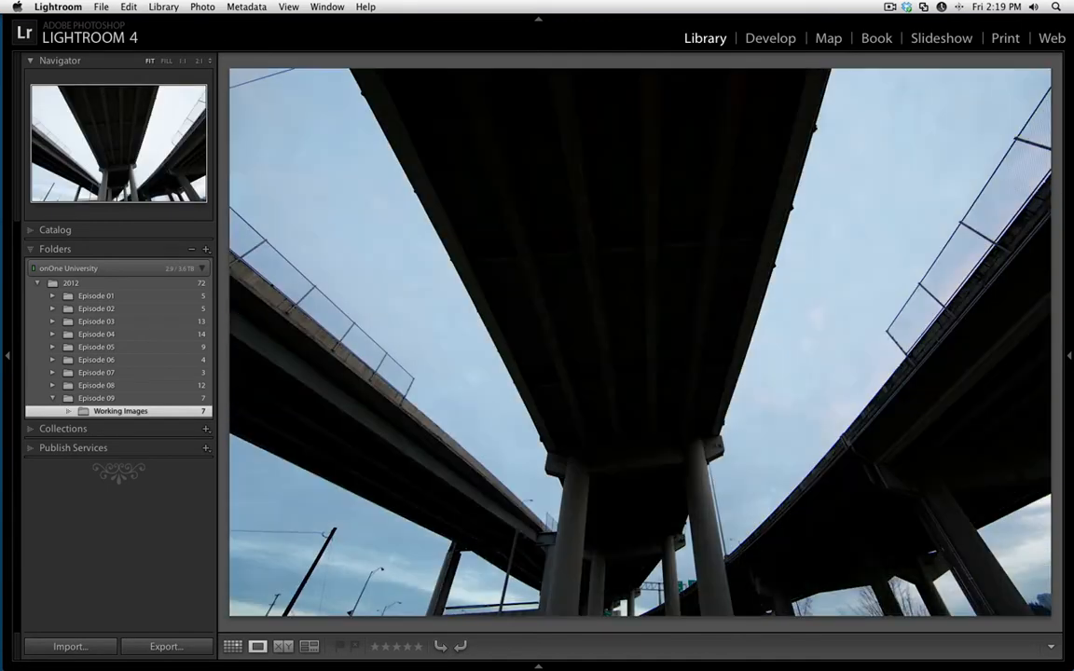
pyautogui.press('Left')
pyautogui.press('Right')
pyautogui.press('Right')
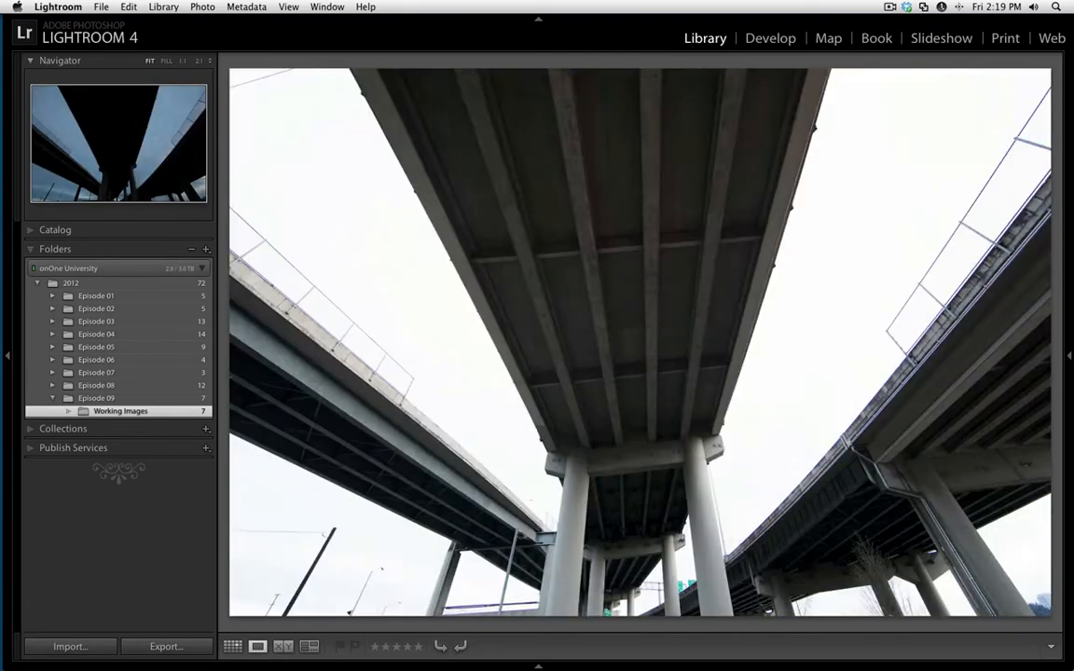
# Select all seven bracketed photos, untitled-01 to untitled-07, in the thumbnail grid and export them to Photomatix Pro for HDR merging.
pyautogui.press('g')
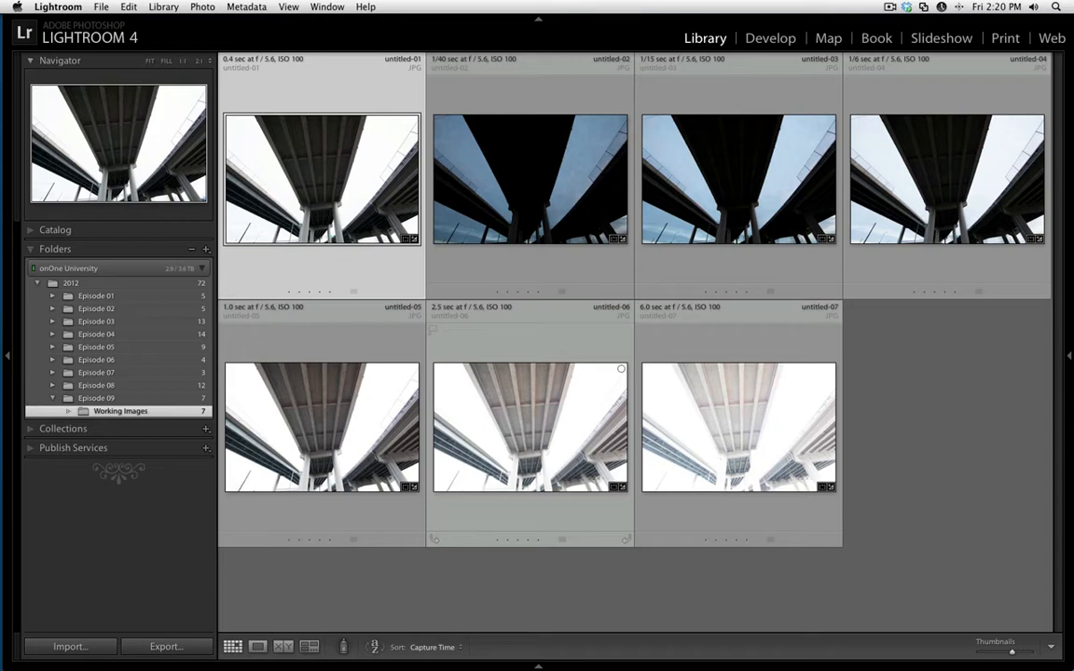
pyautogui.keyDown('shift'); pyautogui.click(639, 410); pyautogui.keyUp('shift')
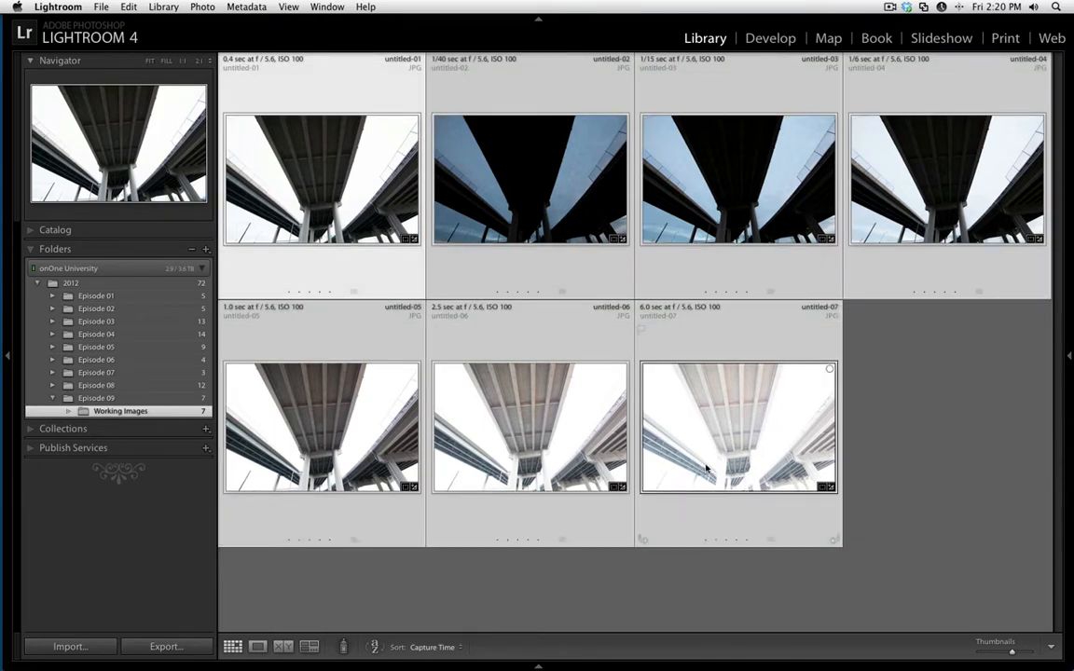
pyautogui.click(97, 6)
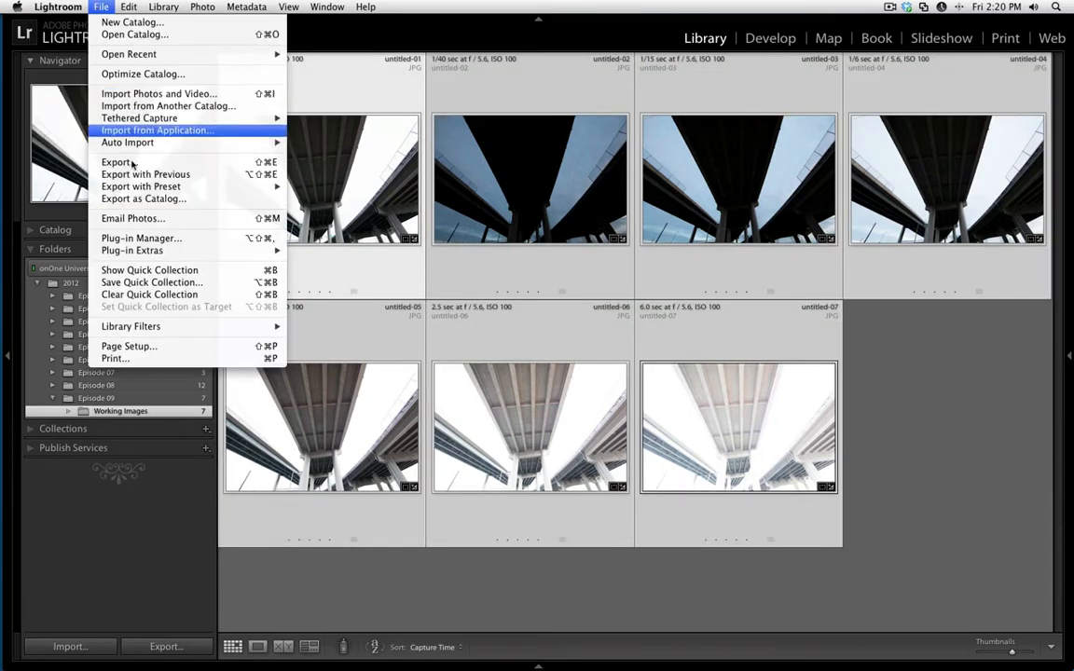
pyautogui.moveTo(180, 250)
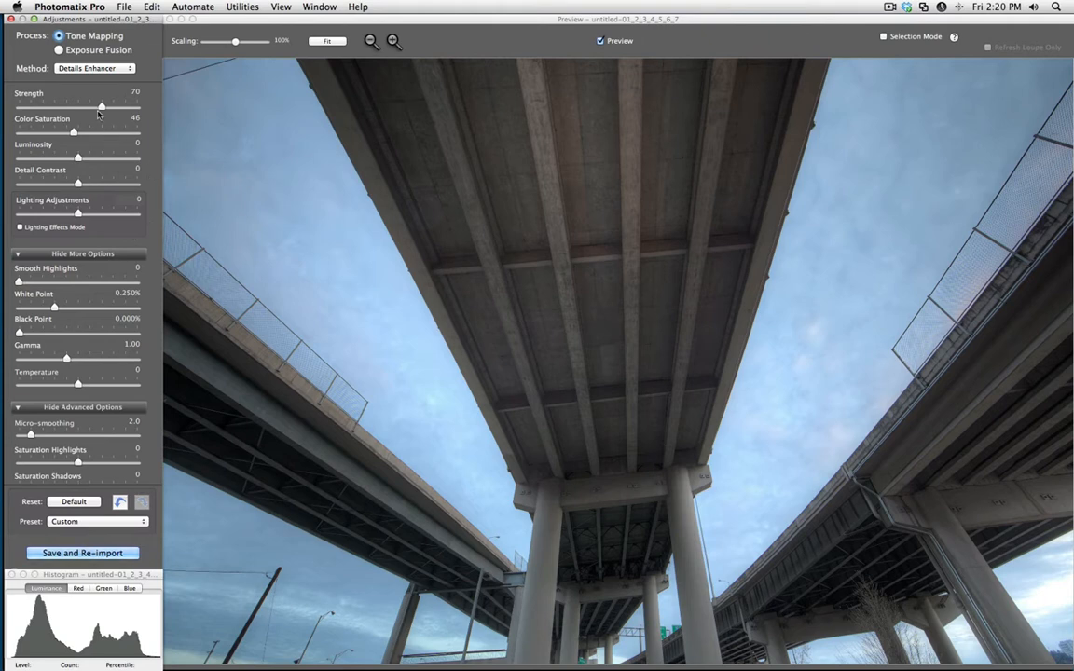
# Set the tone mapping Strength to 100 and the White Point to 0.001%.
pyautogui.moveTo(100, 108); pyautogui.dragTo(140, 105)
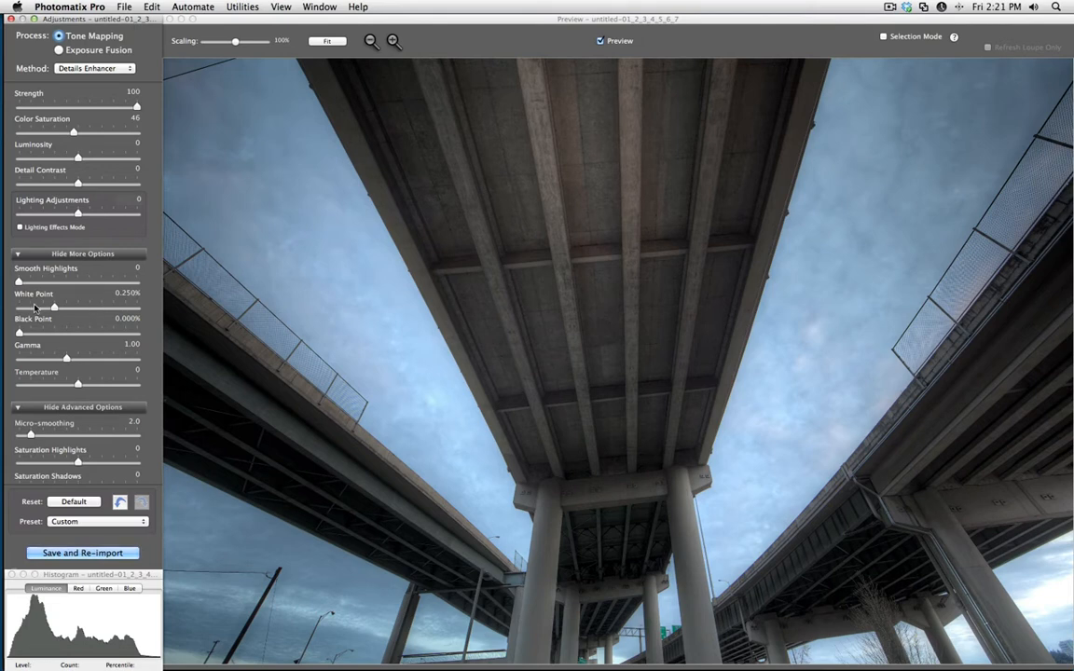
pyautogui.moveTo(54, 310); pyautogui.dragTo(24, 311)
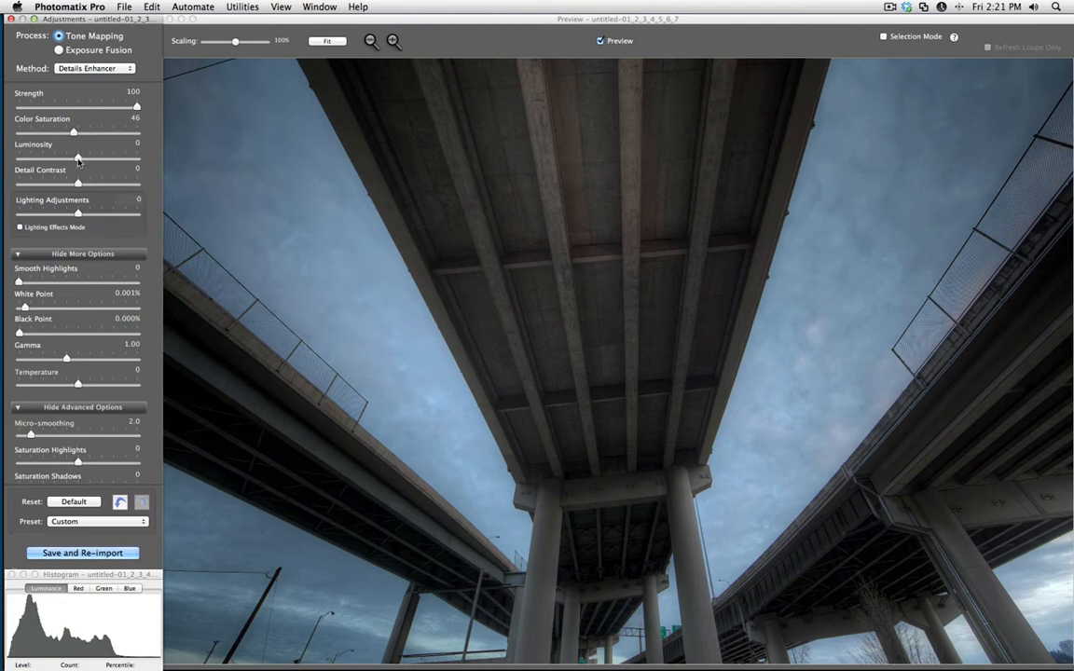
# Set Luminosity to +1.8, Detail Contrast to -1.0 and Gamma to 0.95, with the Black Point raised slightly.
pyautogui.moveTo(78, 160); pyautogui.dragTo(74, 184)
pyautogui.press('super+z')
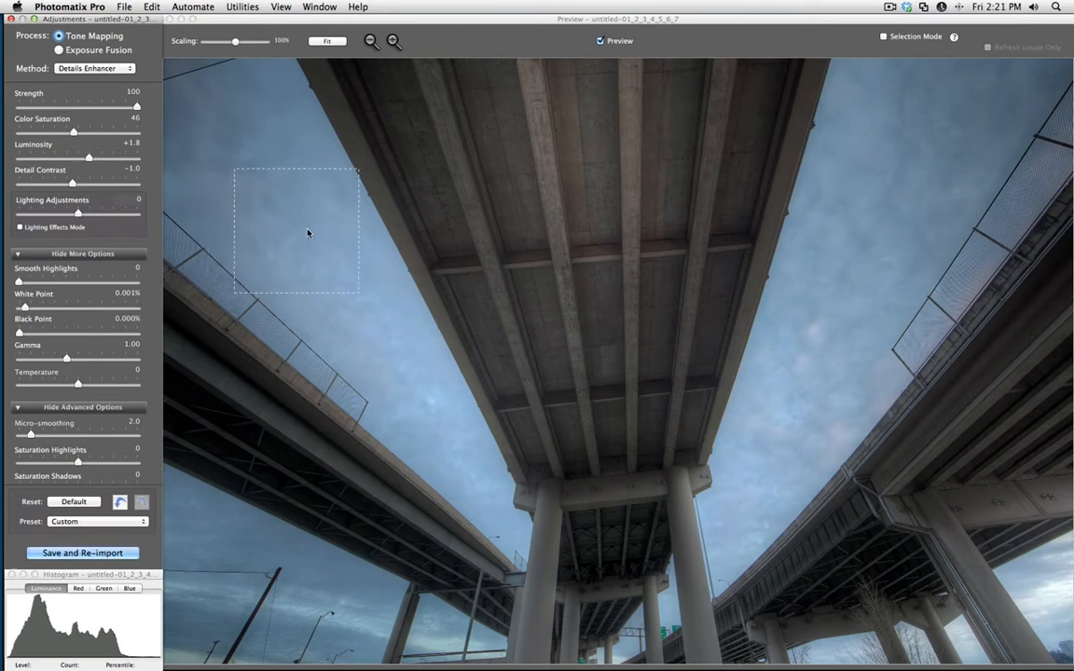
pyautogui.moveTo(19, 334); pyautogui.dragTo(71, 363)
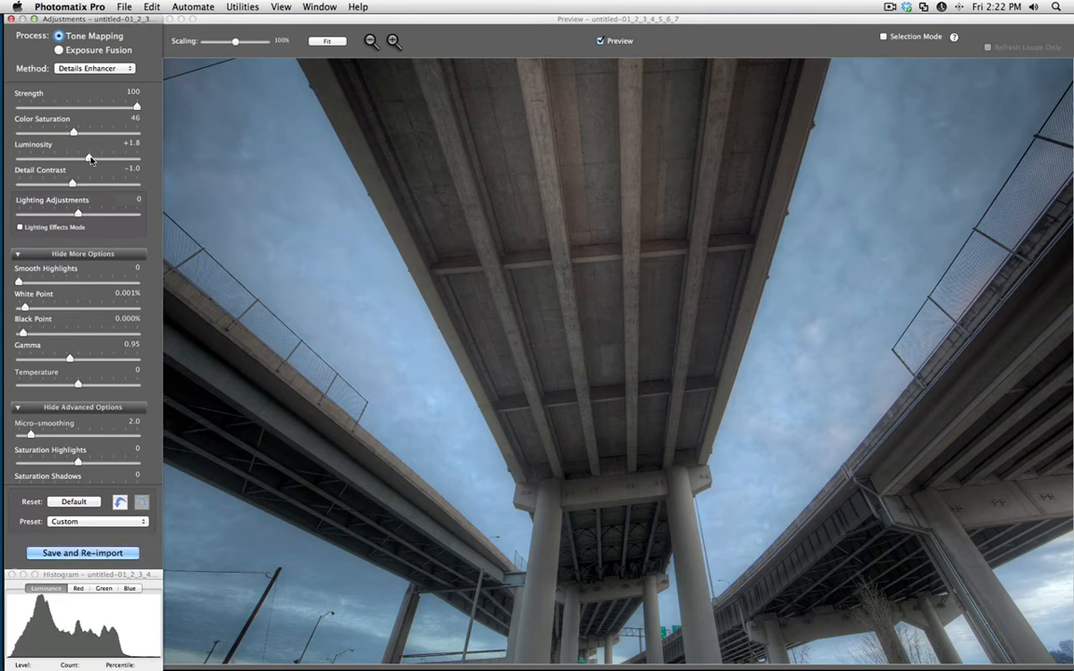
# Try Luminosity and Detail Contrast at their +10.0 maximum, with Gamma at 1.14.
pyautogui.moveTo(91, 160); pyautogui.dragTo(137, 157)
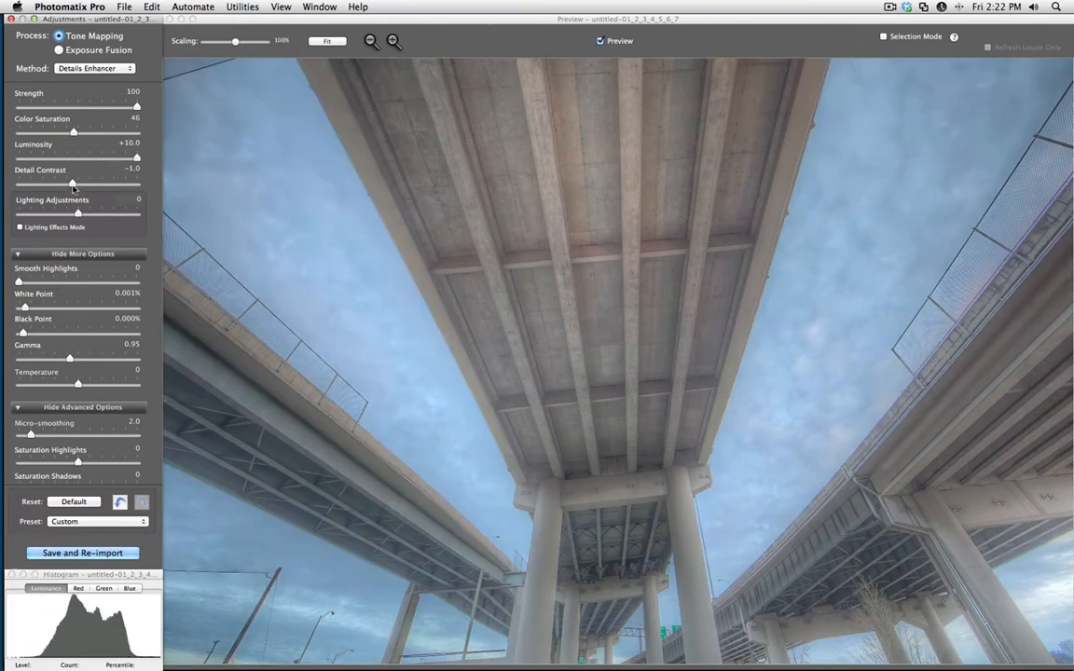
pyautogui.moveTo(72, 184); pyautogui.dragTo(139, 179)
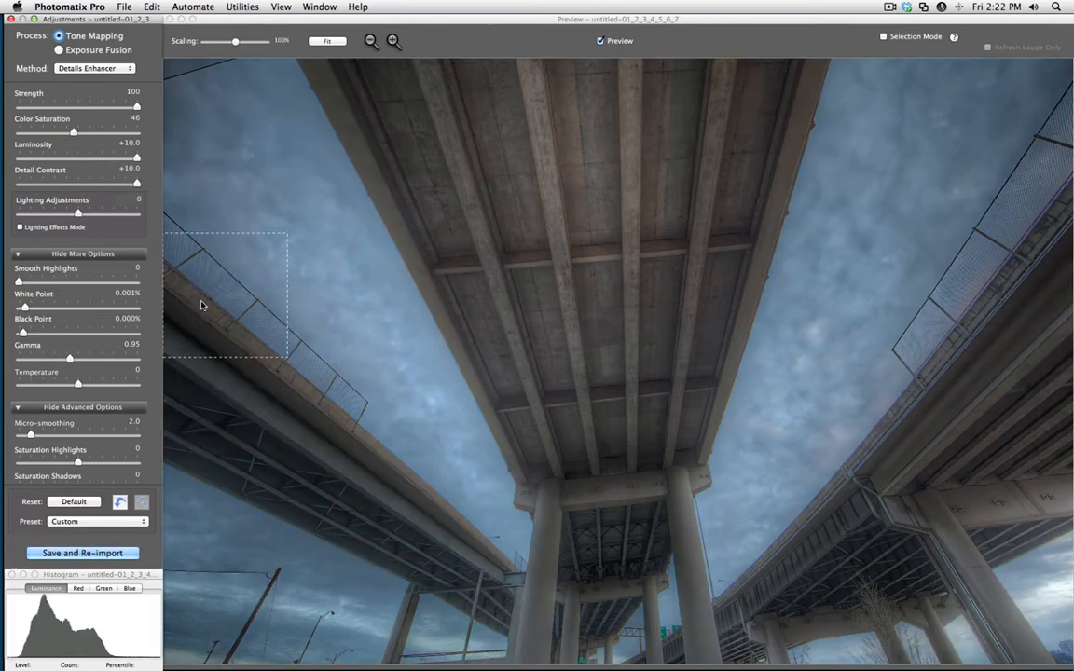
pyautogui.moveTo(69, 358); pyautogui.dragTo(57, 360)
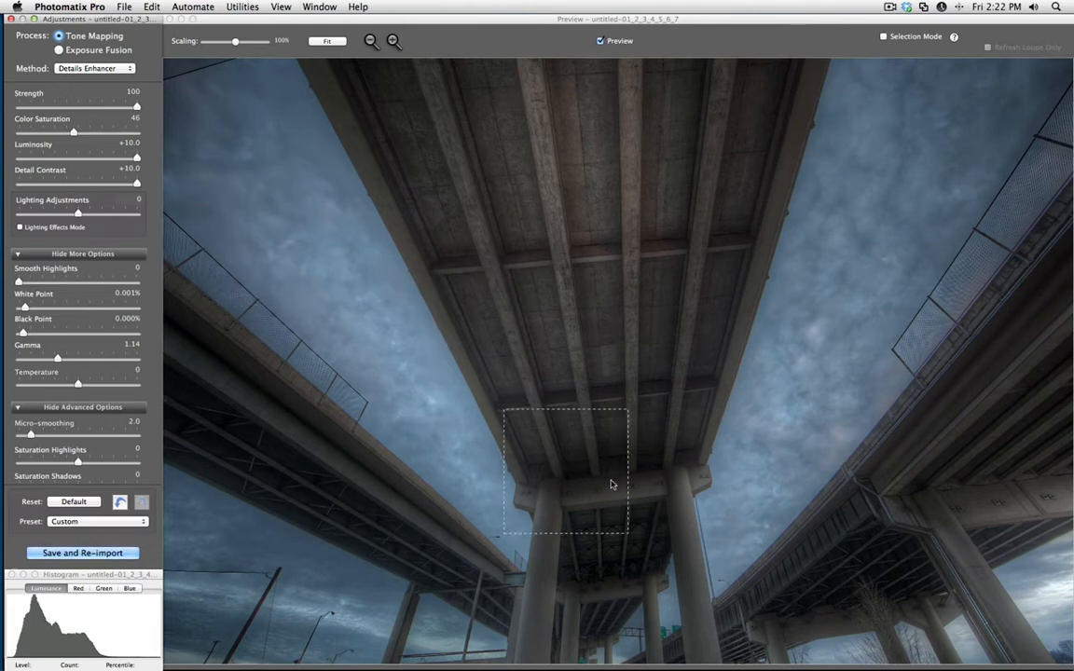
# Set Luminosity to +1.5 and Detail Contrast to -0.9, and lower Gamma to around 0.9.
pyautogui.click(88, 159)
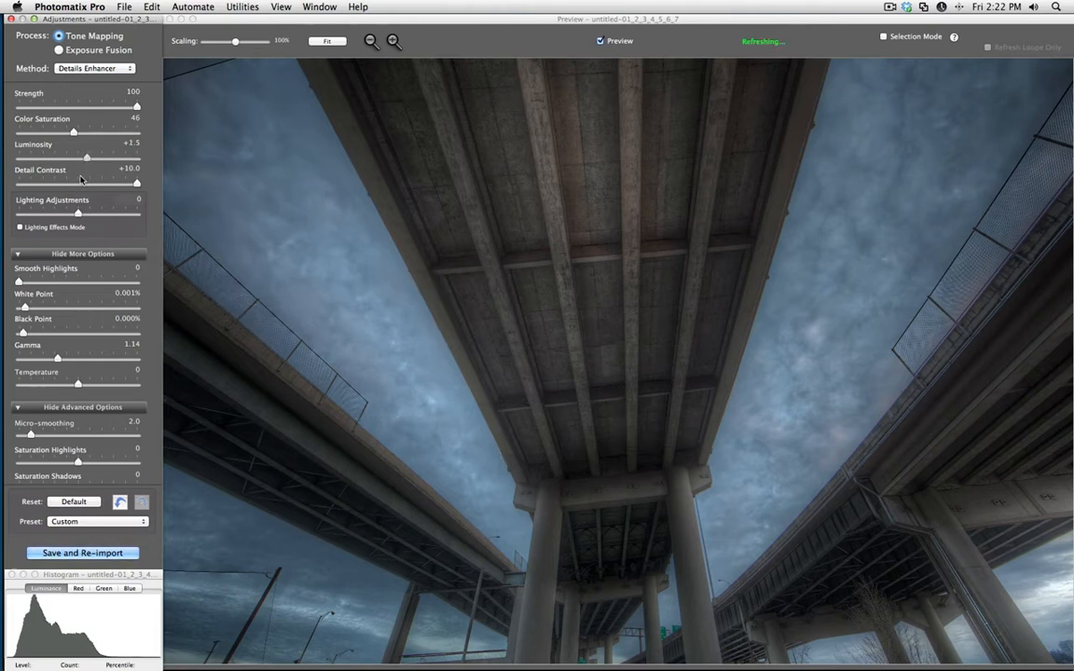
pyautogui.click(72, 185)
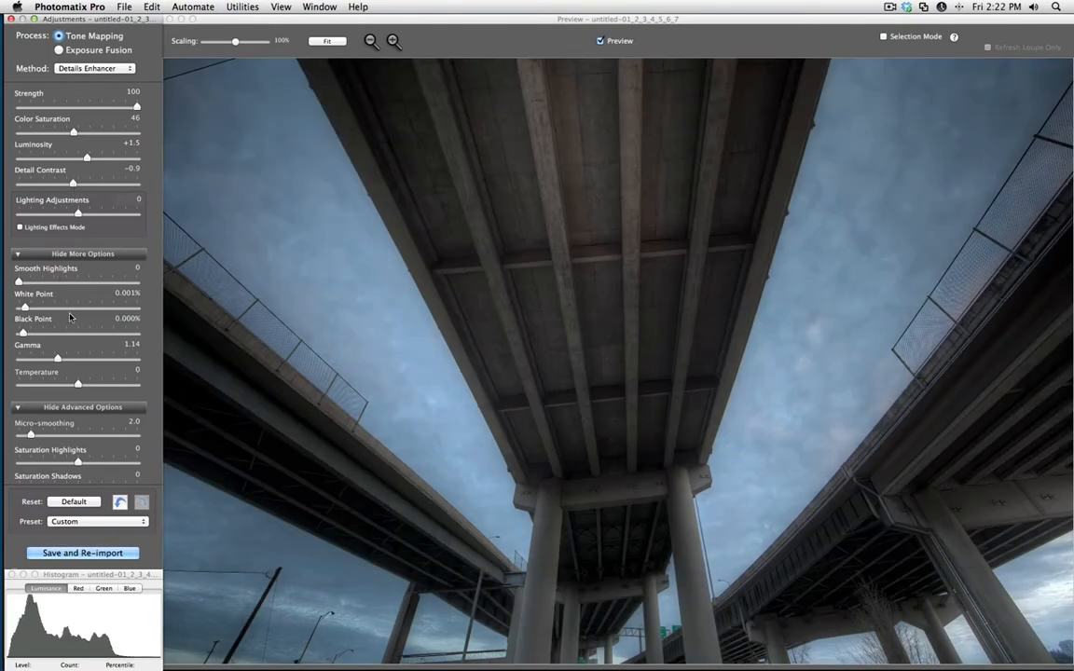
pyautogui.click(75, 359)
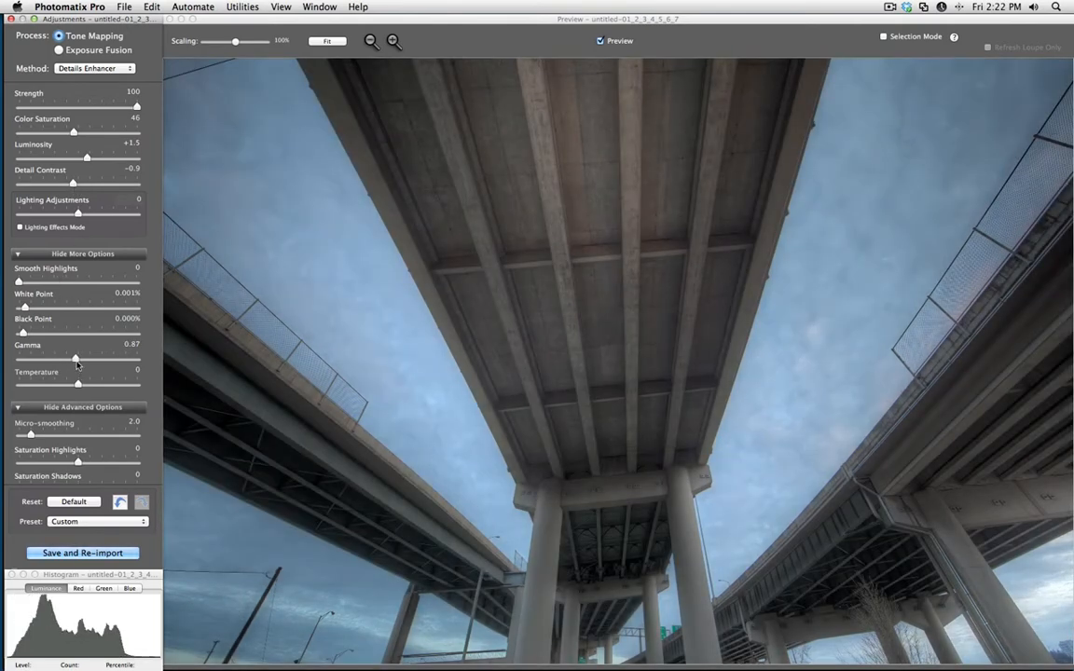
pyautogui.click(71, 360)
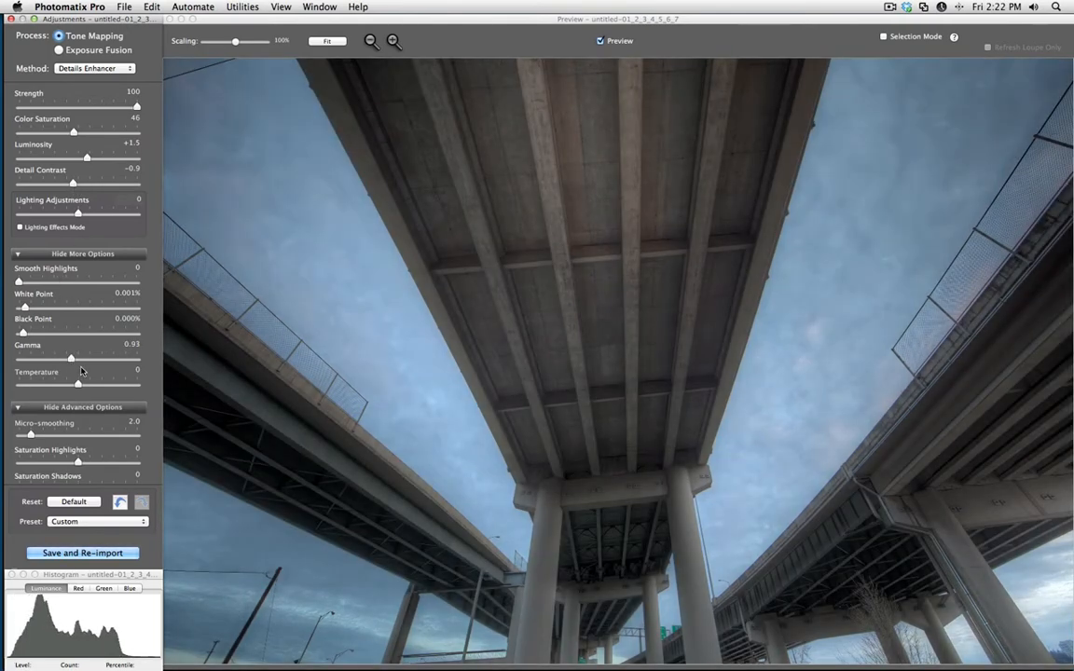
pyautogui.click(71, 360)
pyautogui.click(75, 359)
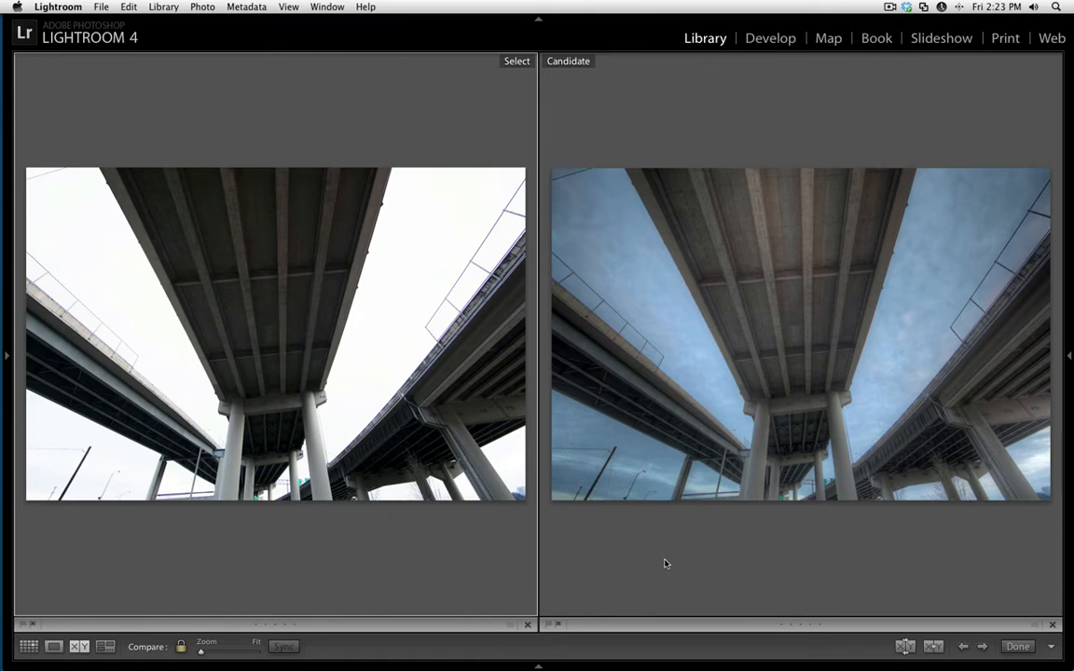
# Compare the original exposure and the HDR result side by side against a blacked-out interface, and return to the thumbnail grid.
pyautogui.press('l')
pyautogui.press('l')
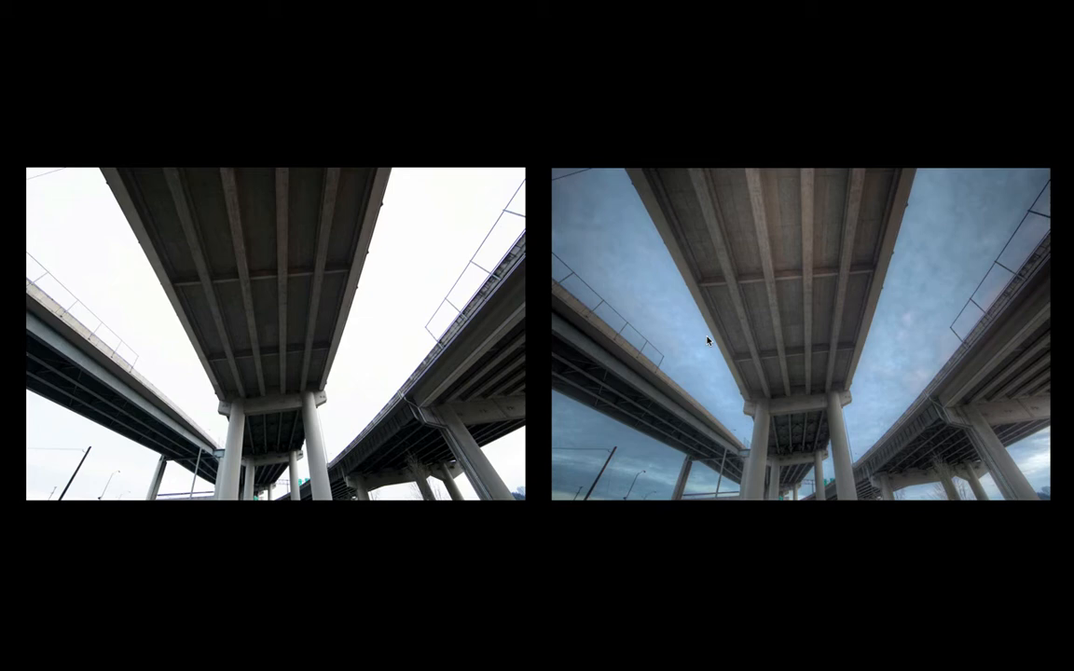
pyautogui.press('l')
pyautogui.press('e')
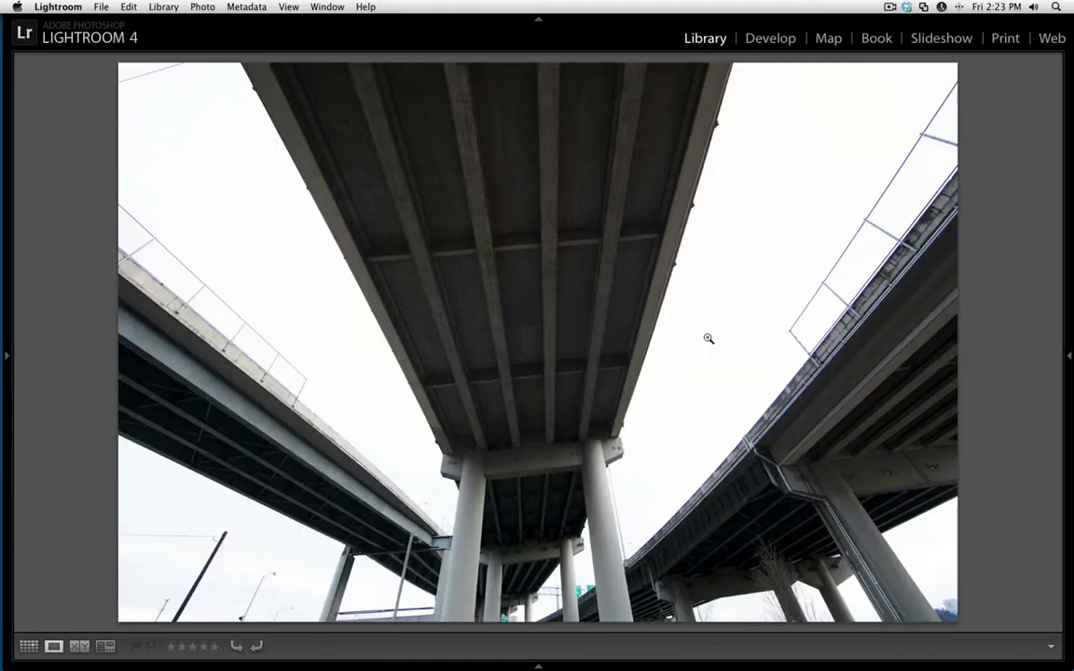
pyautogui.press('g')
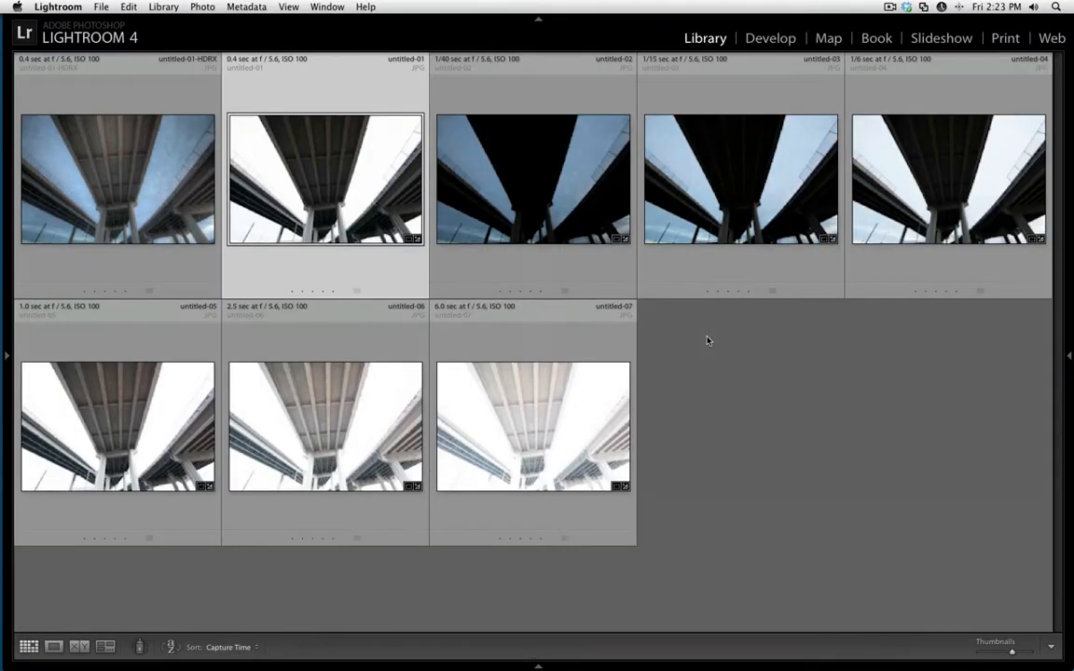
# Select the merged photo untitled-01-HDRX, view it enlarged and send it to Photoshop for editing.
pyautogui.click(6, 354)
pyautogui.click(317, 217)
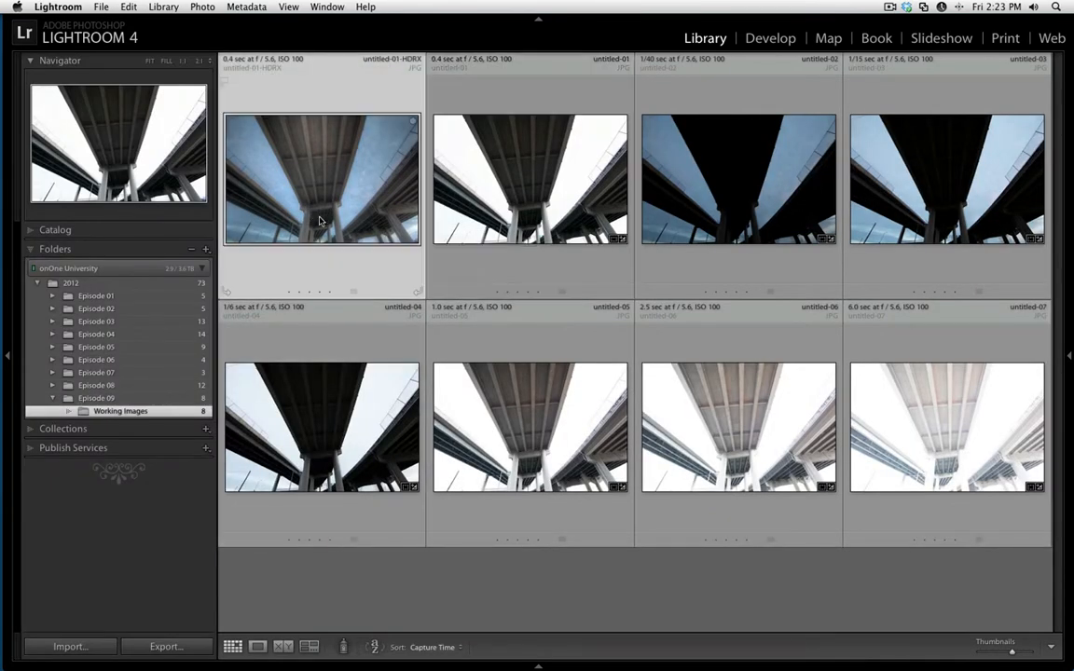
pyautogui.press('e')
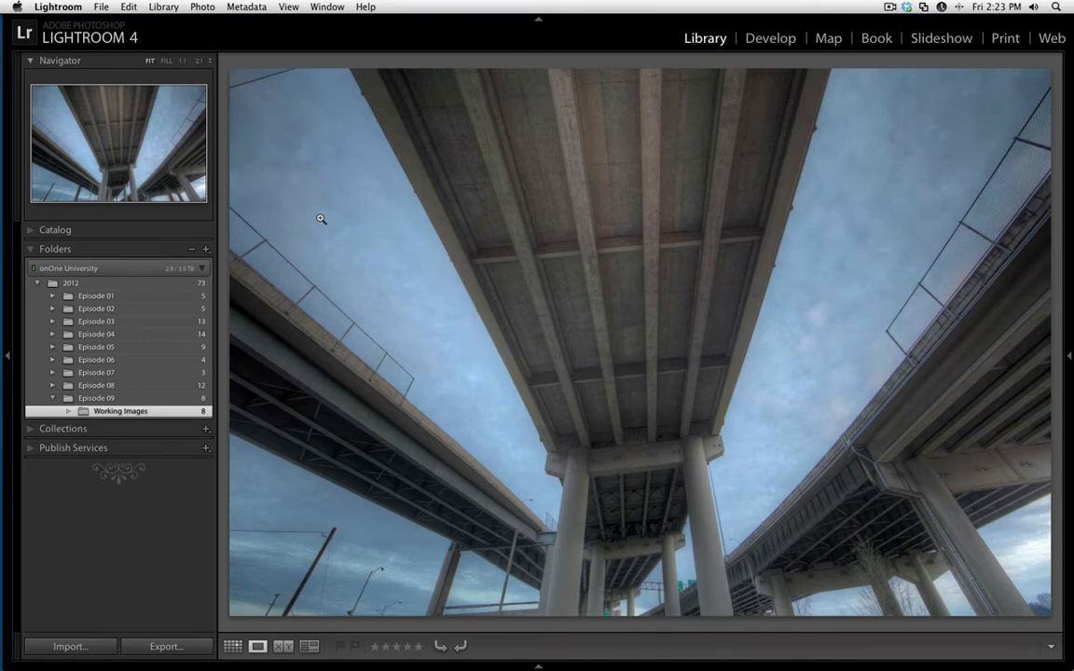
pyautogui.click(200, 6)
pyautogui.moveTo(261, 98)
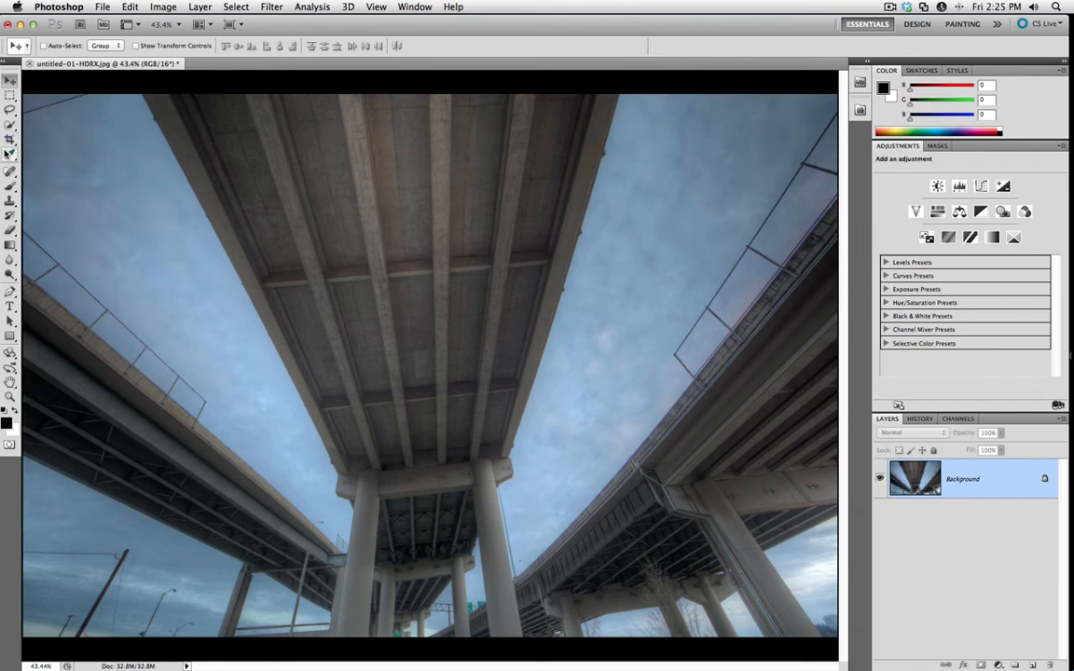
# Lasso the wire in the sky at the photo's upper-left corner, remove it with a Content-Aware fill and deselect.
pyautogui.click(10, 109)
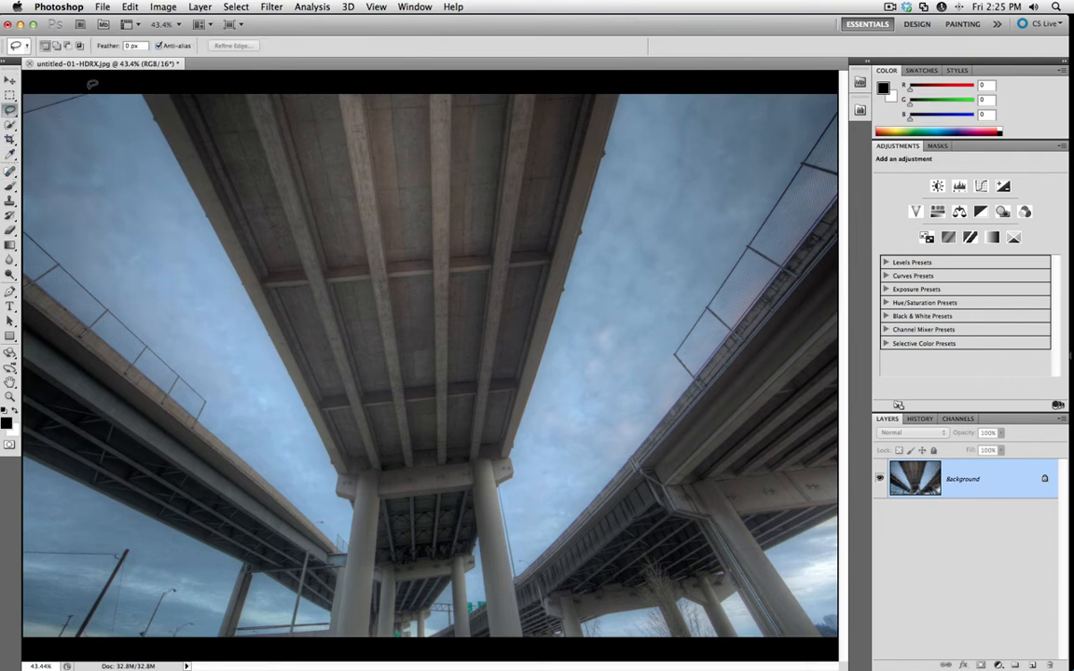
pyautogui.moveTo(28, 110); pyautogui.dragTo(14, 75)
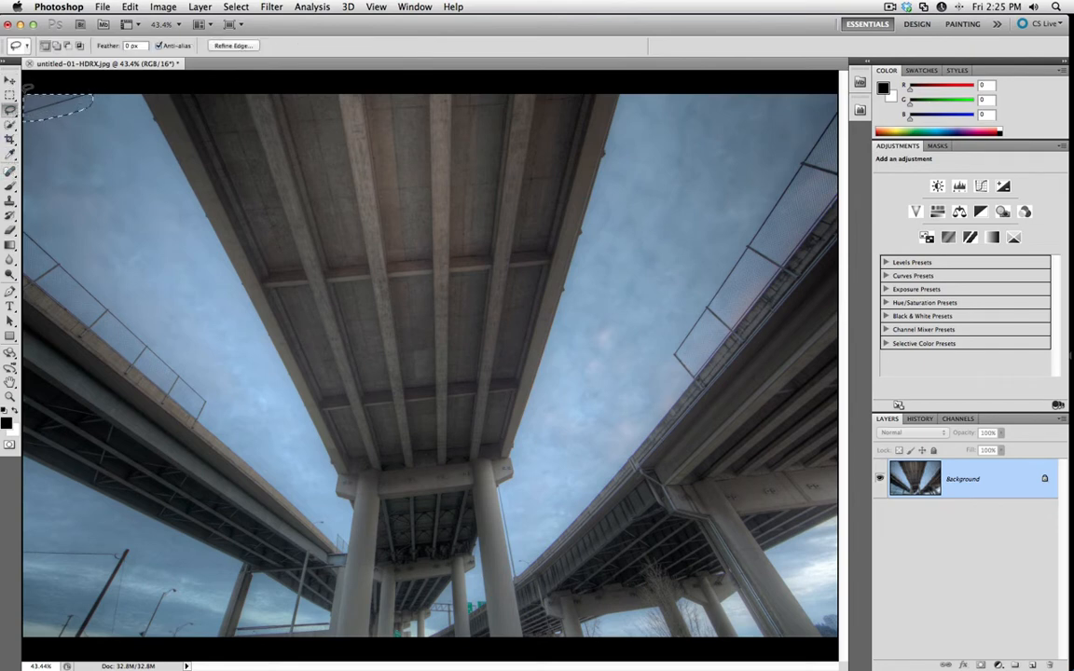
pyautogui.click(130, 6)
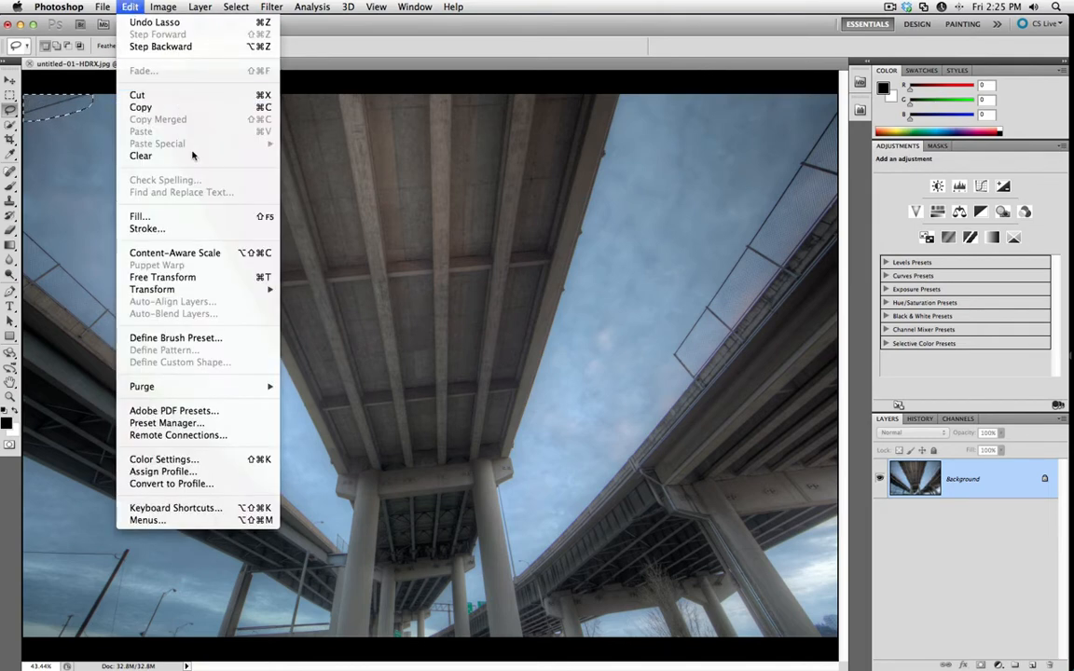
pyautogui.click(207, 217)
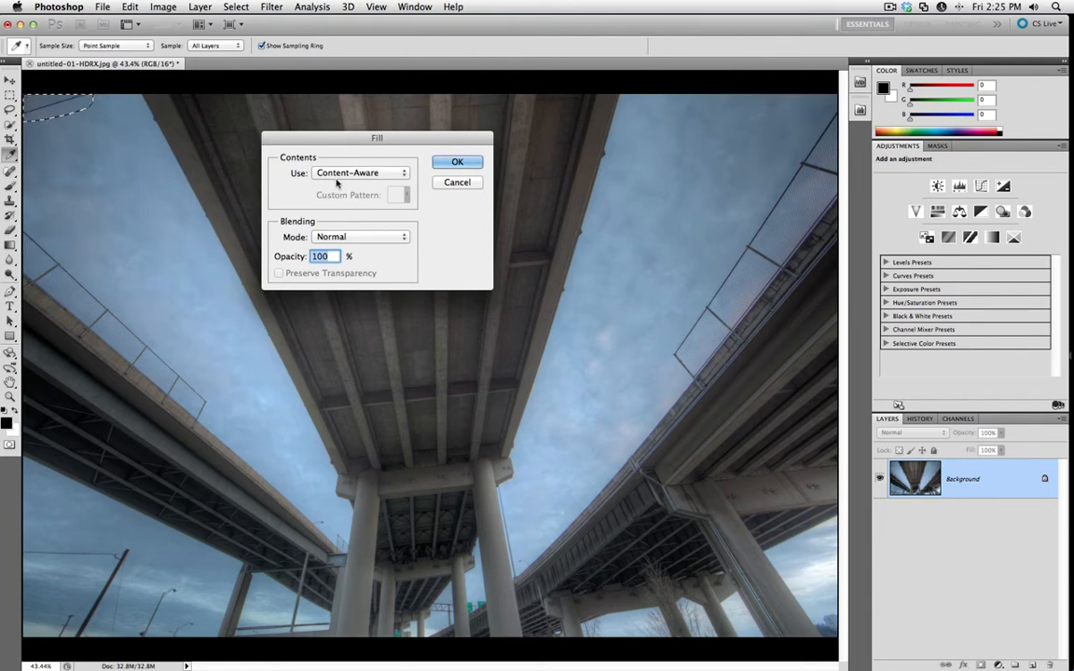
pyautogui.click(457, 162)
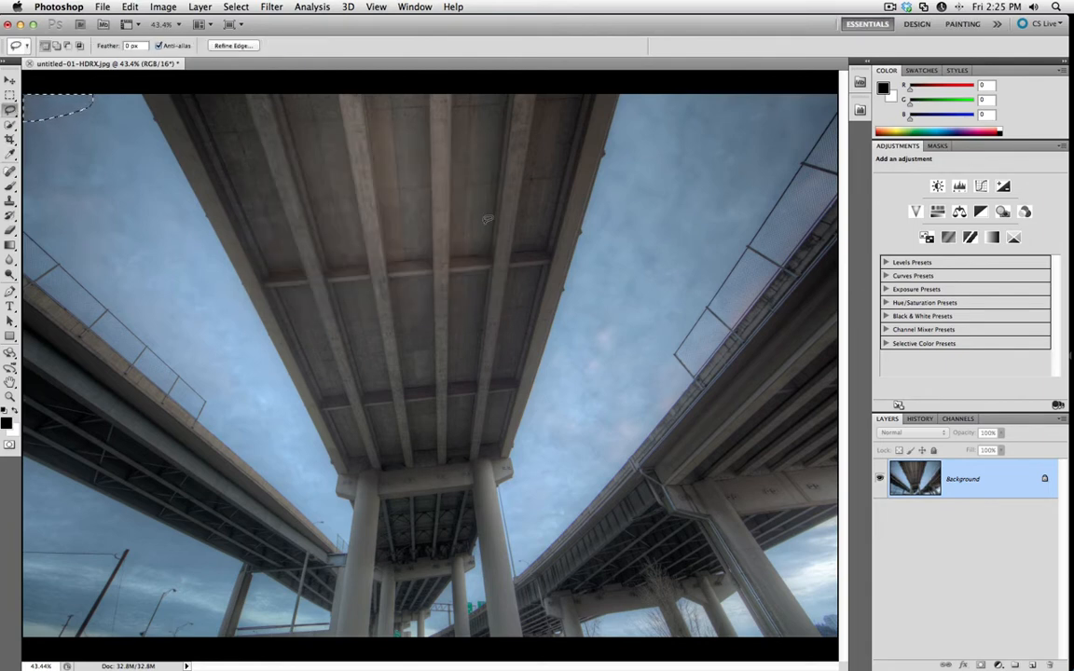
pyautogui.press('super+d')
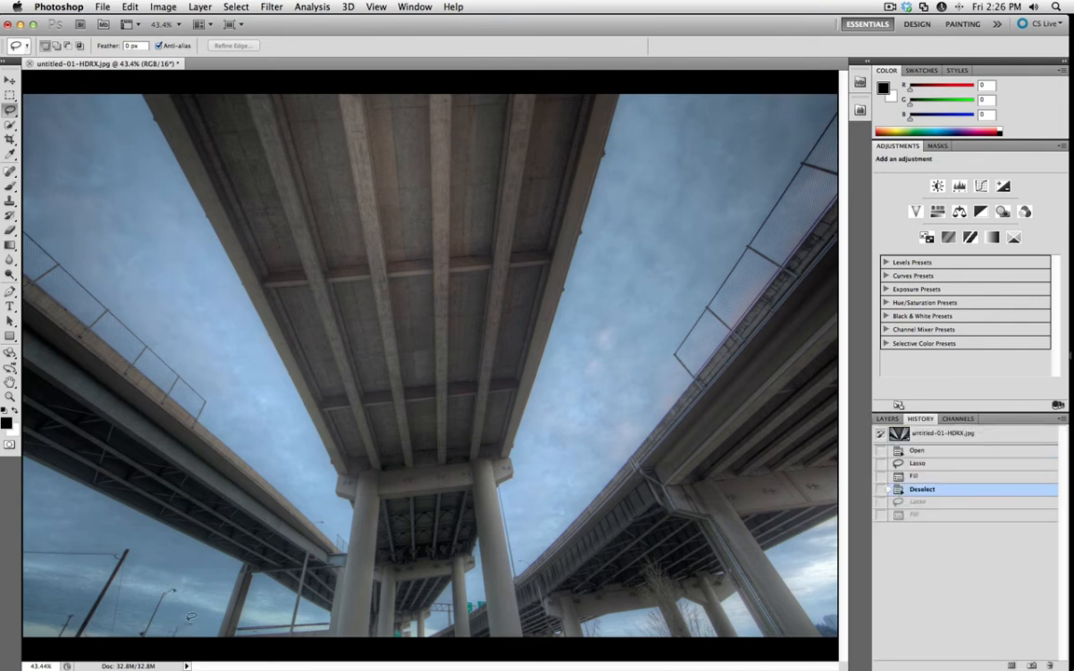
# Lasso the street lamps beside the lower-left bridge column, remove them with a Content-Aware fill and deselect.
pyautogui.moveTo(191, 623); pyautogui.dragTo(188, 632)
pyautogui.press('super+d')
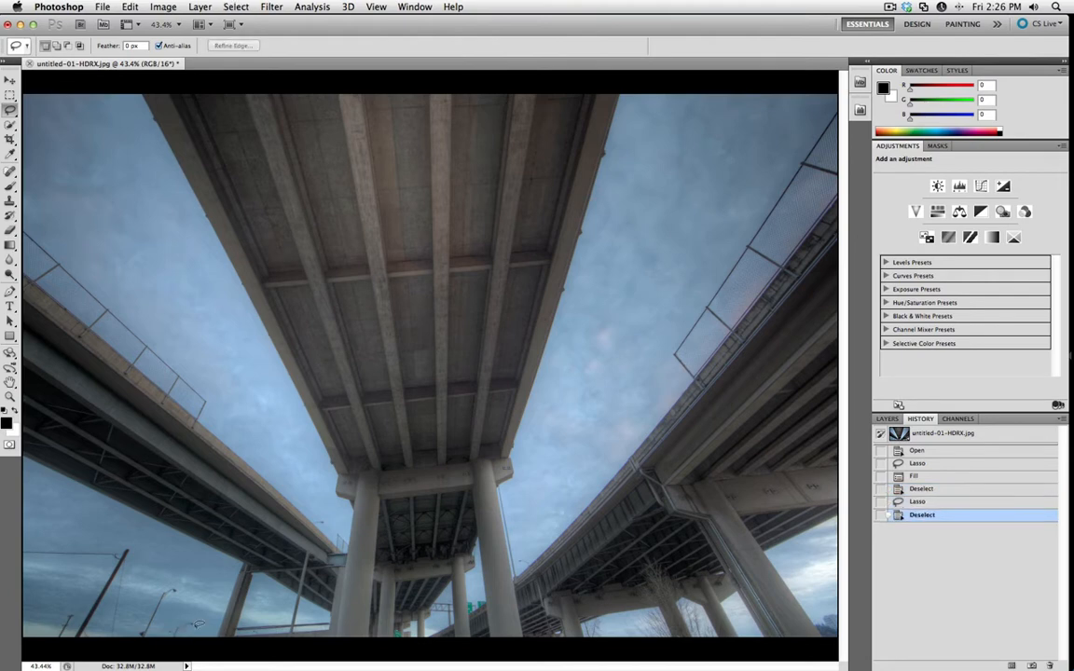
pyautogui.moveTo(165, 625)
pyautogui.mouseDown()
pyautogui.moveTo(178, 583)
pyautogui.moveTo(139, 615)
pyautogui.moveTo(134, 642)
pyautogui.moveTo(171, 643)
pyautogui.mouseUp()
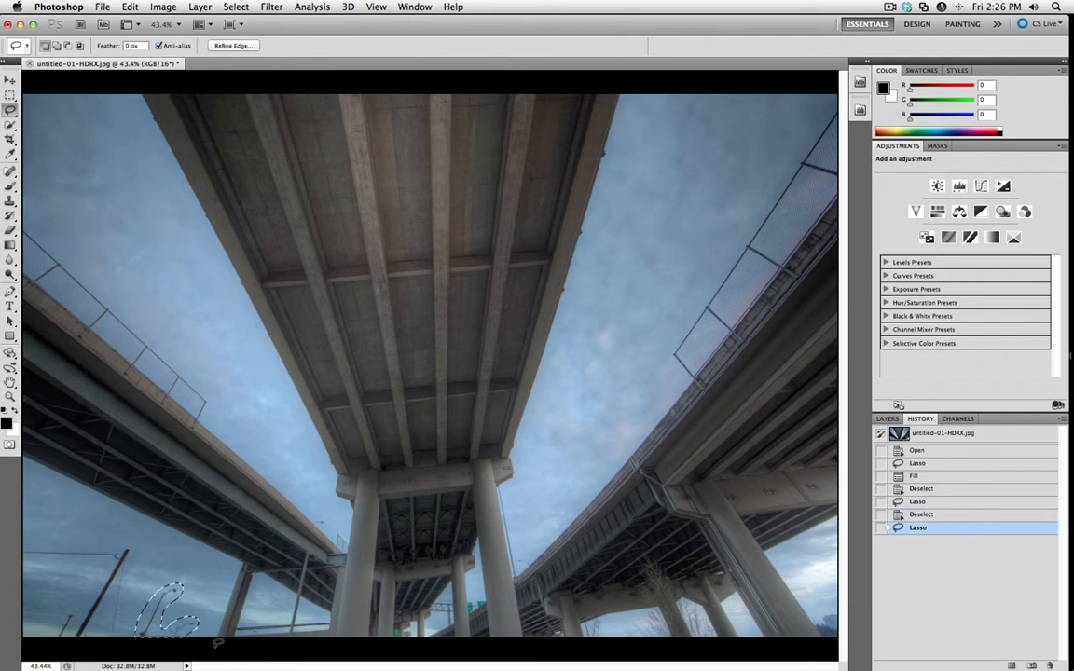
pyautogui.click(131, 7)
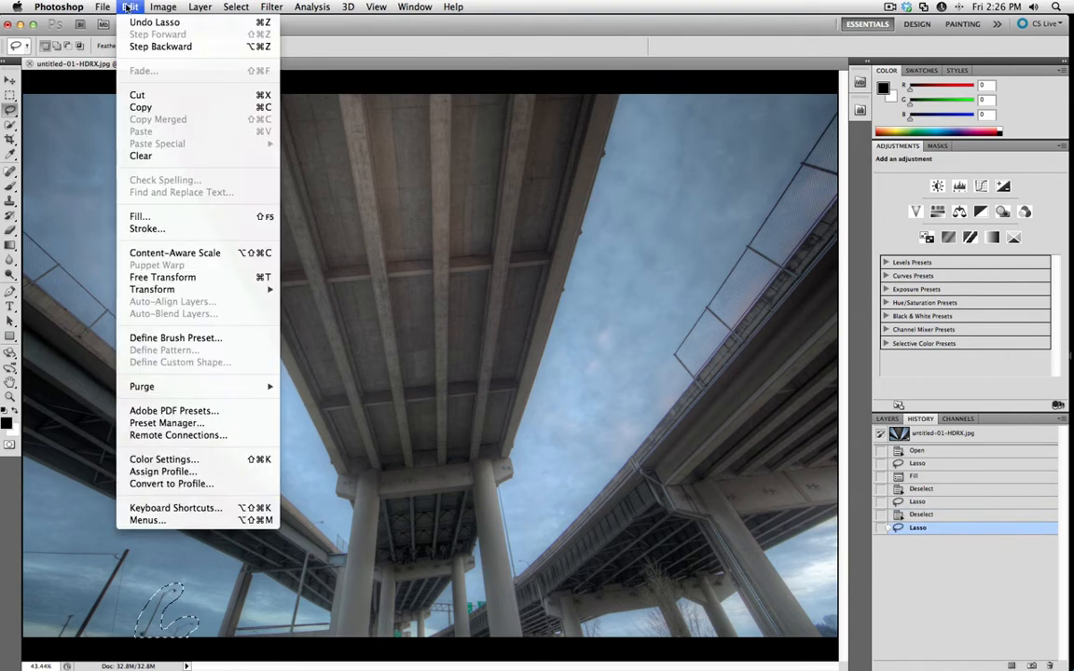
pyautogui.click(140, 207)
pyautogui.press('Return')
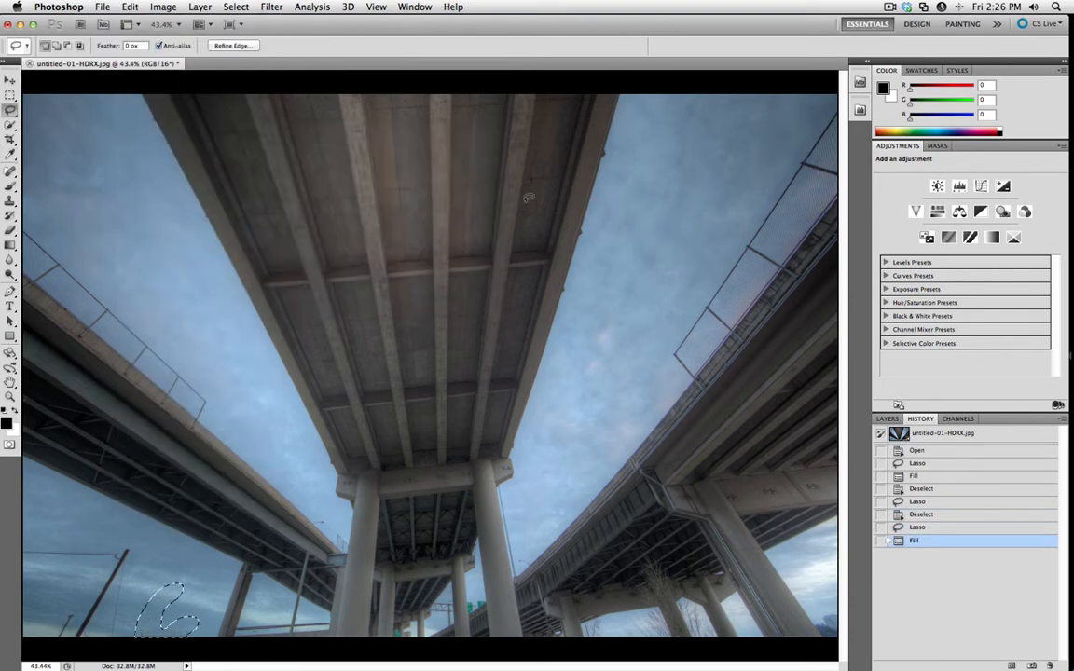
pyautogui.press('super+d')
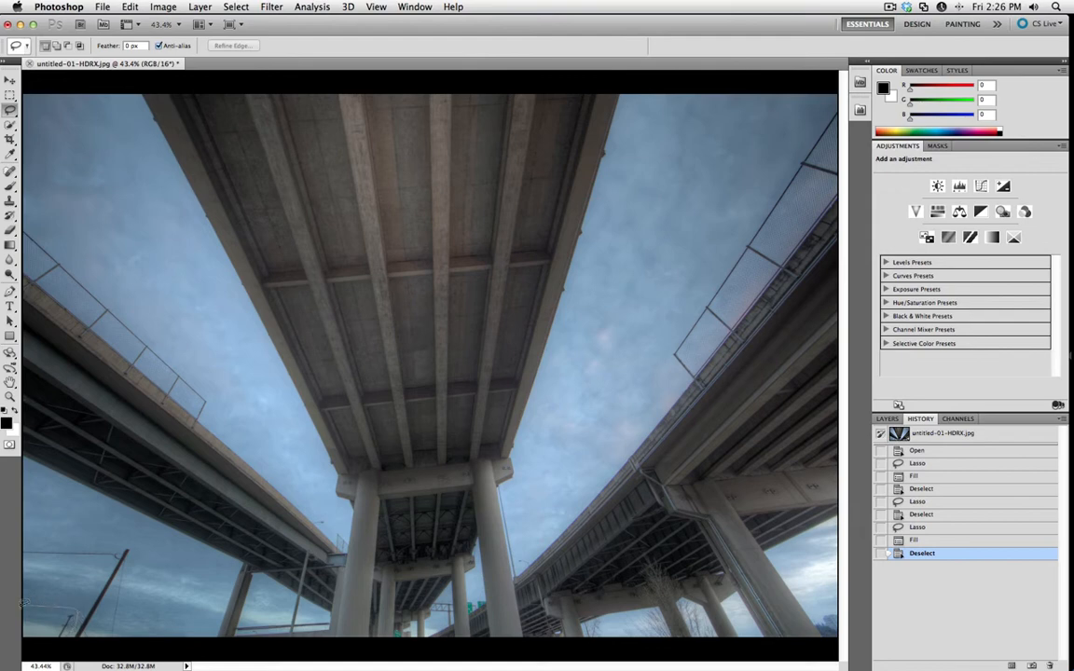
# Remove the small lamp posts in the photo's lower-left corner with a Content-Aware fill, and fill a smaller lassoed patch there again.
pyautogui.moveTo(23, 605)
pyautogui.mouseDown()
pyautogui.moveTo(25, 625)
pyautogui.moveTo(47, 638)
pyautogui.moveTo(78, 615)
pyautogui.mouseUp()
pyautogui.hotkey('shift', 'BackSpace')
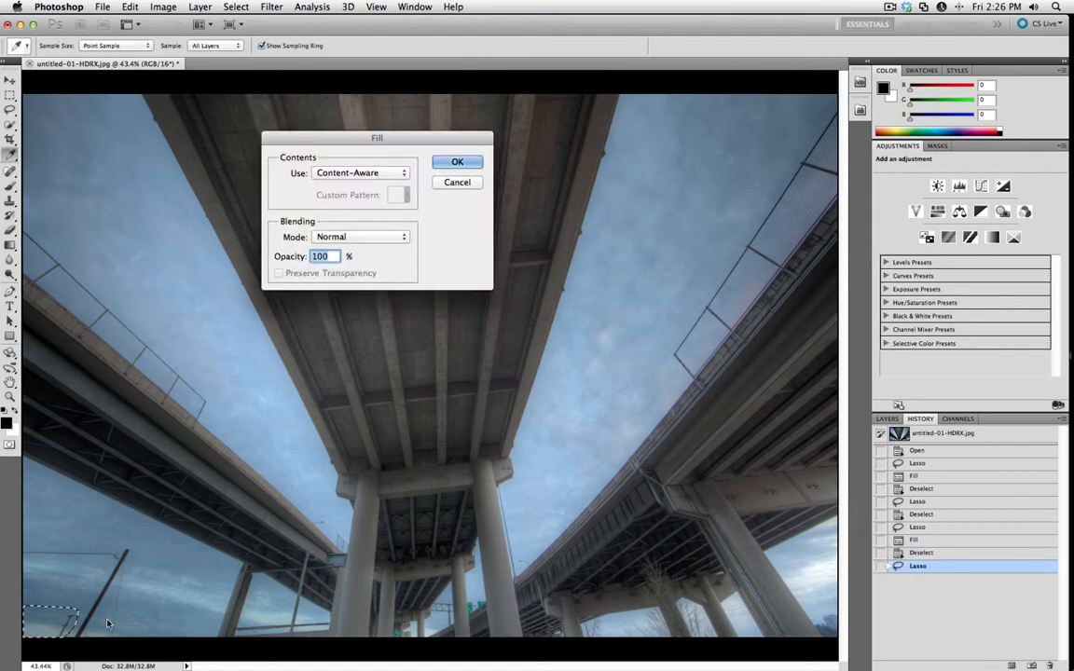
pyautogui.press('Return')
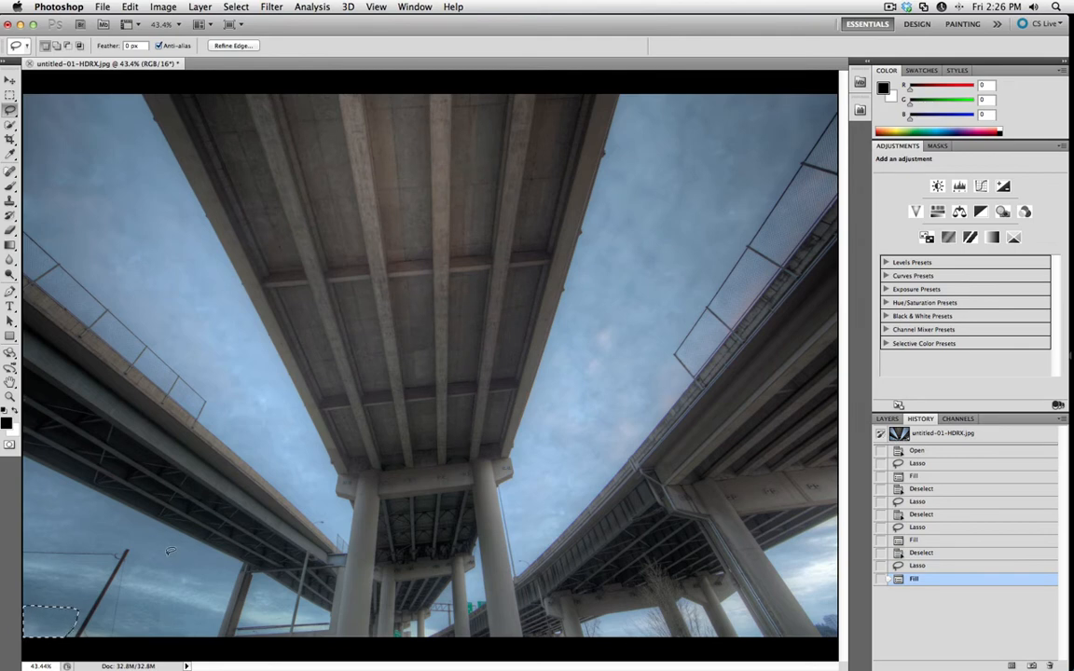
pyautogui.press('super+d')
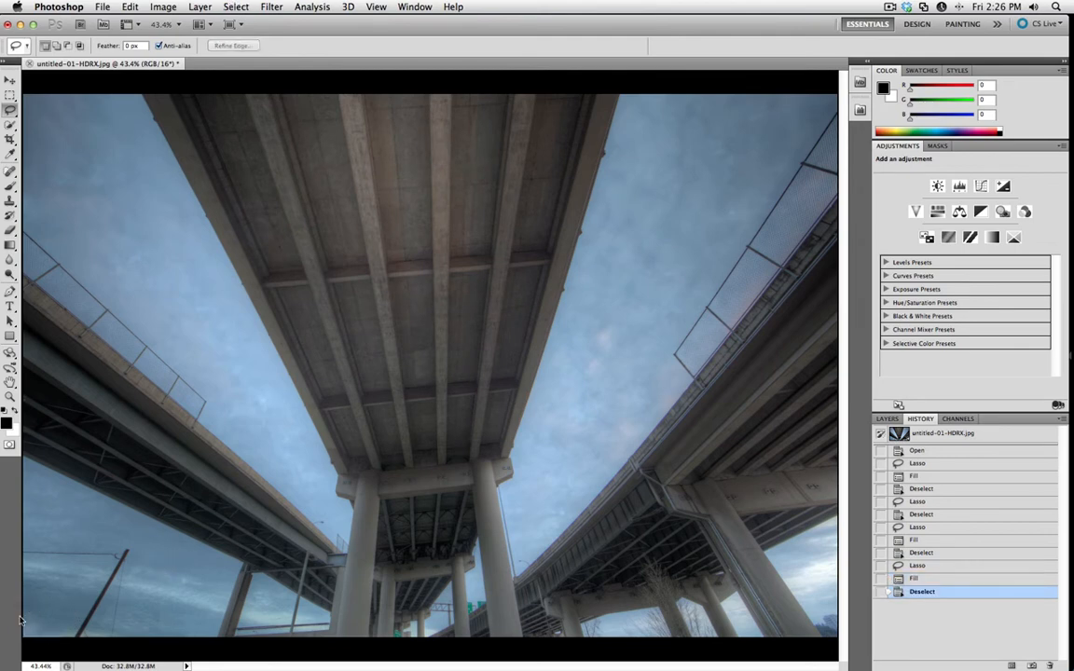
pyautogui.moveTo(56, 623)
pyautogui.mouseDown()
pyautogui.moveTo(26, 636)
pyautogui.moveTo(24, 615)
pyautogui.mouseUp()
pyautogui.hotkey('shift', 'BackSpace')
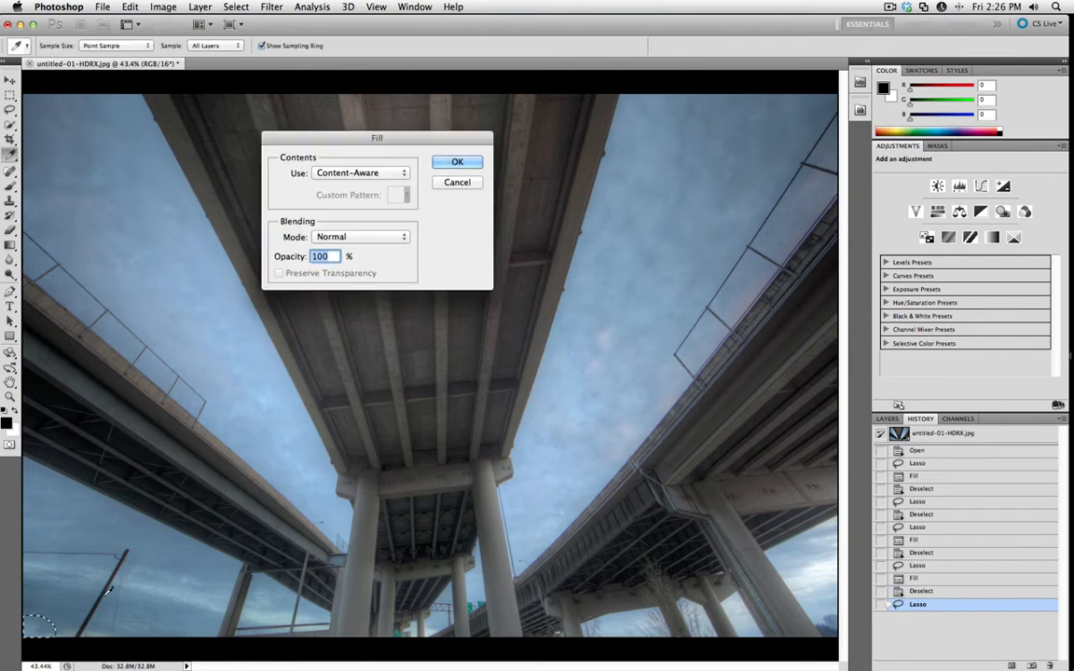
pyautogui.press('Return')
pyautogui.press('super+d')
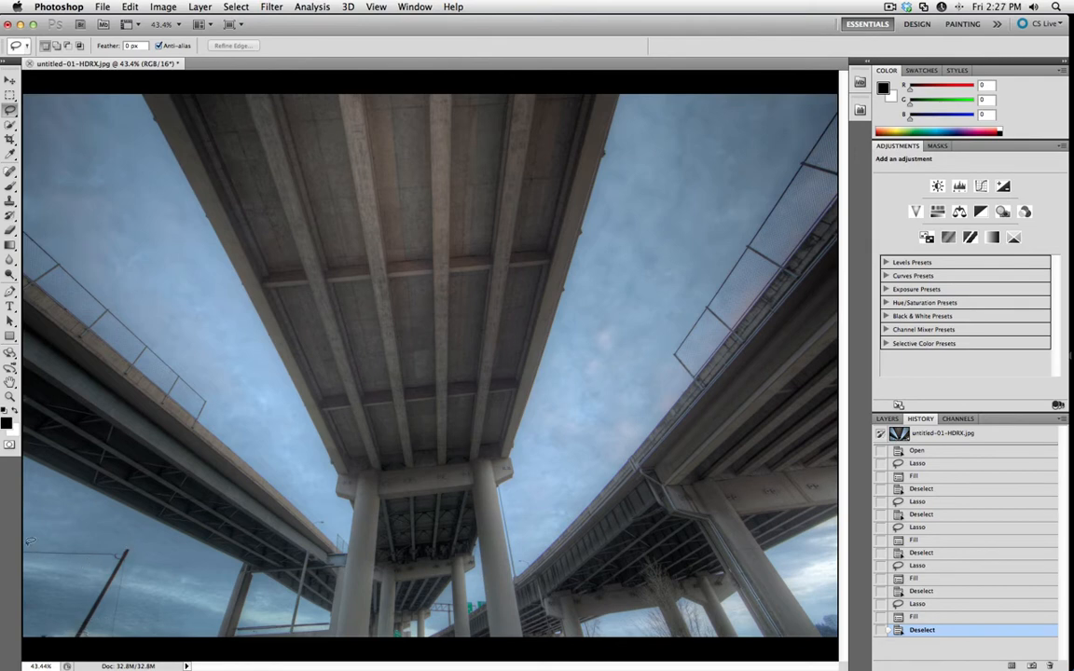
# Lasso the leaning utility pole and its wires at the photo's lower left, remove them with a Content-Aware fill and deselect.
pyautogui.moveTo(95, 541)
pyautogui.mouseDown()
pyautogui.moveTo(130, 543)
pyautogui.moveTo(141, 557)
pyautogui.moveTo(135, 625)
pyautogui.moveTo(70, 649)
pyautogui.moveTo(71, 608)
pyautogui.mouseUp()
pyautogui.moveTo(96, 566); pyautogui.dragTo(24, 569)
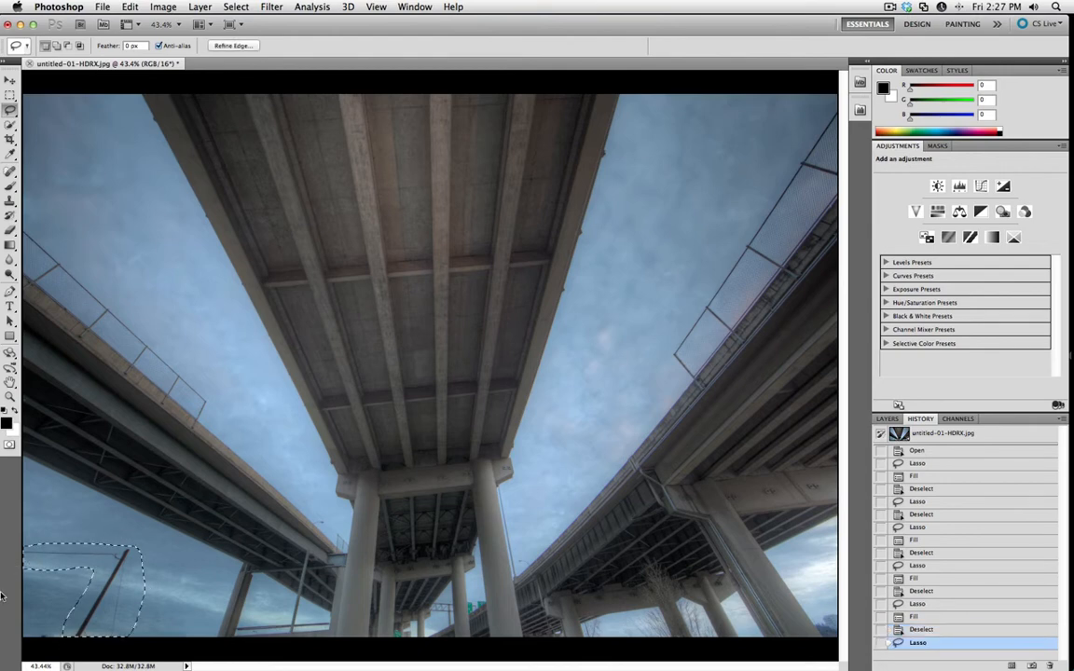
pyautogui.click(130, 7)
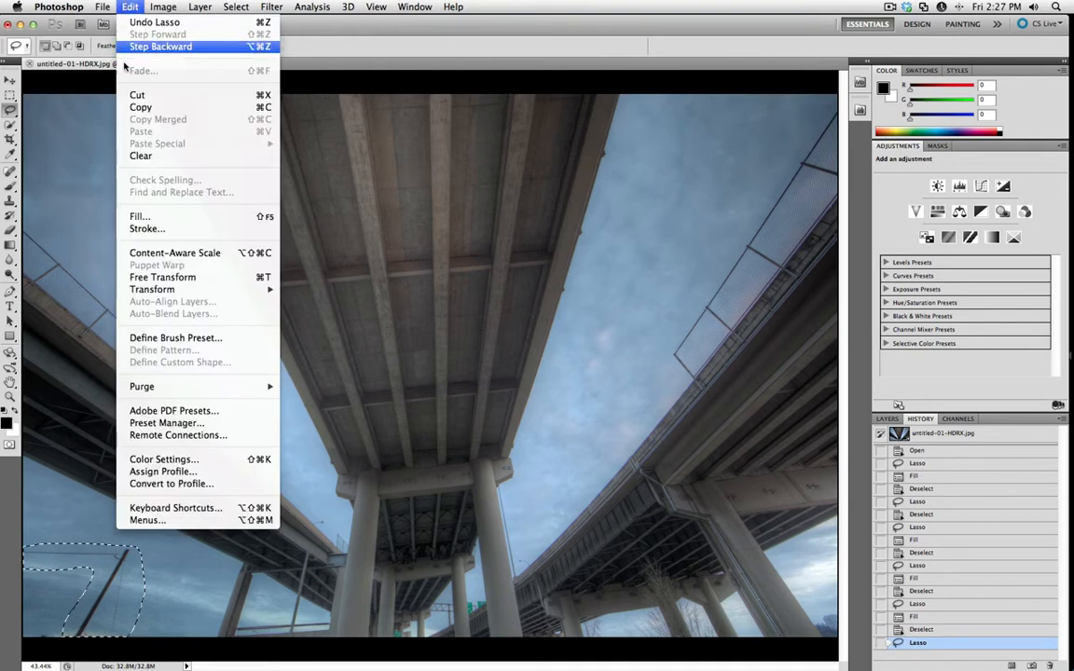
pyautogui.click(140, 216)
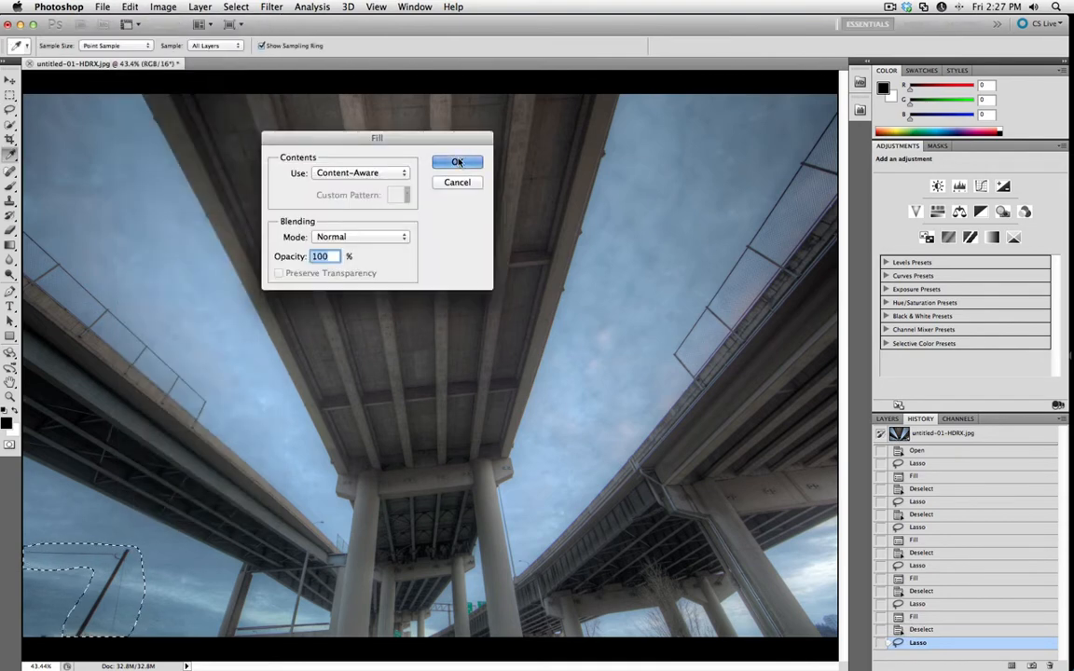
pyautogui.click(412, 142)
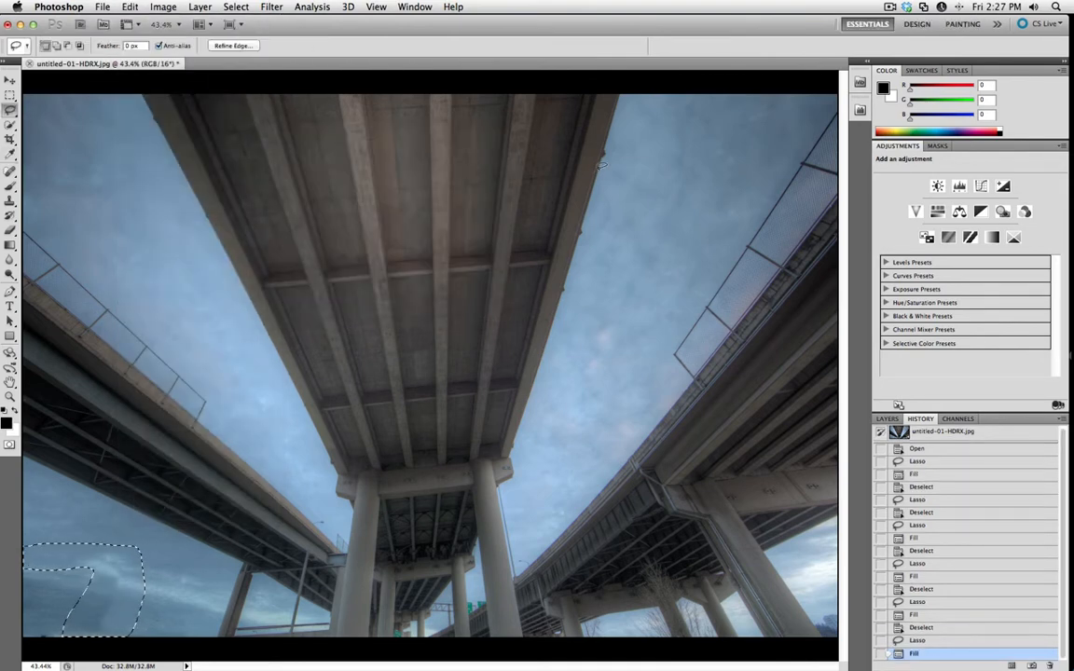
pyautogui.press('super+d')
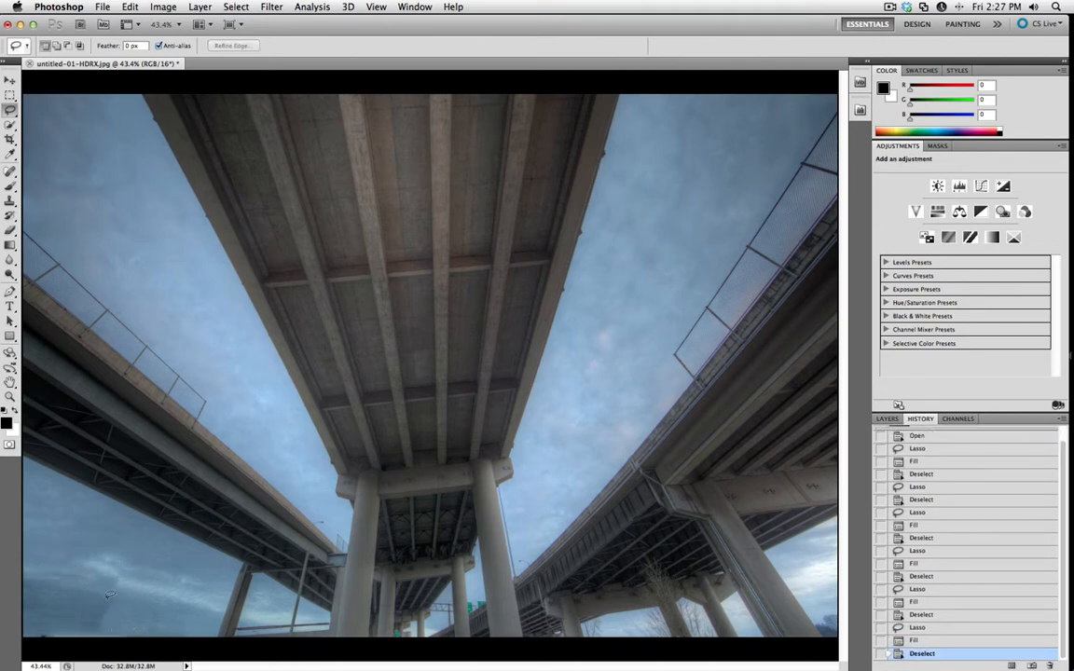
# Lasso the leftover smudge in the photo's lower-left sky, apply a Content-Aware fill, refill a smaller patch there and deselect.
pyautogui.moveTo(144, 594); pyautogui.dragTo(98, 636)
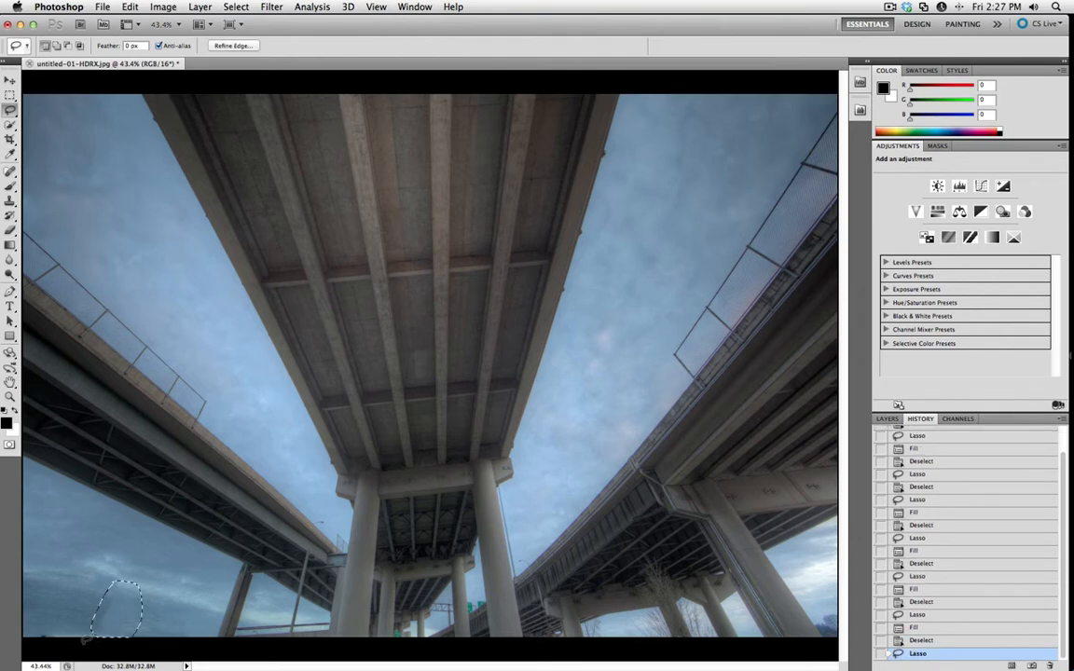
pyautogui.hotkey('shift', 'BackSpace')
pyautogui.press('Return')
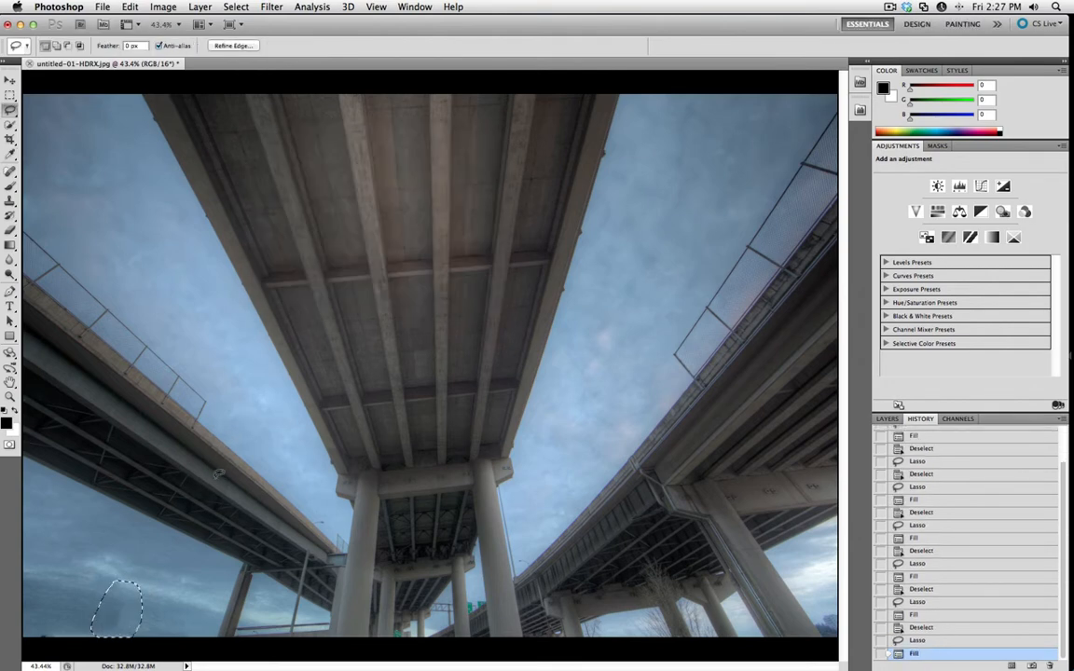
pyautogui.hotkey('ctrl', 'd')
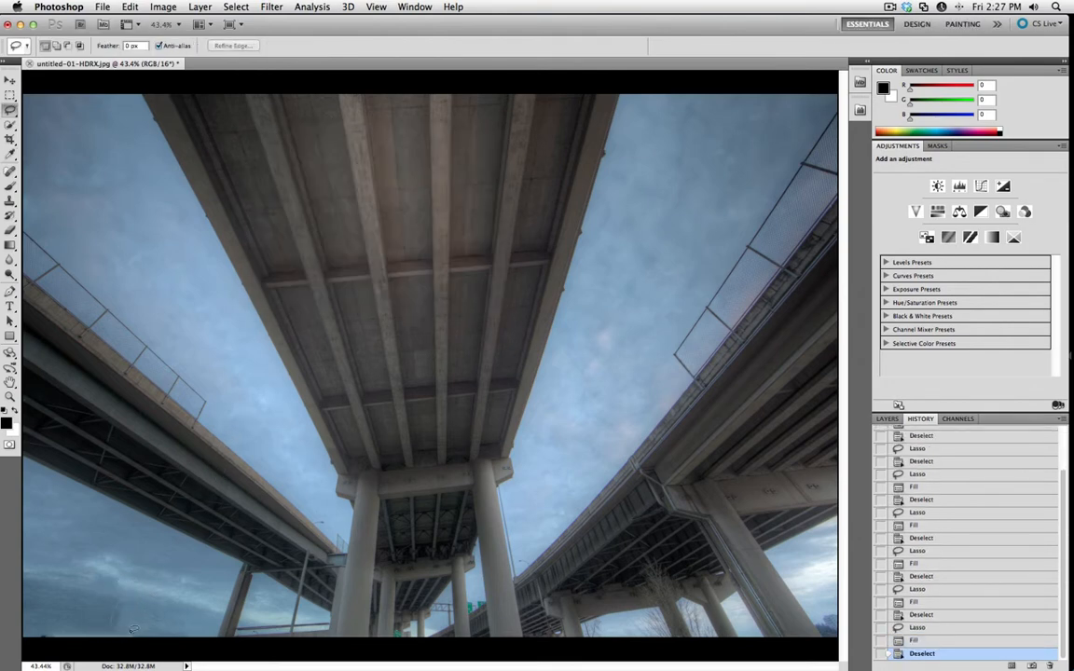
pyautogui.moveTo(134, 630)
pyautogui.mouseDown()
pyautogui.moveTo(116, 604)
pyautogui.moveTo(131, 636)
pyautogui.mouseUp()
pyautogui.hotkey('shift', 'BackSpace')
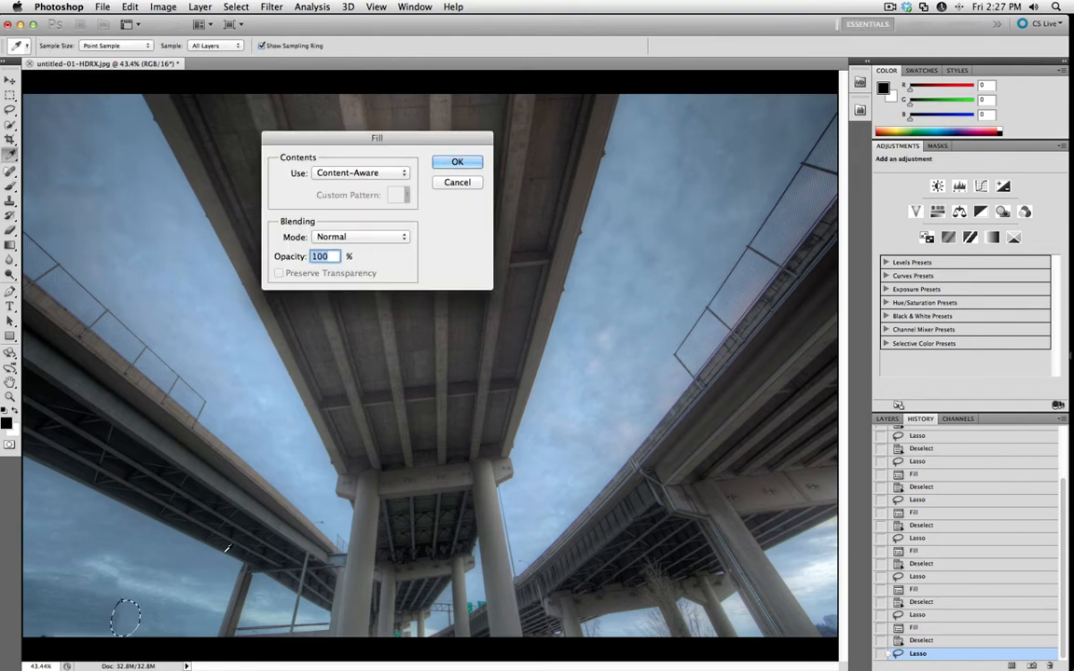
pyautogui.press('Return')
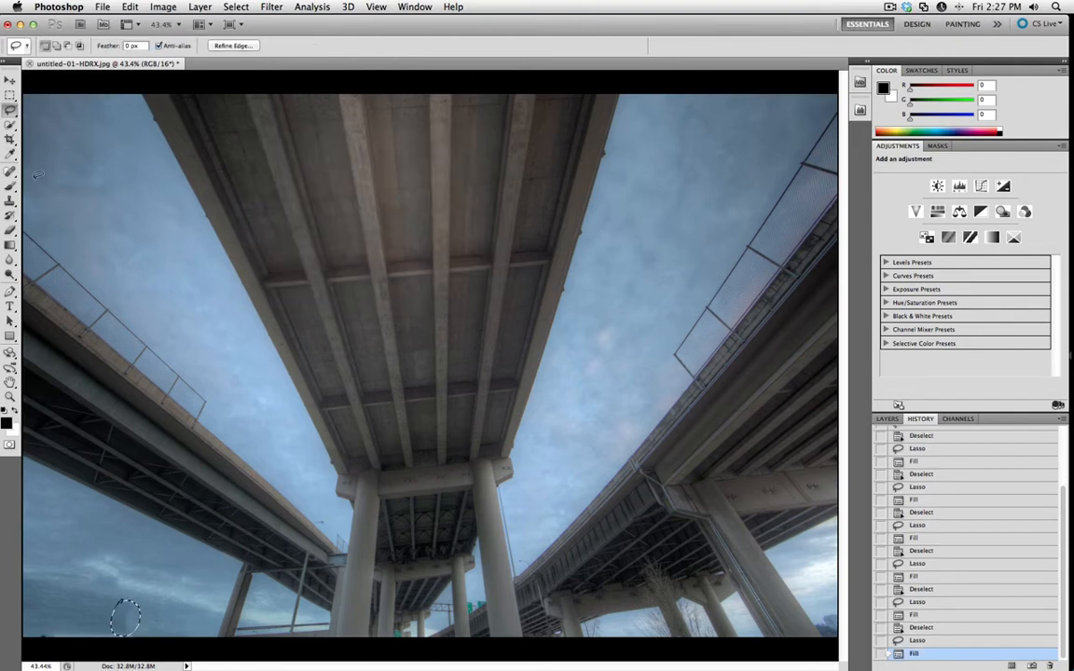
pyautogui.press('j')
pyautogui.press('super+d')
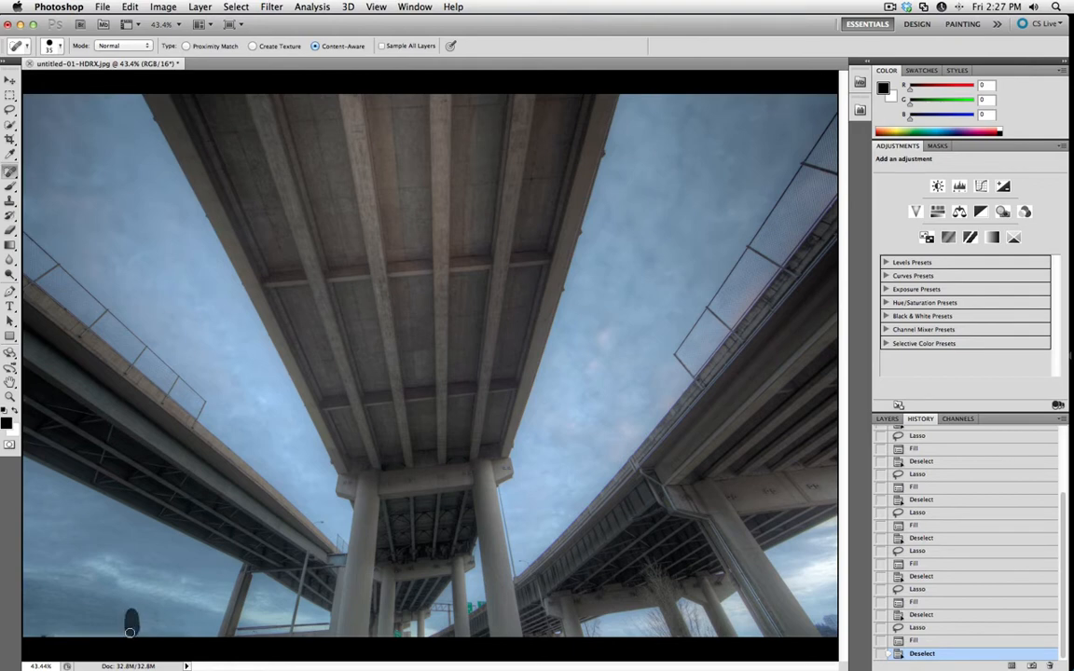
# Paint over the remaining dark marks along the photo's lower-left edge with the content-aware Spot Healing Brush.
pyautogui.click(127, 614)
pyautogui.moveTo(129, 626); pyautogui.dragTo(128, 620)
pyautogui.moveTo(35, 635); pyautogui.dragTo(135, 635)
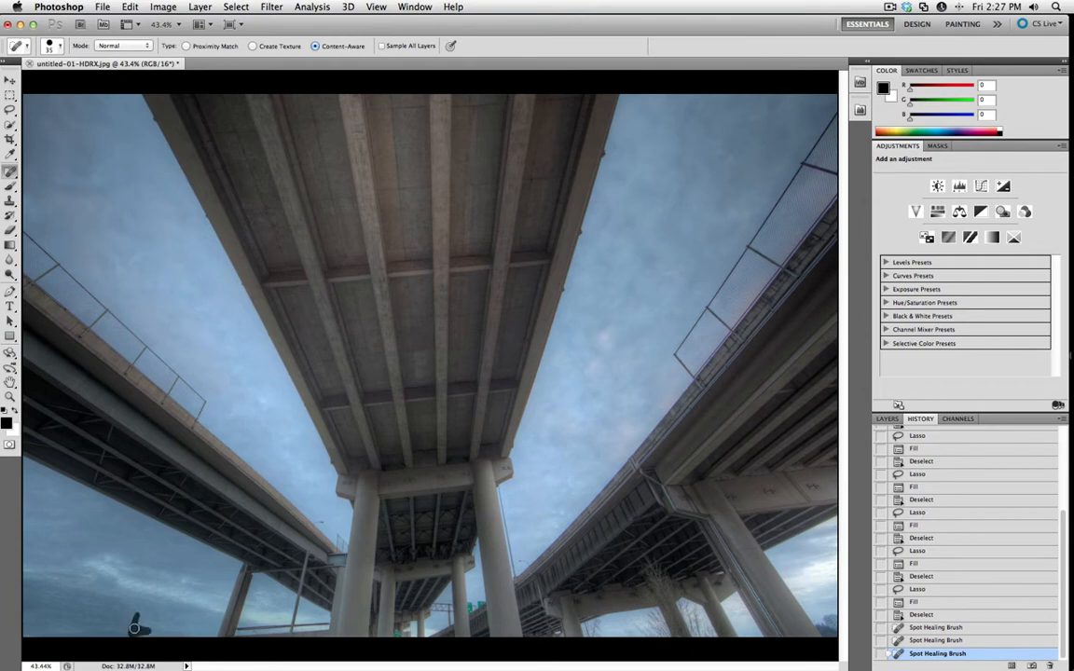
pyautogui.moveTo(134, 615); pyautogui.dragTo(140, 636)
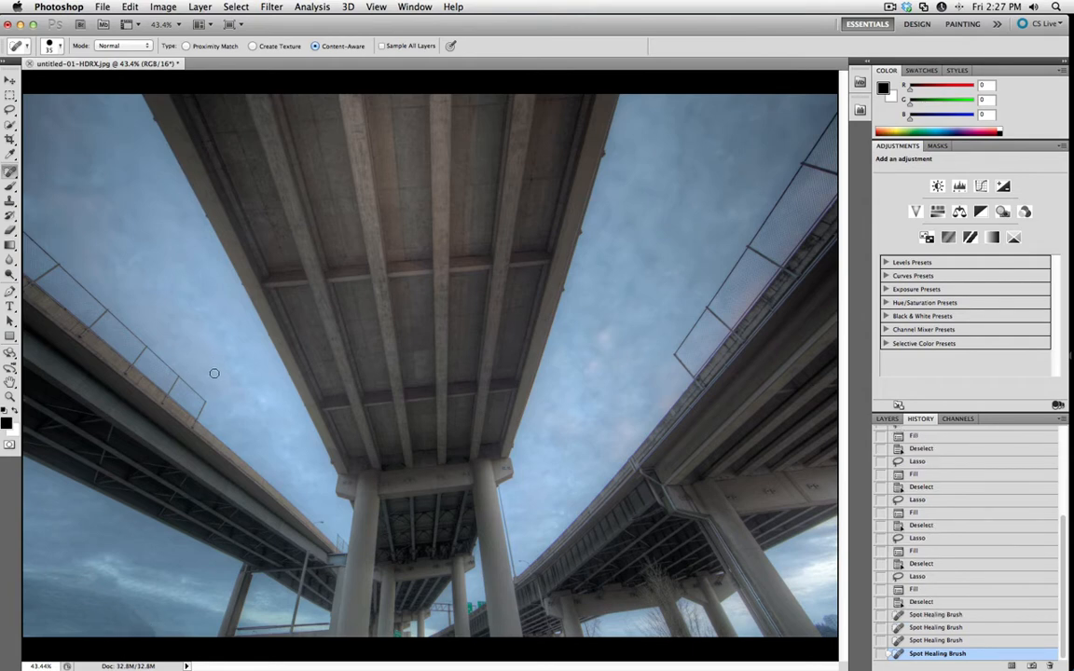
# Show the layers, check the onOne extension among the available extensions, and launch Perfect Effects 3 on the photo.
pyautogui.press('s')
pyautogui.click(889, 418)
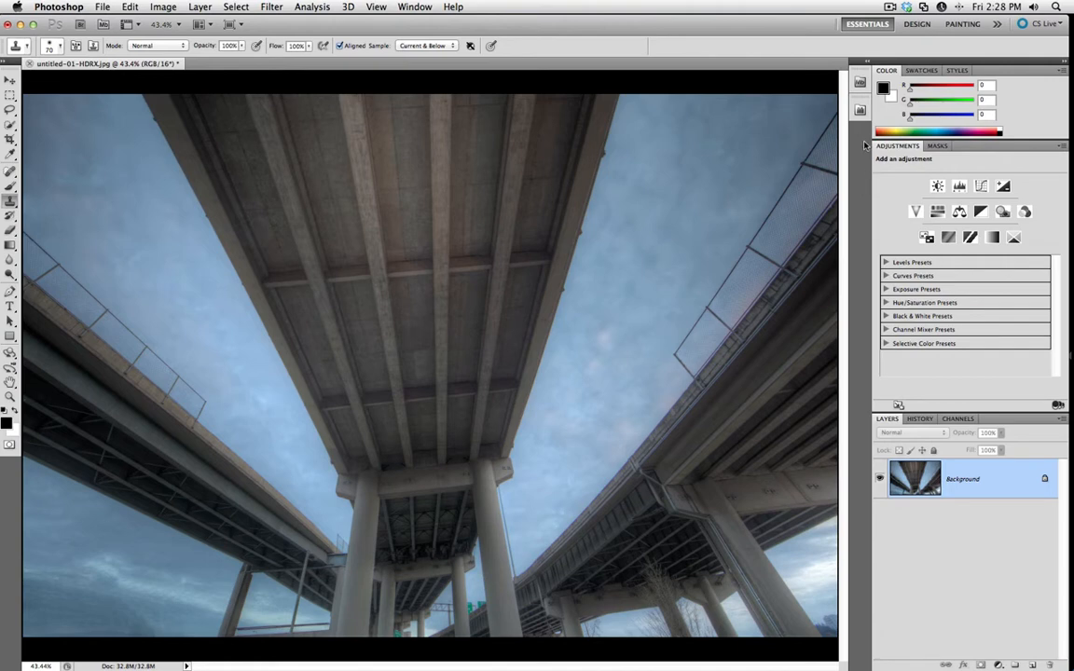
pyautogui.click(859, 113)
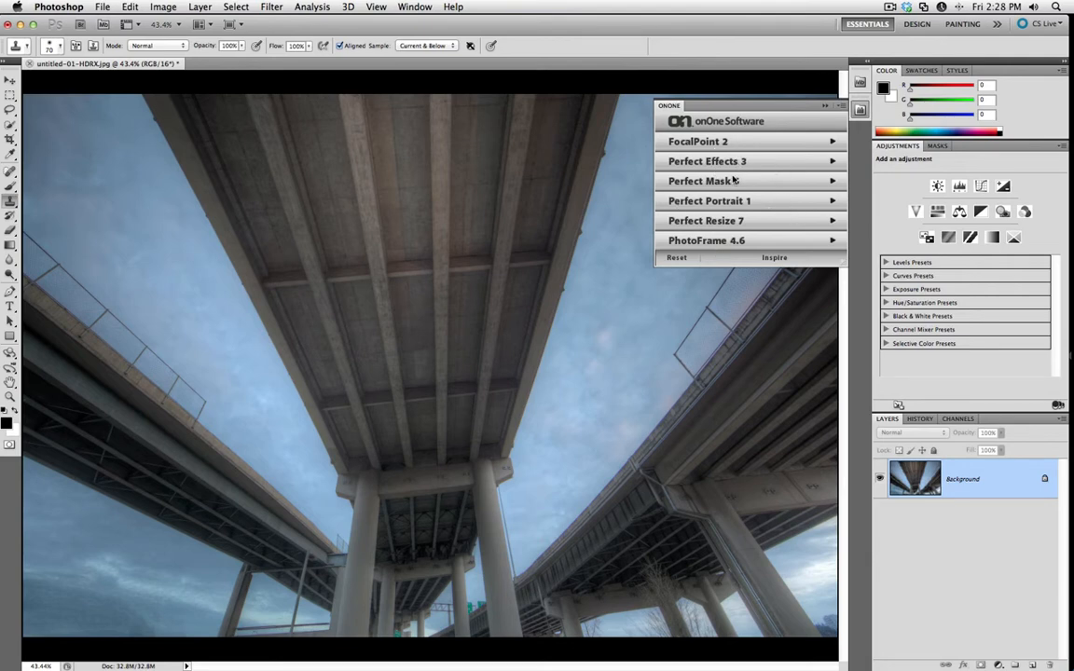
pyautogui.click(416, 7)
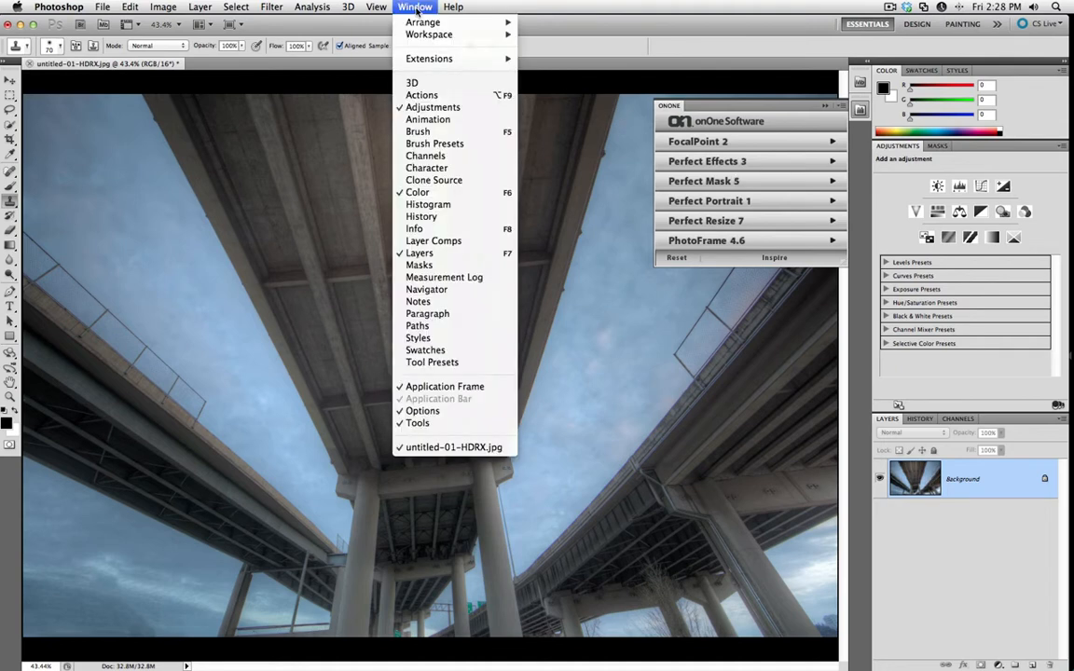
pyautogui.moveTo(504, 59)
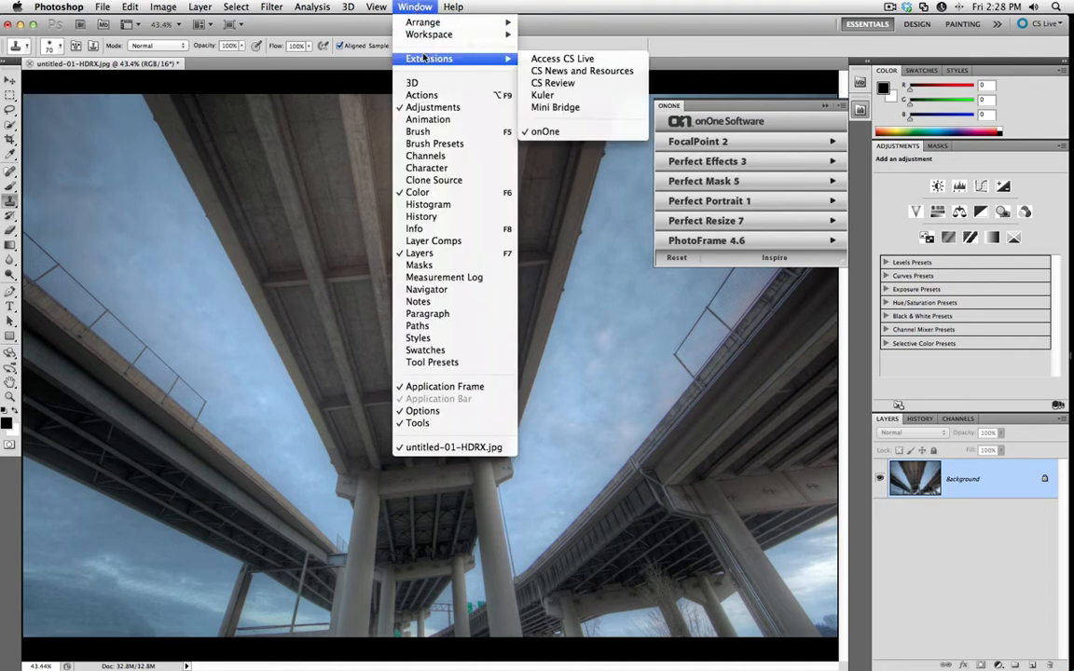
pyautogui.click(696, 130)
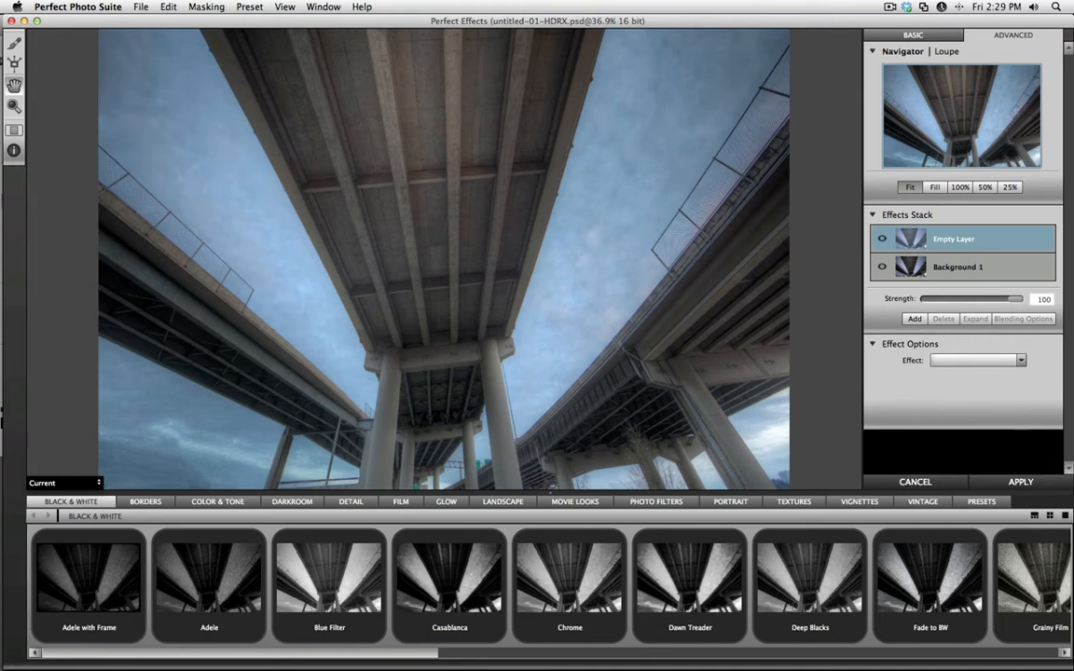
# Find the Rich Glow preset in the Glow category and apply it to the empty effect layer.
pyautogui.click(445, 503)
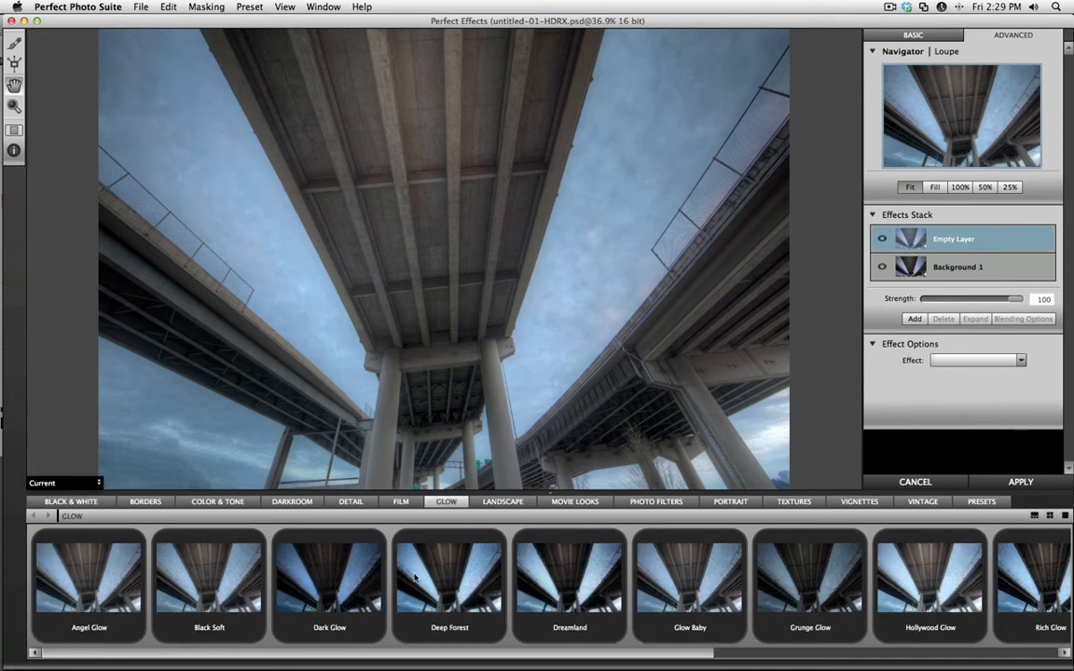
pyautogui.moveTo(562, 657); pyautogui.dragTo(755, 657)
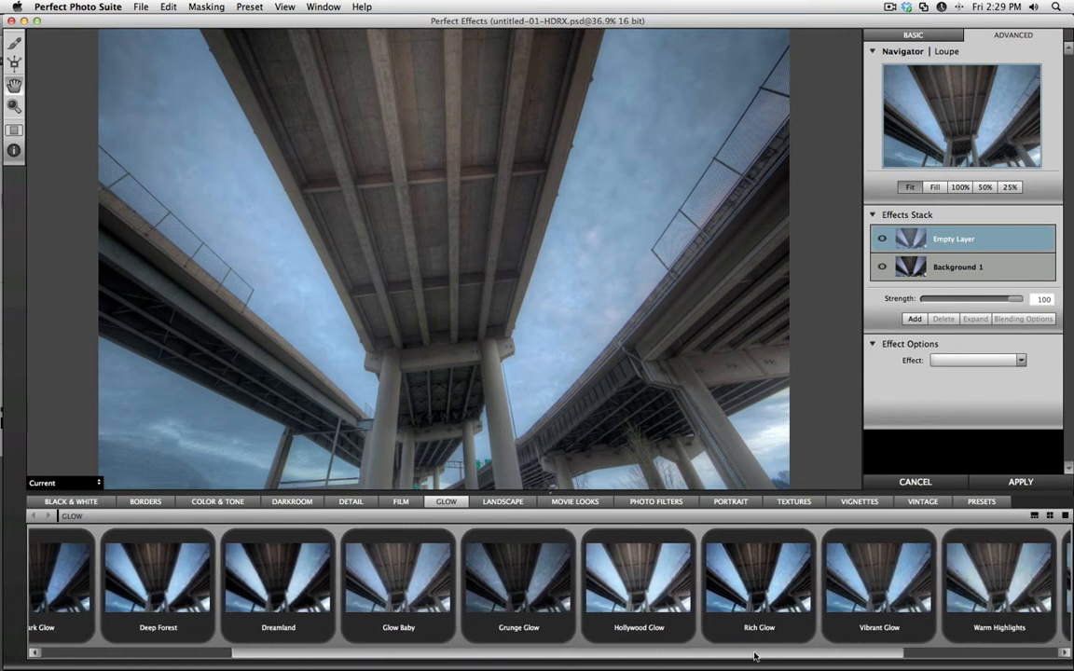
pyautogui.click(718, 564)
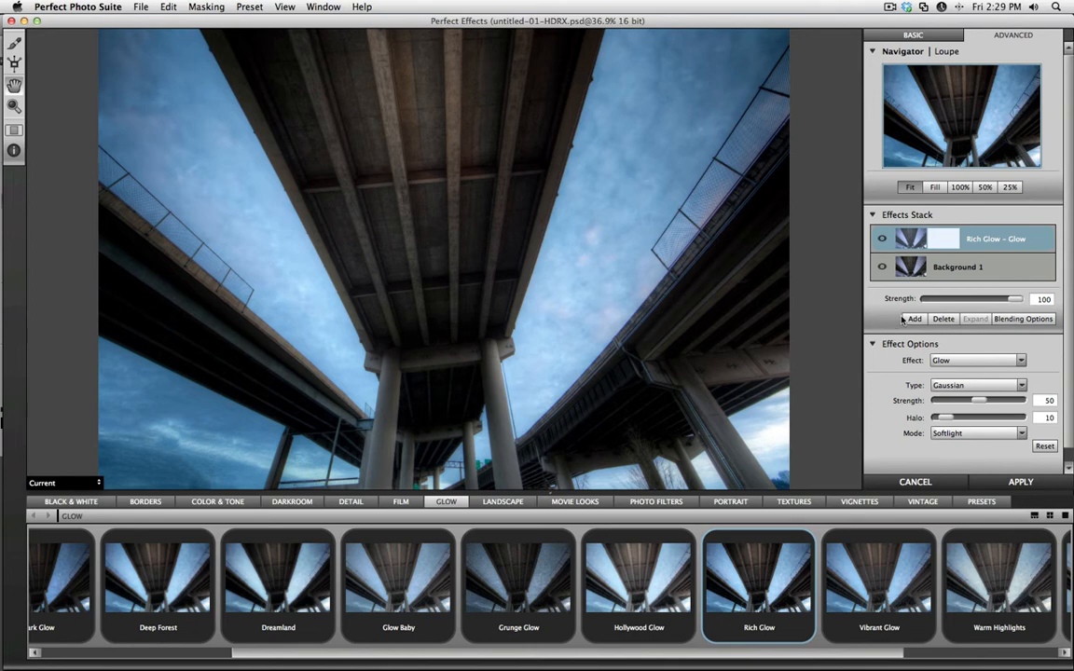
# Set the Rich Glow layer's blending mode to Softlight with a strength of 79 and apply the blending options.
pyautogui.click(1004, 320)
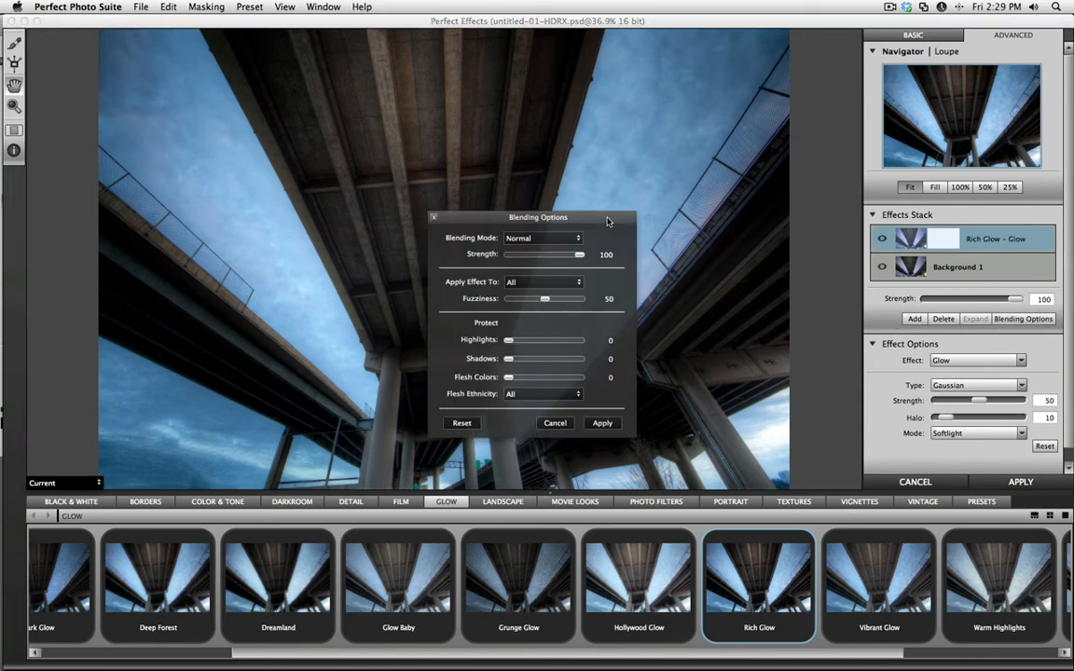
pyautogui.moveTo(607, 221); pyautogui.dragTo(933, 196)
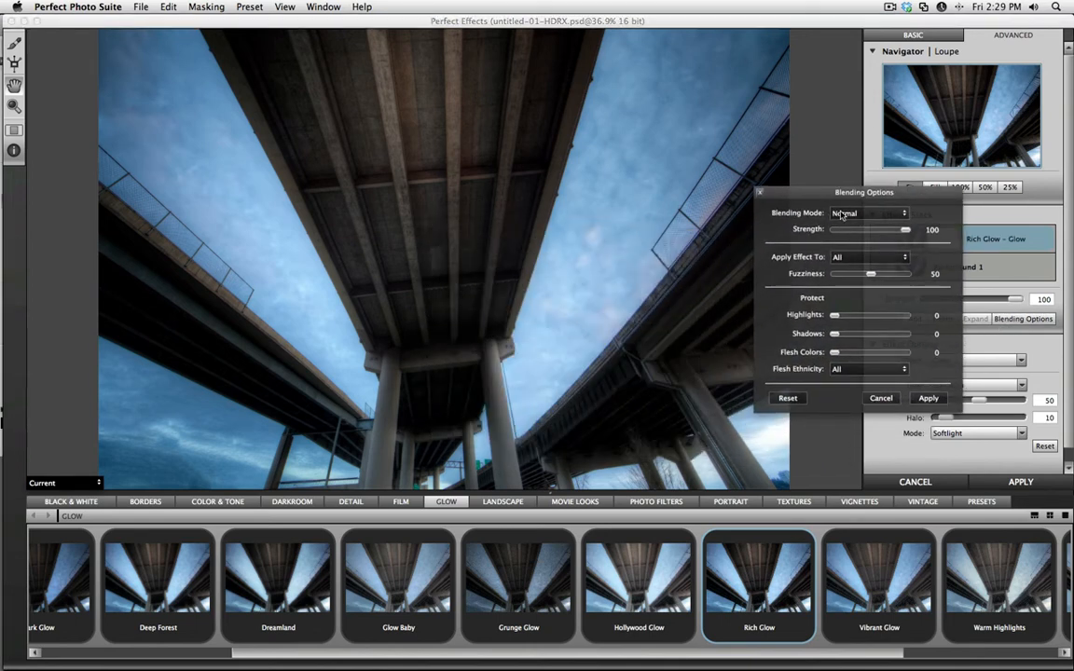
pyautogui.click(839, 217)
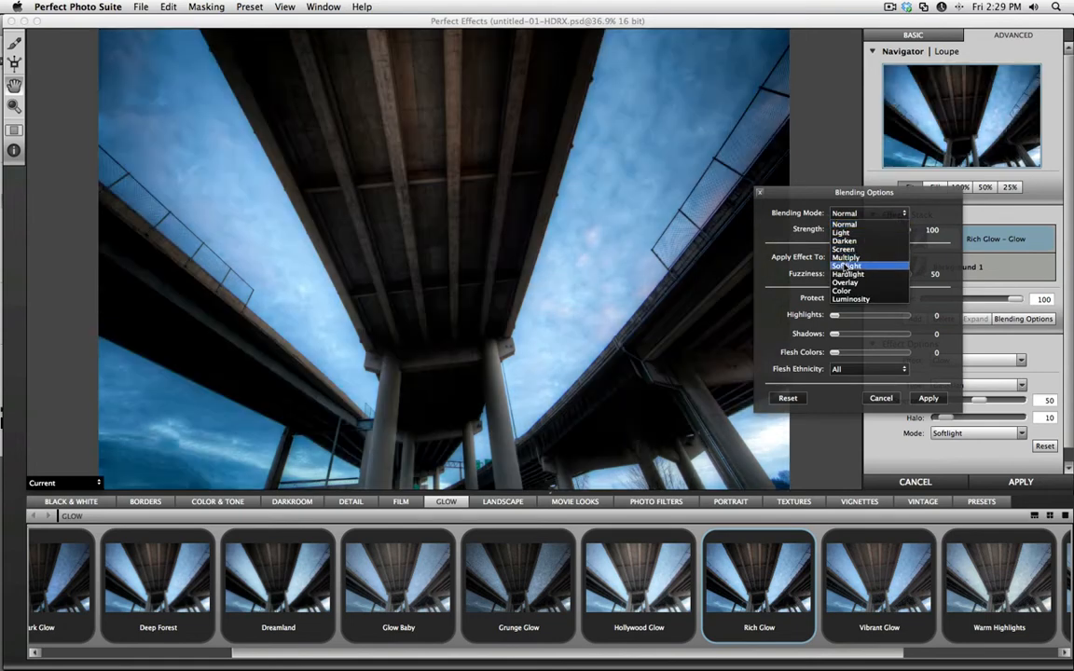
pyautogui.click(842, 266)
pyautogui.moveTo(905, 230)
pyautogui.mouseDown()
pyautogui.moveTo(833, 241)
pyautogui.moveTo(891, 233)
pyautogui.mouseUp()
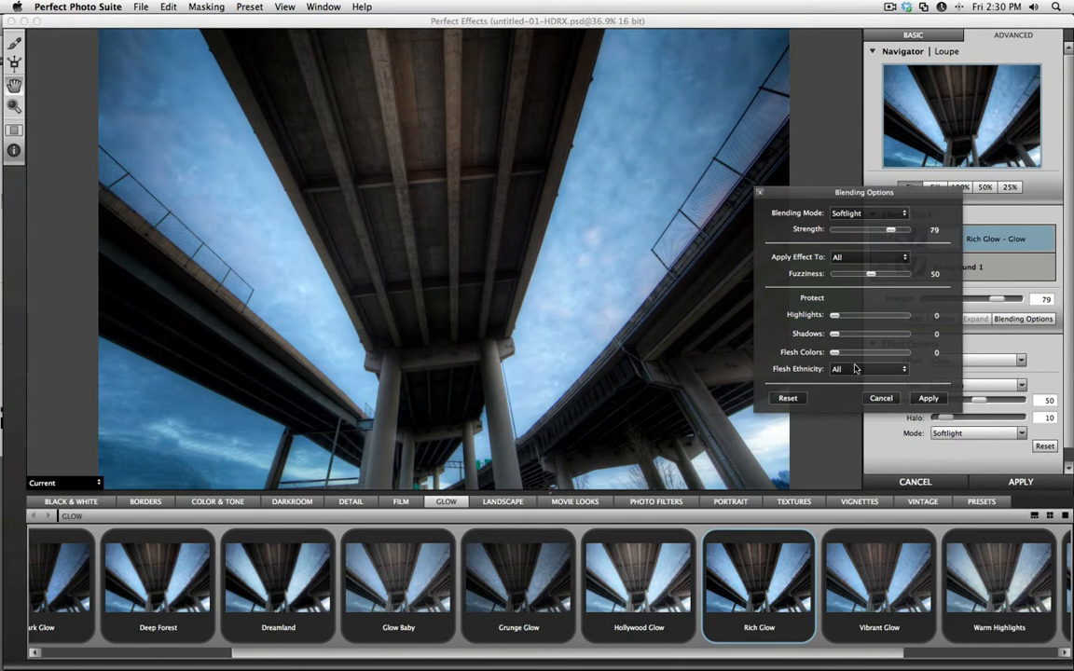
pyautogui.click(927, 399)
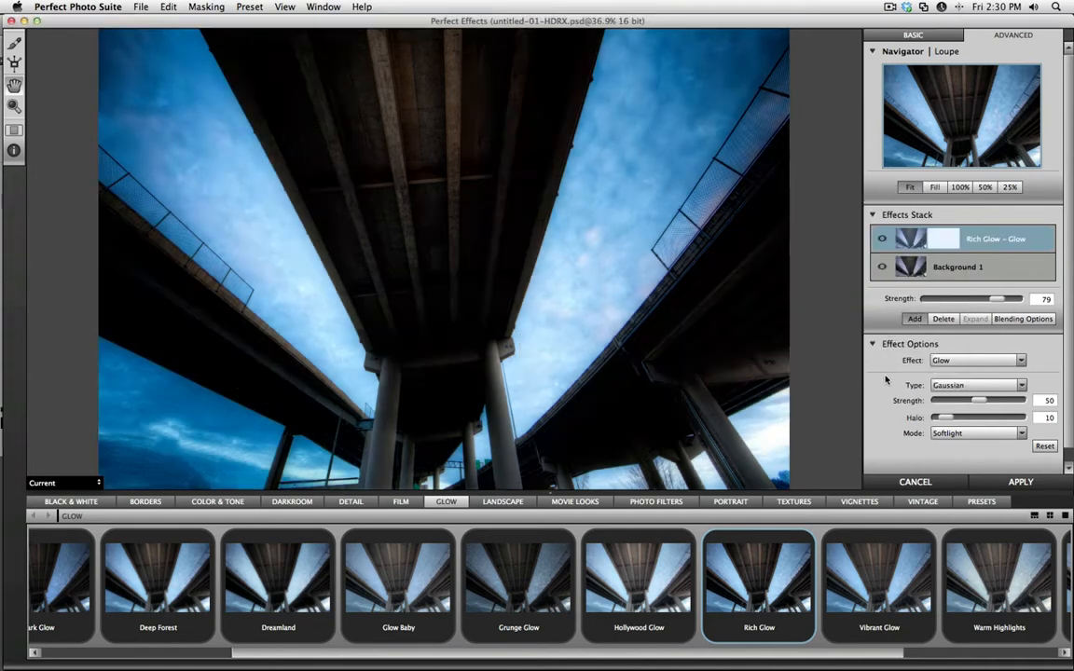
# Add a new effect layer with the Landscape preset Autumn and reduce its strength to 28.
pyautogui.click(915, 319)
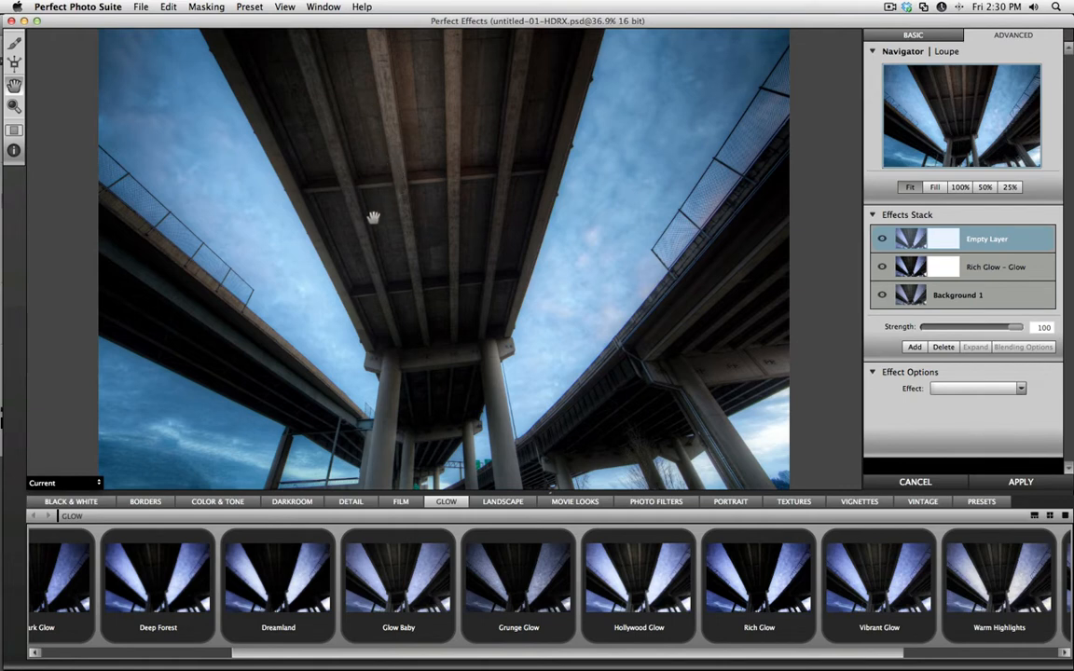
pyautogui.click(490, 505)
pyautogui.moveTo(341, 652); pyautogui.dragTo(187, 653)
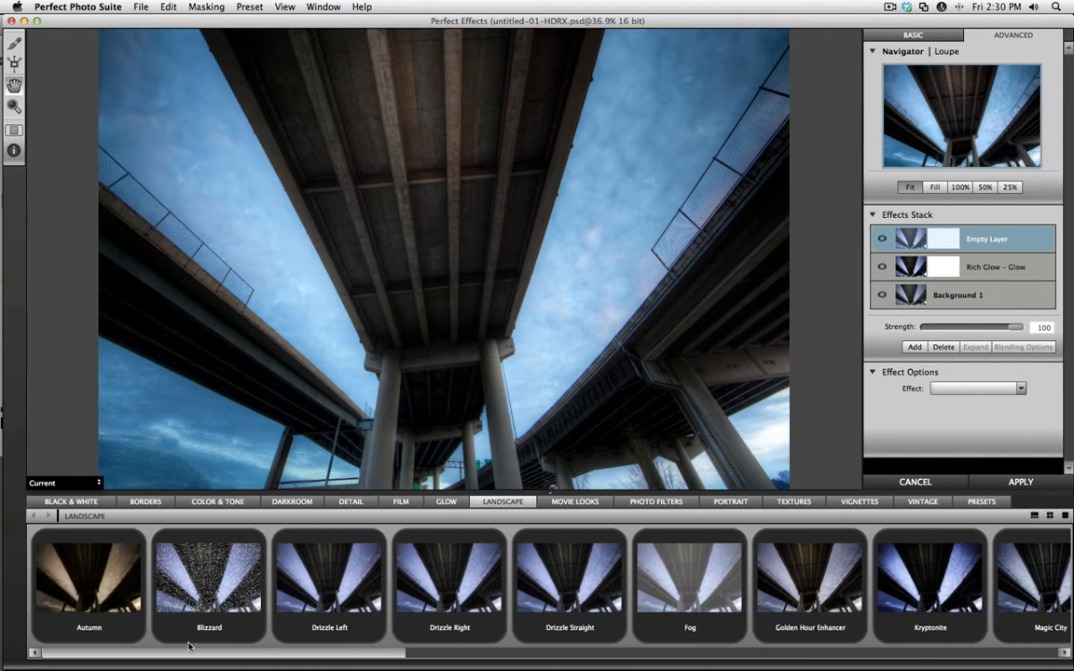
pyautogui.click(106, 534)
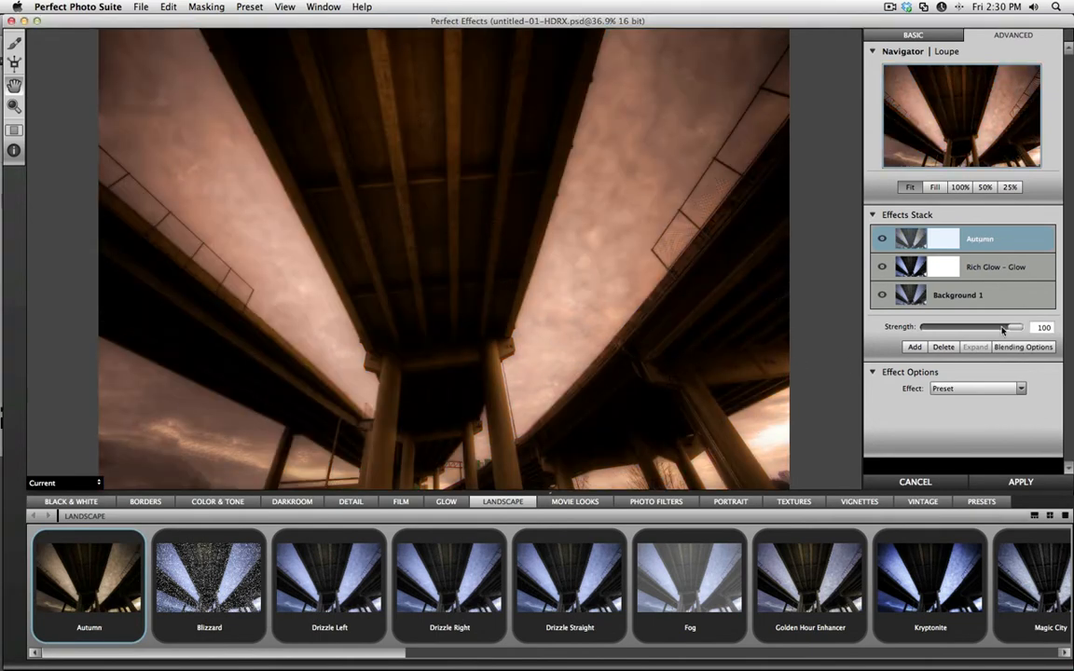
pyautogui.moveTo(1003, 328); pyautogui.dragTo(956, 328)
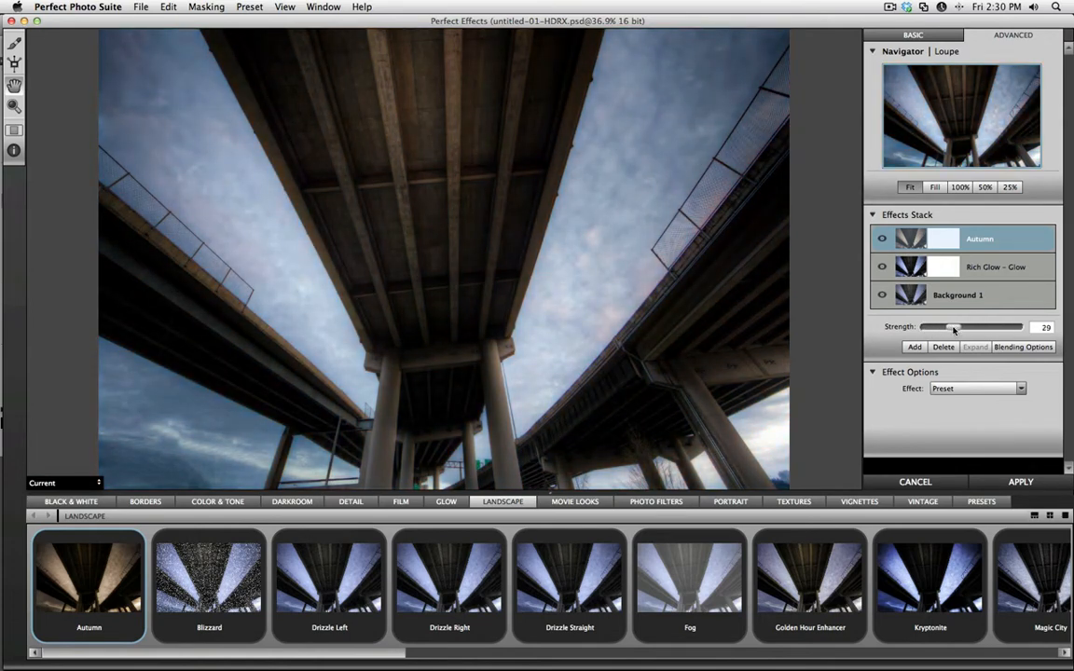
# Set the Autumn layer's blending mode to Hardlight and apply the blending options.
pyautogui.click(1014, 349)
pyautogui.moveTo(527, 207); pyautogui.dragTo(876, 177)
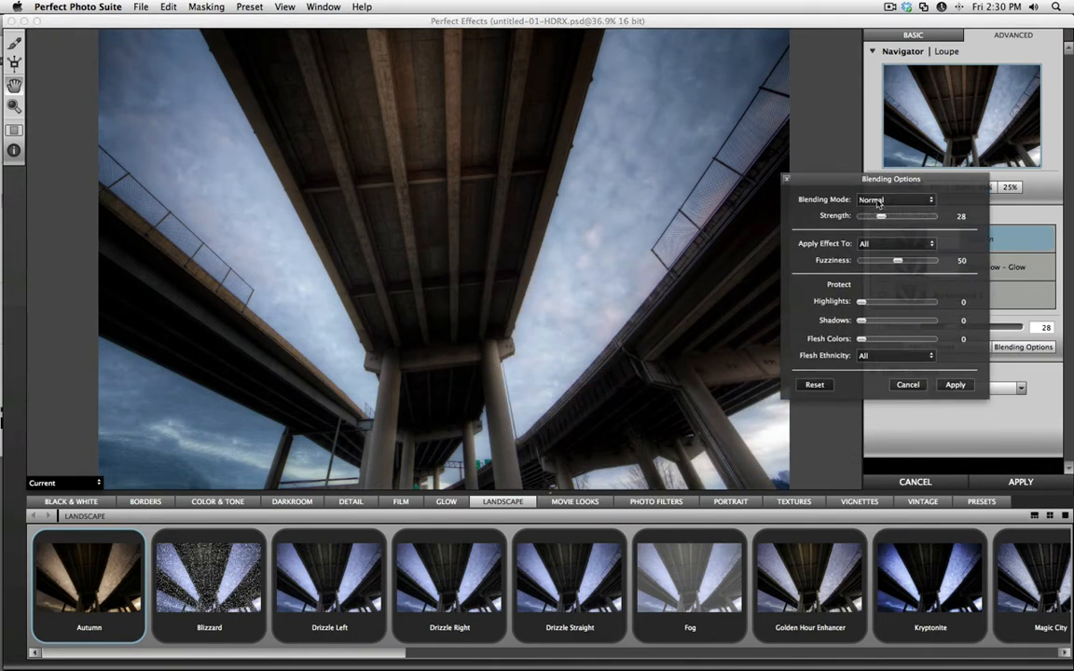
pyautogui.click(862, 201)
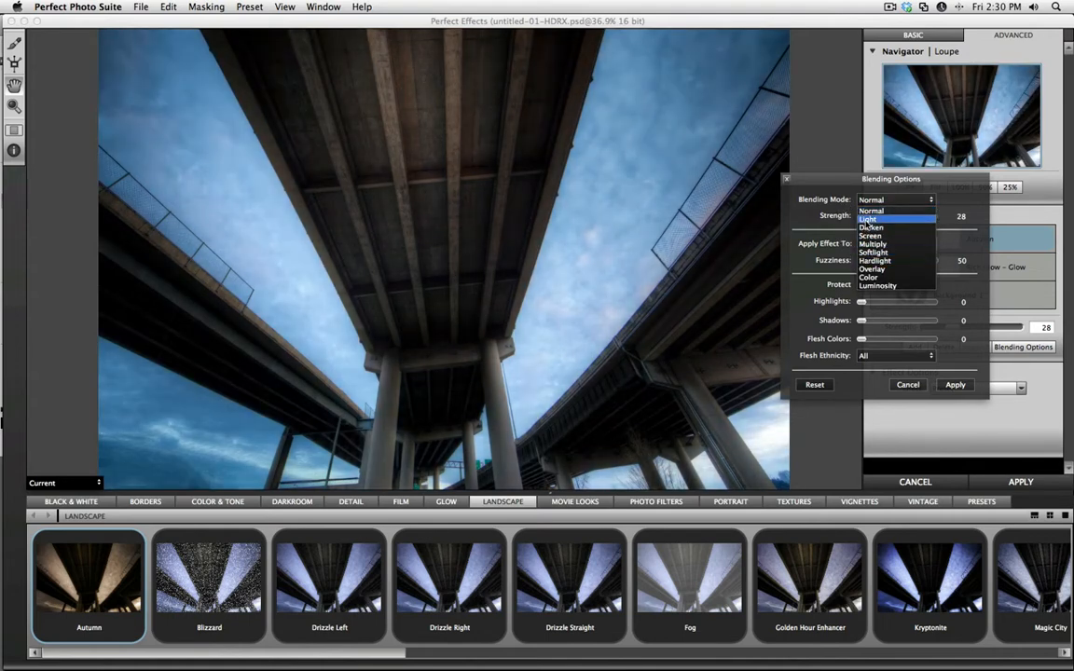
pyautogui.click(870, 260)
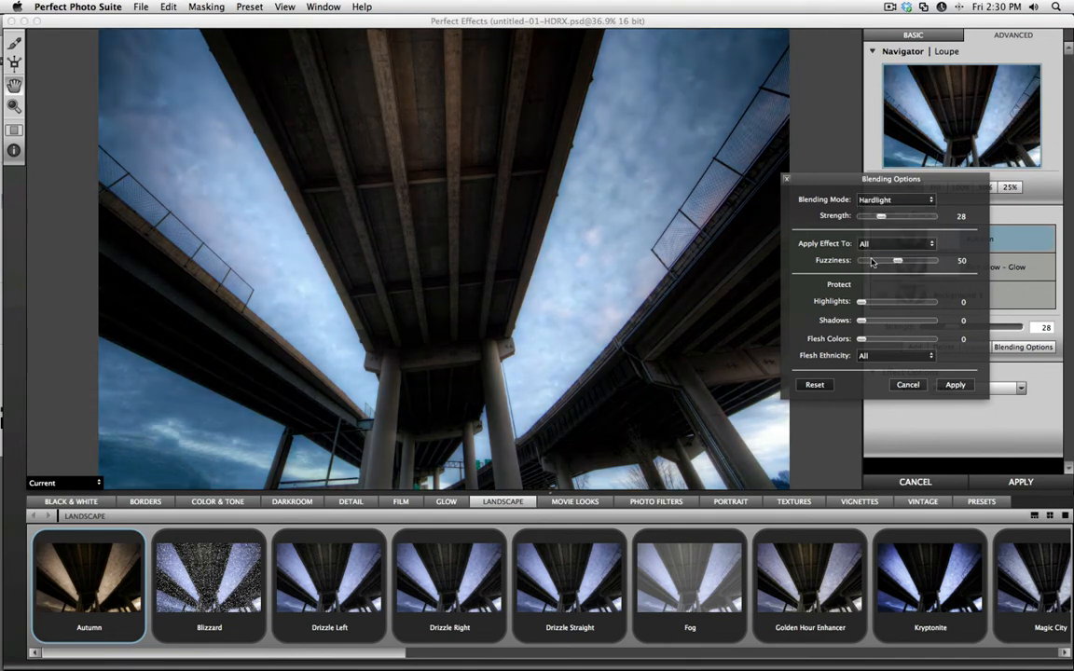
pyautogui.click(945, 385)
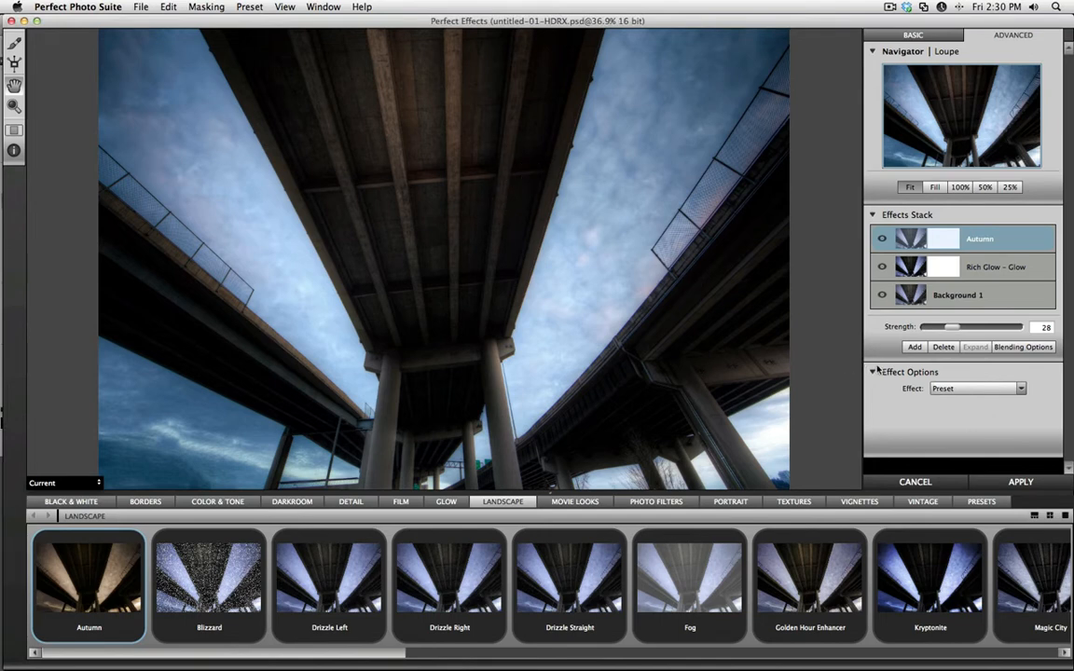
# Add another effect layer with the Color & Tone preset Tonal Contrast and raise its brightness to 53.
pyautogui.click(914, 348)
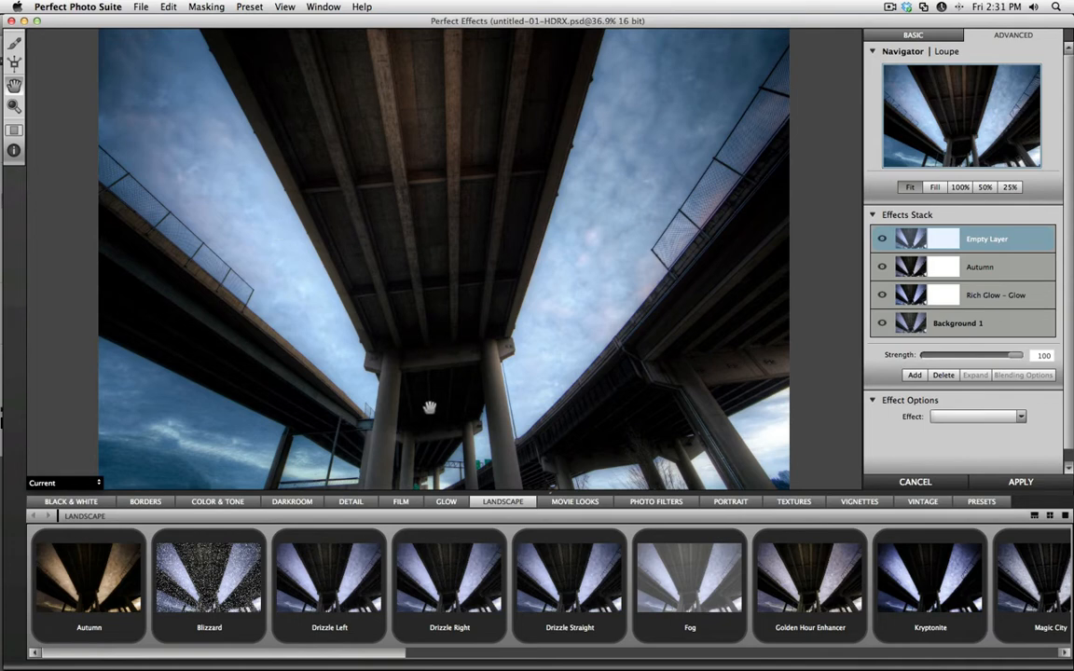
pyautogui.click(217, 502)
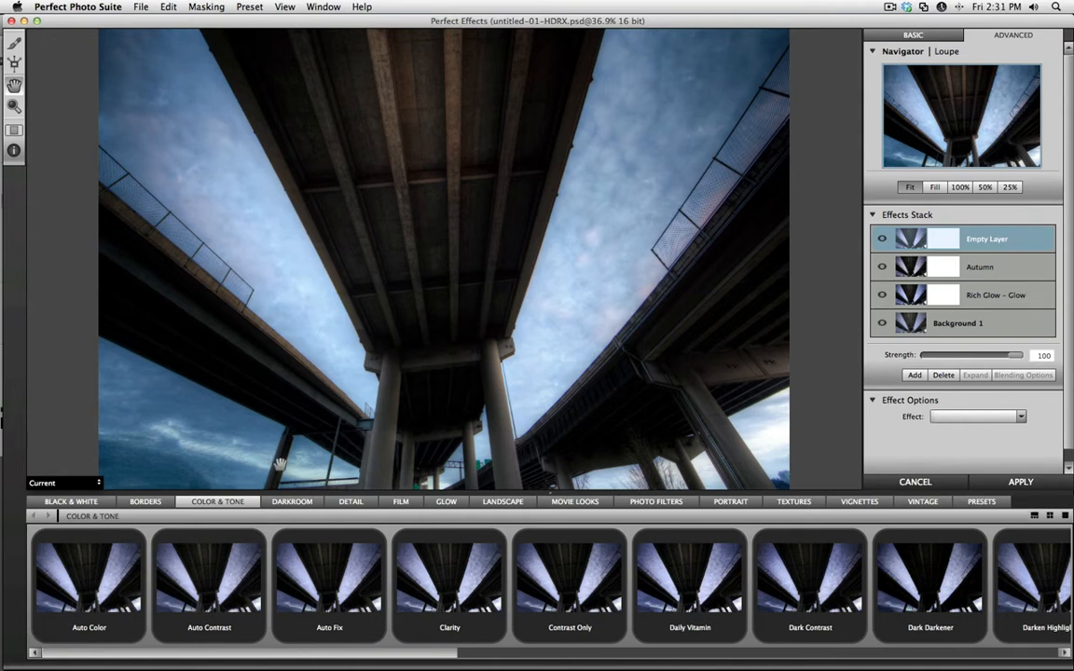
pyautogui.hscroll(15, 414, 598)
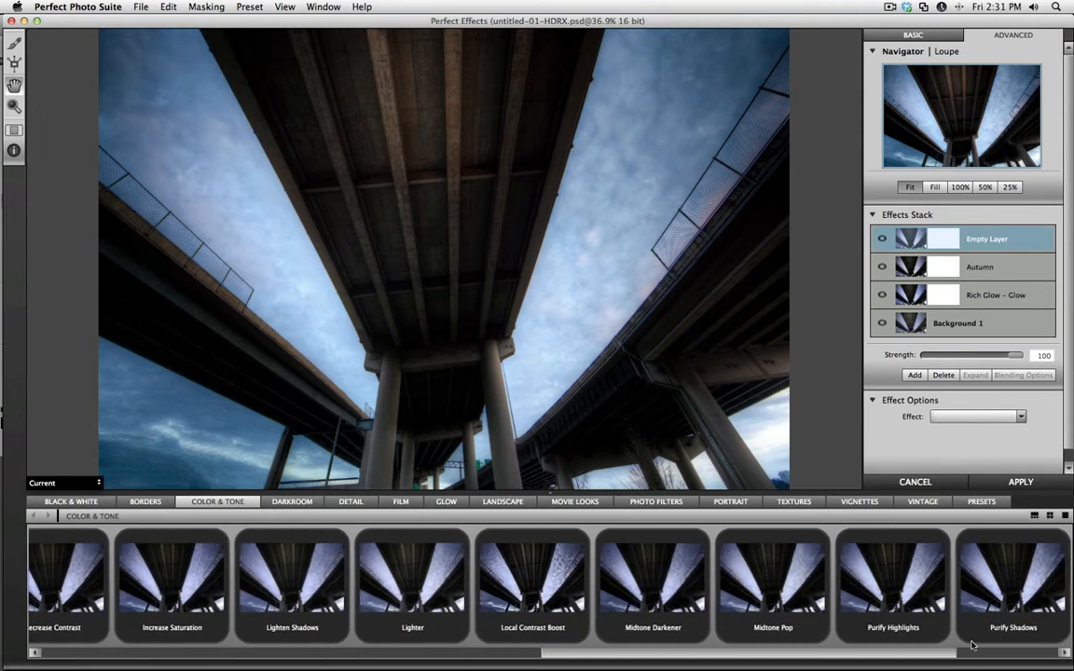
pyautogui.click(860, 567)
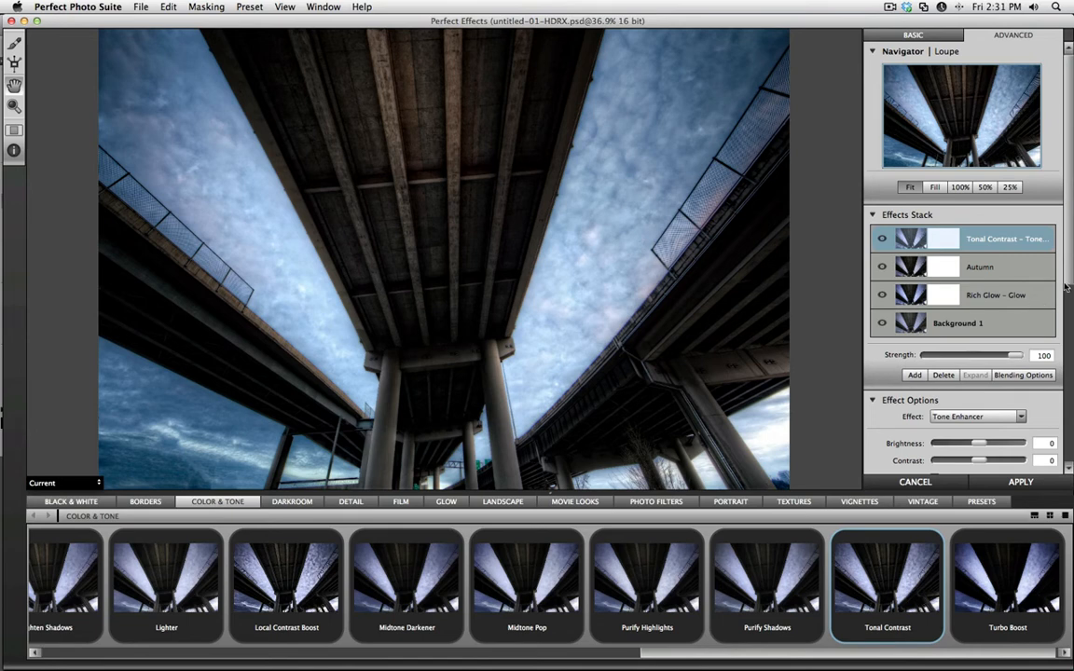
pyautogui.moveTo(1066, 288); pyautogui.dragTo(1070, 434)
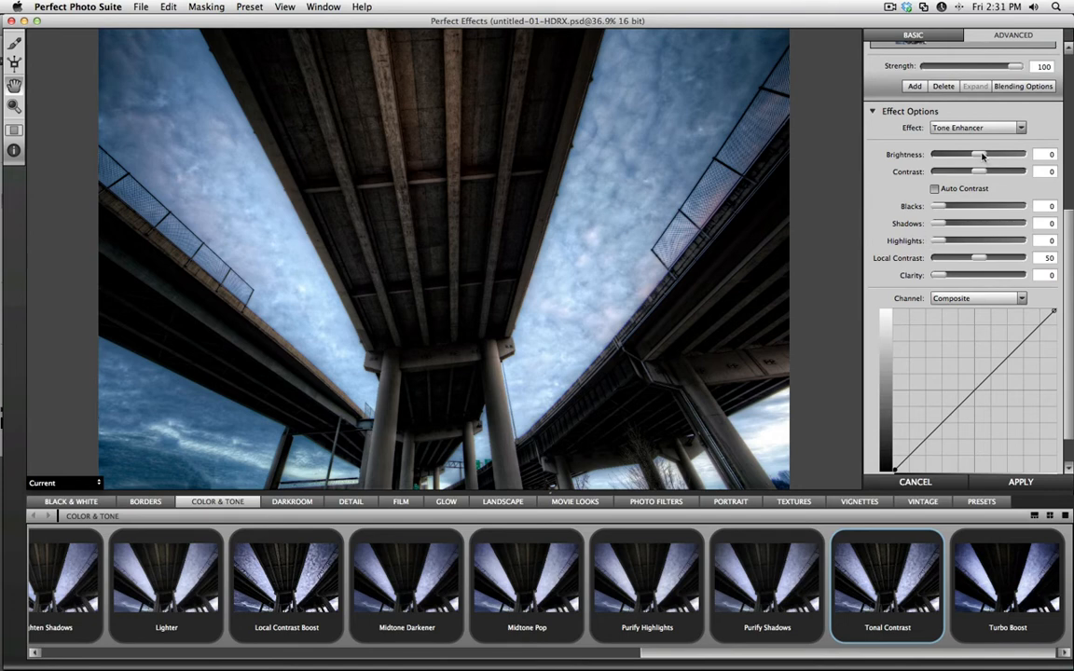
pyautogui.moveTo(982, 156); pyautogui.dragTo(1003, 155)
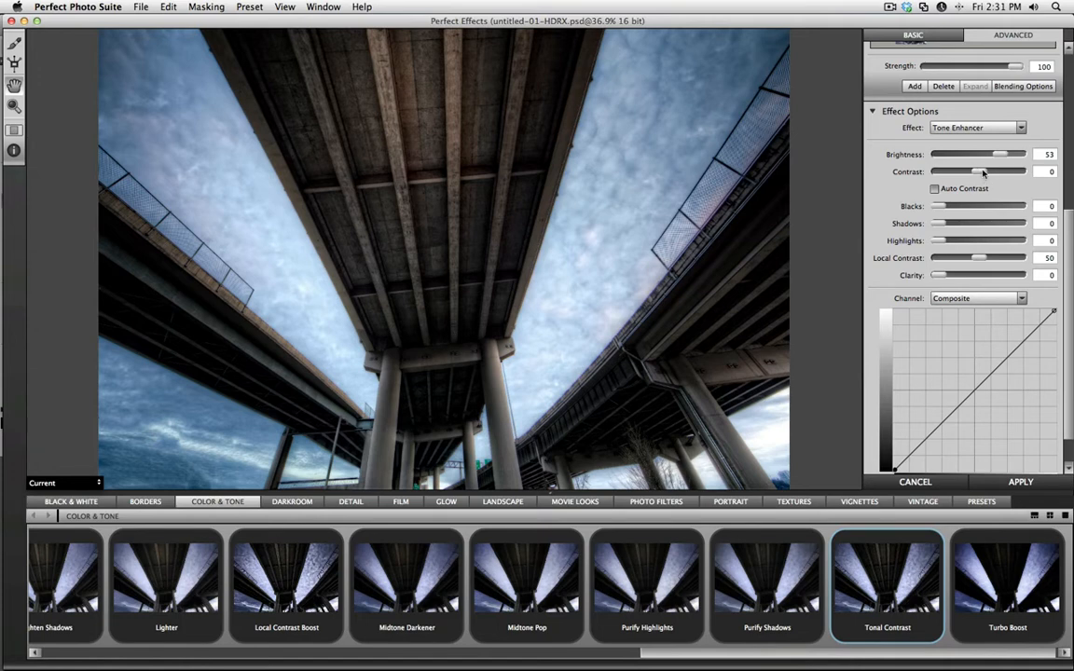
# Set the Tonal Contrast layer's contrast to 15, shadows to 24, local contrast to 31 and strength to 66.
pyautogui.moveTo(983, 174); pyautogui.dragTo(987, 176)
pyautogui.moveTo(984, 174); pyautogui.dragTo(985, 174)
pyautogui.moveTo(941, 225); pyautogui.dragTo(955, 227)
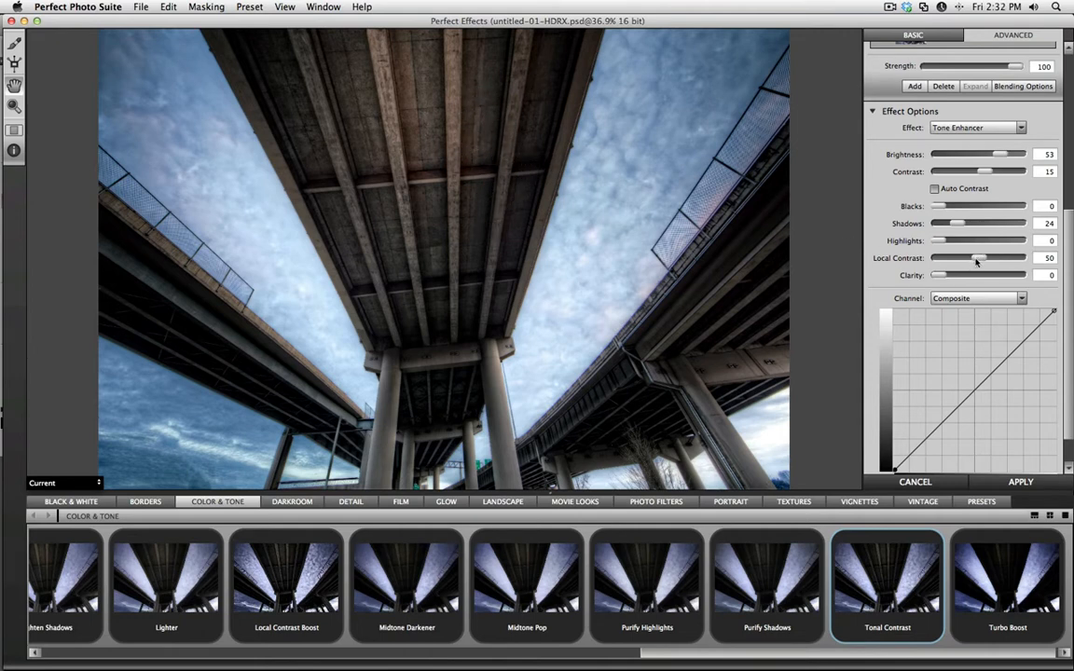
pyautogui.moveTo(976, 262); pyautogui.dragTo(965, 264)
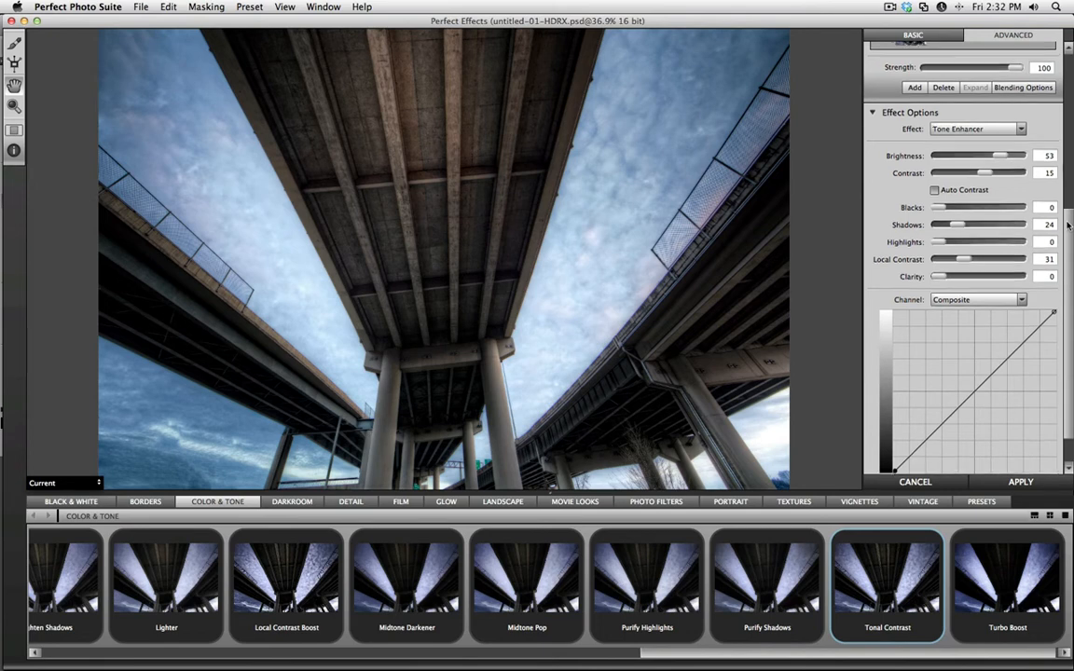
pyautogui.scroll(6, 975, 299)
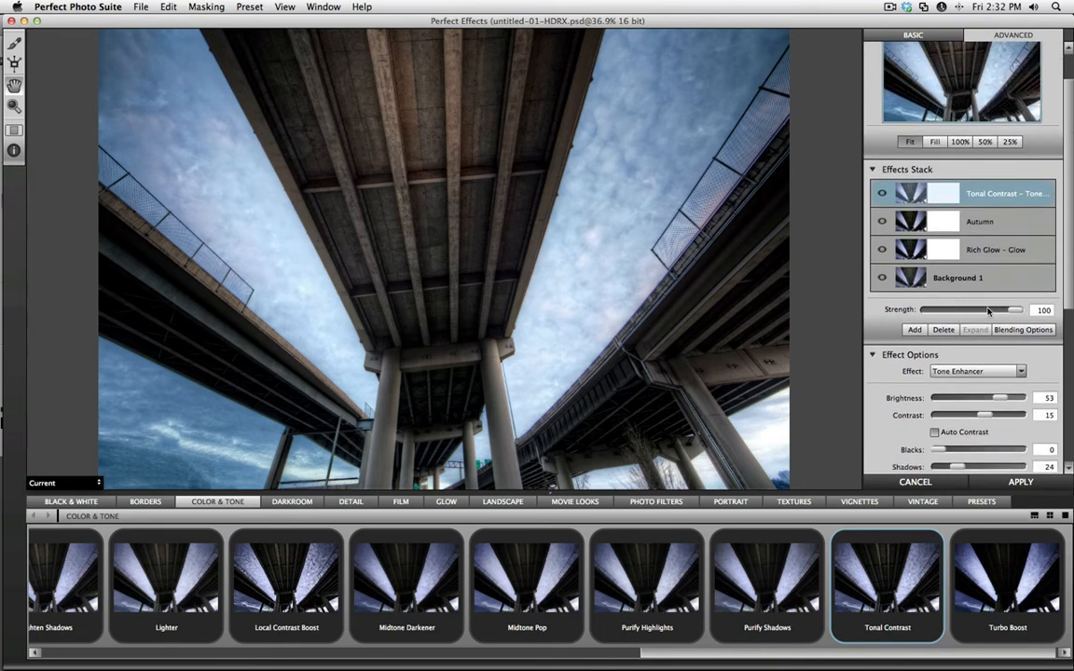
pyautogui.moveTo(1010, 312); pyautogui.dragTo(983, 304)
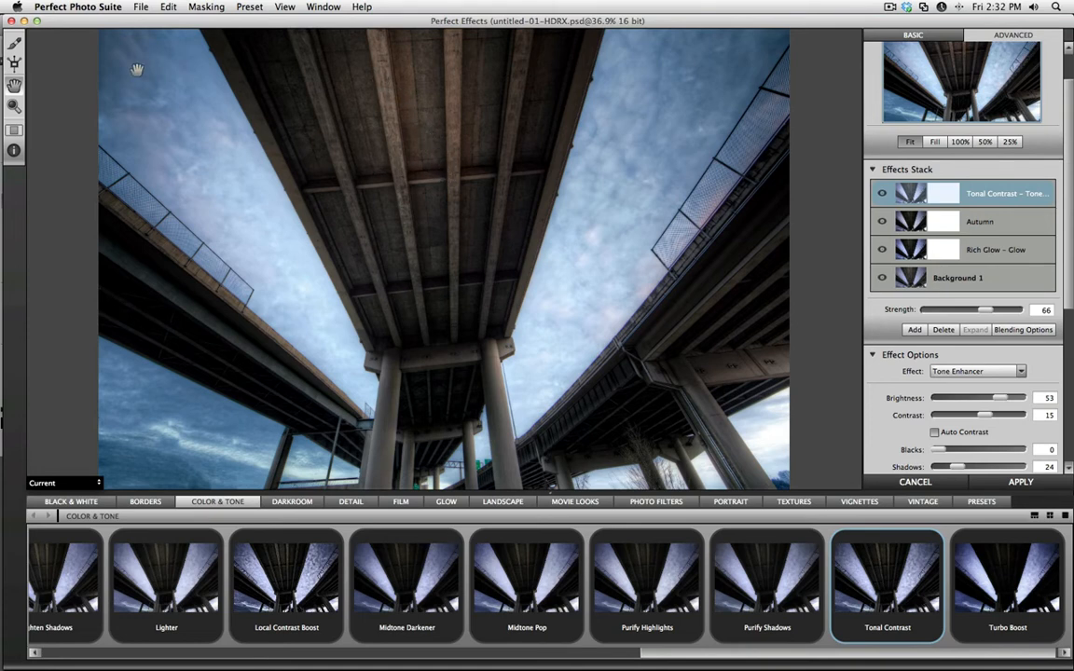
# Activate the masking brush, show its options and invert the Tonal Contrast layer's mask.
pyautogui.click(15, 45)
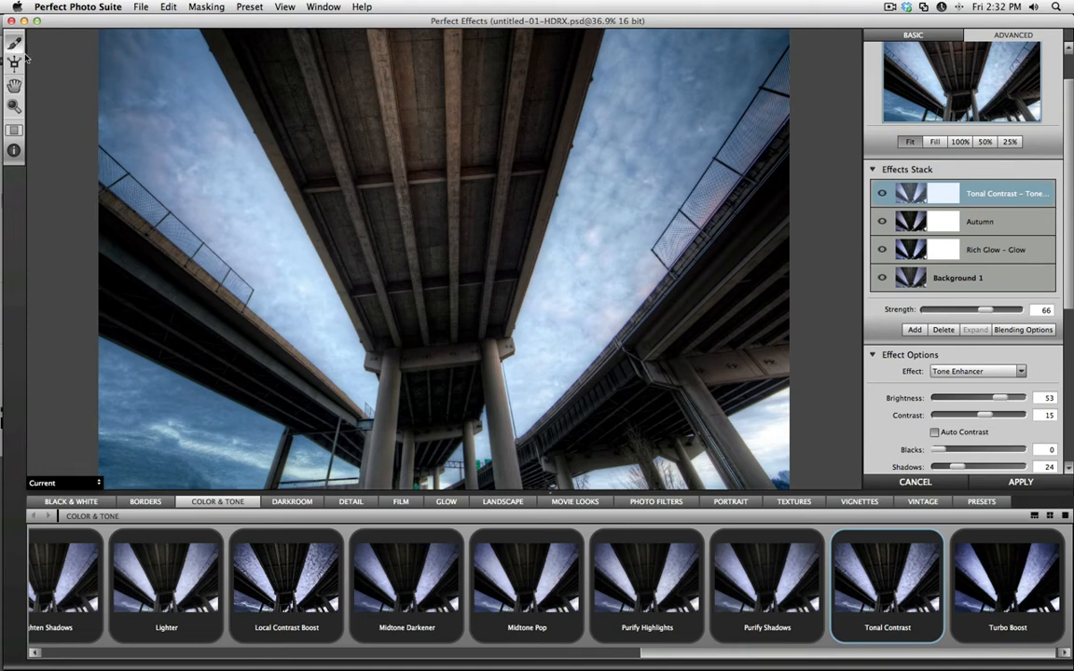
pyautogui.click(15, 149)
pyautogui.click(723, 198)
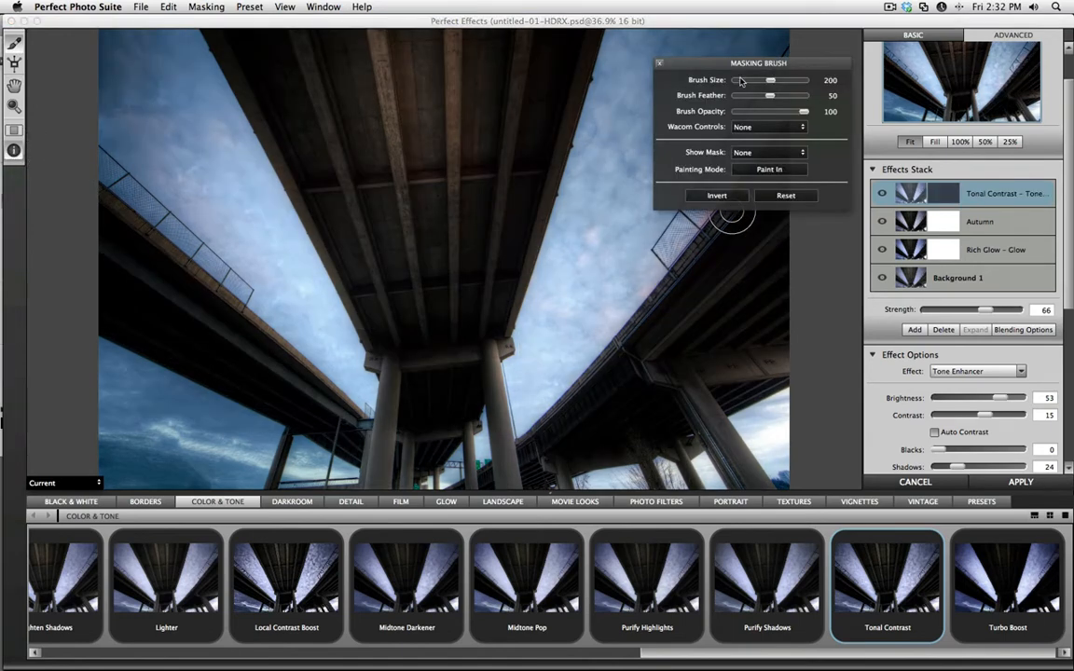
pyautogui.moveTo(667, 62)
pyautogui.mouseDown()
pyautogui.moveTo(702, 67)
pyautogui.moveTo(777, 120)
pyautogui.moveTo(795, 151)
pyautogui.mouseUp()
# Paint the Tonal Contrast effect in over the central bridge's underside with a 400 brush.
pyautogui.click(416, 218)
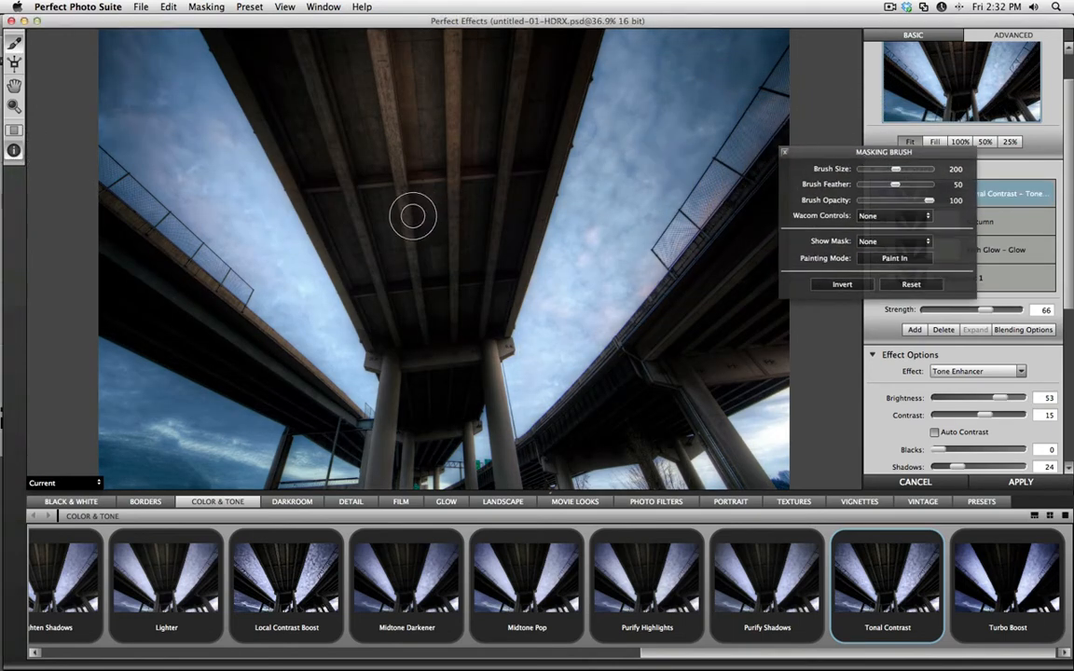
pyautogui.press(']')
pyautogui.press(']')
pyautogui.press(']')
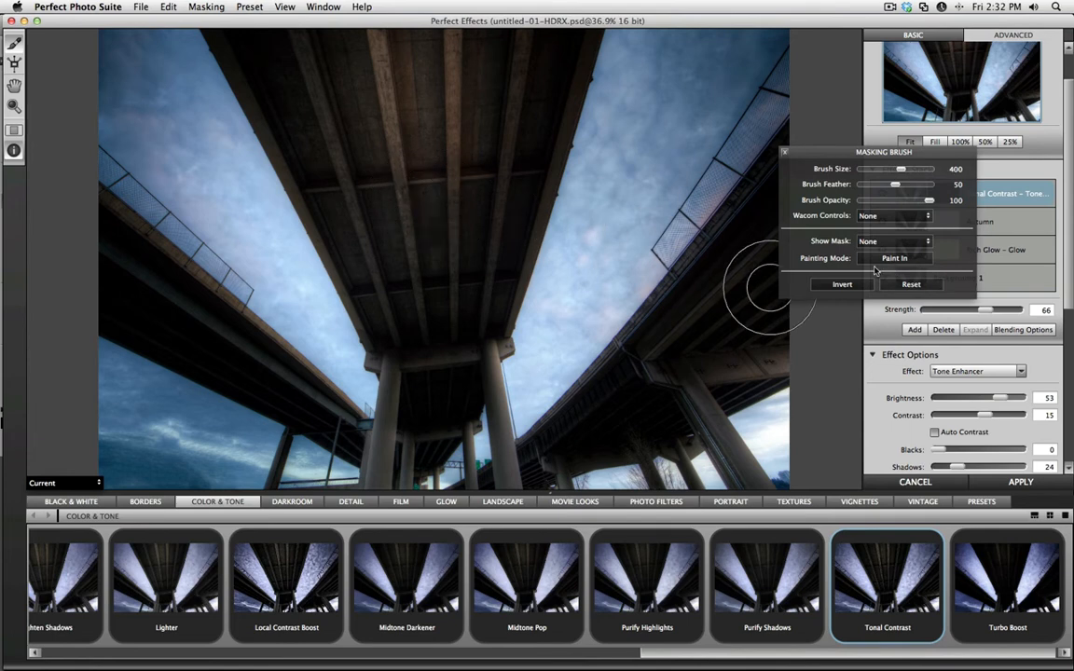
pyautogui.moveTo(474, 195)
pyautogui.mouseDown()
pyautogui.moveTo(454, 148)
pyautogui.moveTo(445, 151)
pyautogui.moveTo(449, 207)
pyautogui.moveTo(456, 147)
pyautogui.moveTo(507, 88)
pyautogui.moveTo(534, 35)
pyautogui.mouseUp()
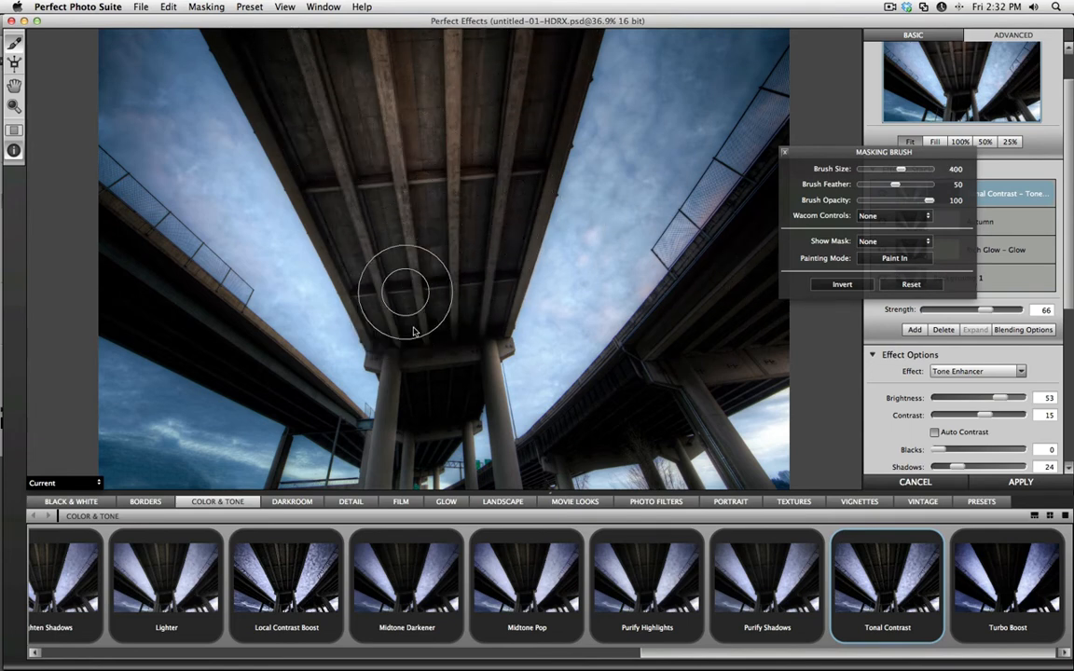
# Paint the Tonal Contrast effect in over the left overpass, reducing the brush size to 250 and 175.
pyautogui.press('[')
pyautogui.press('[')
pyautogui.press('[')
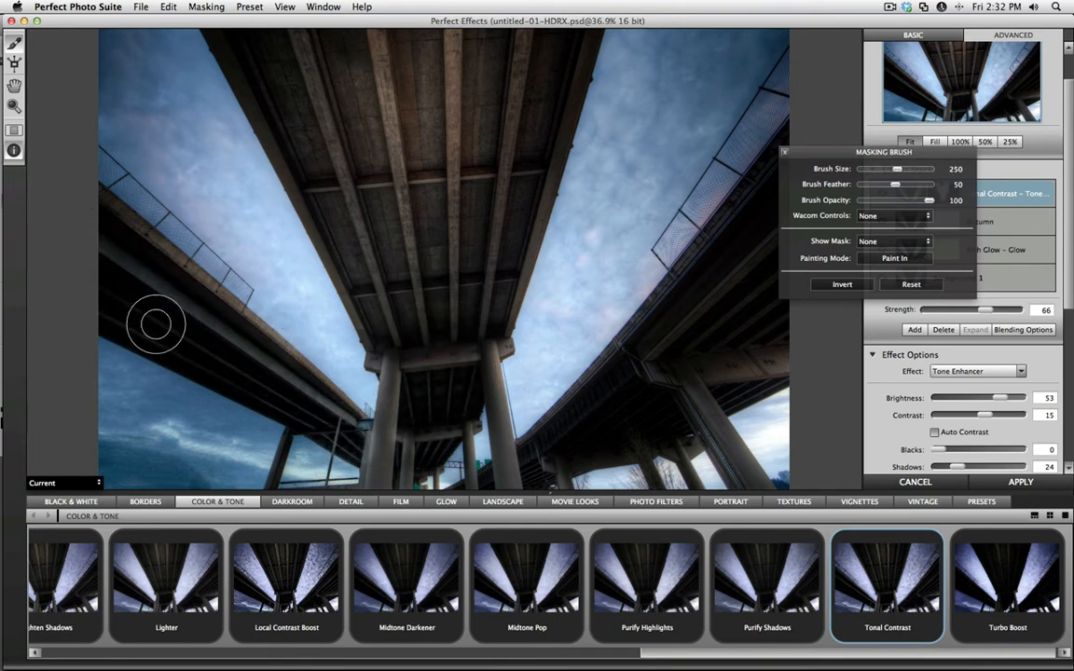
pyautogui.press('[')
pyautogui.press('[')
pyautogui.press('[')
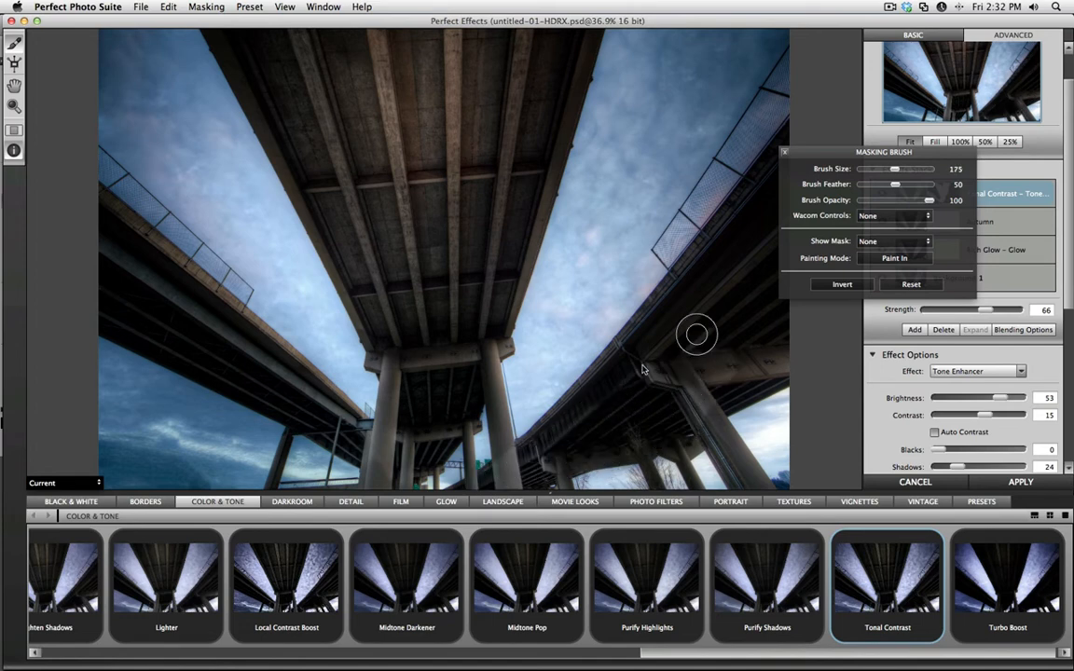
# Paint the Tonal Contrast effect in over the right overpass and its pillars, with brush sizes from 250 down to 70.
pyautogui.press(']')
pyautogui.press(']')
pyautogui.press(']')
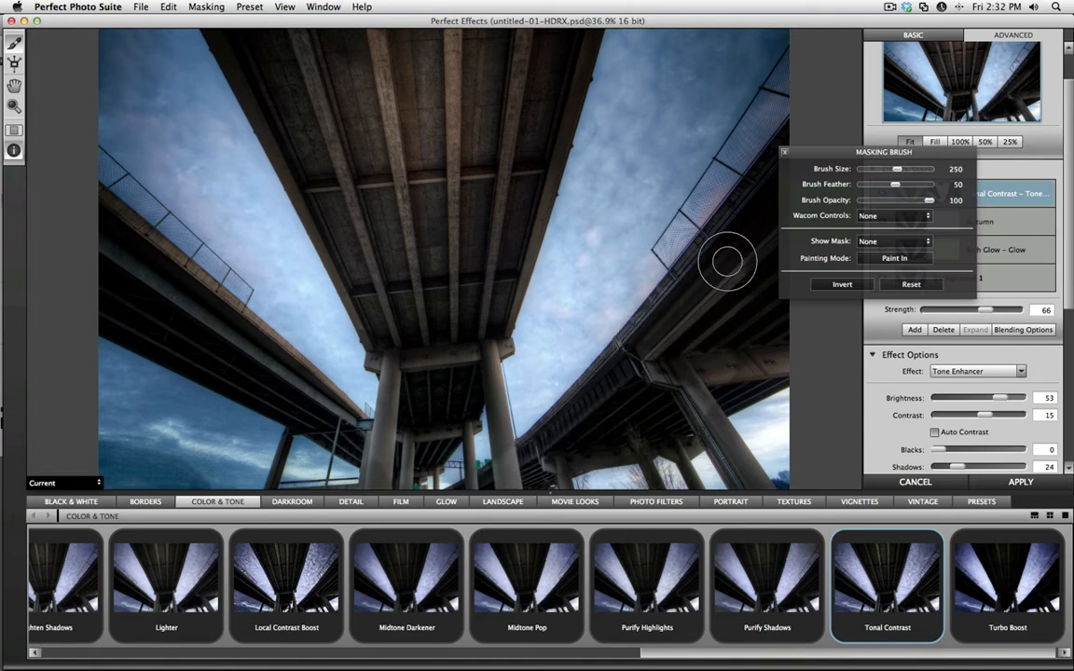
pyautogui.press('[')
pyautogui.press('[')
pyautogui.press('[')
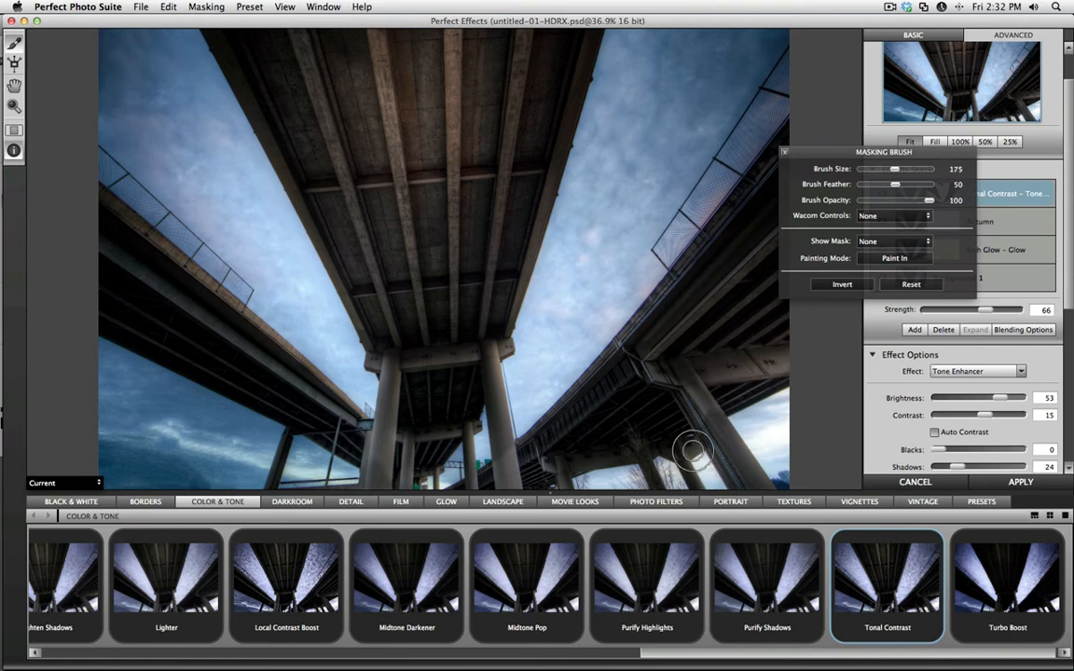
pyautogui.press('[')
pyautogui.press('[')
pyautogui.press('[')
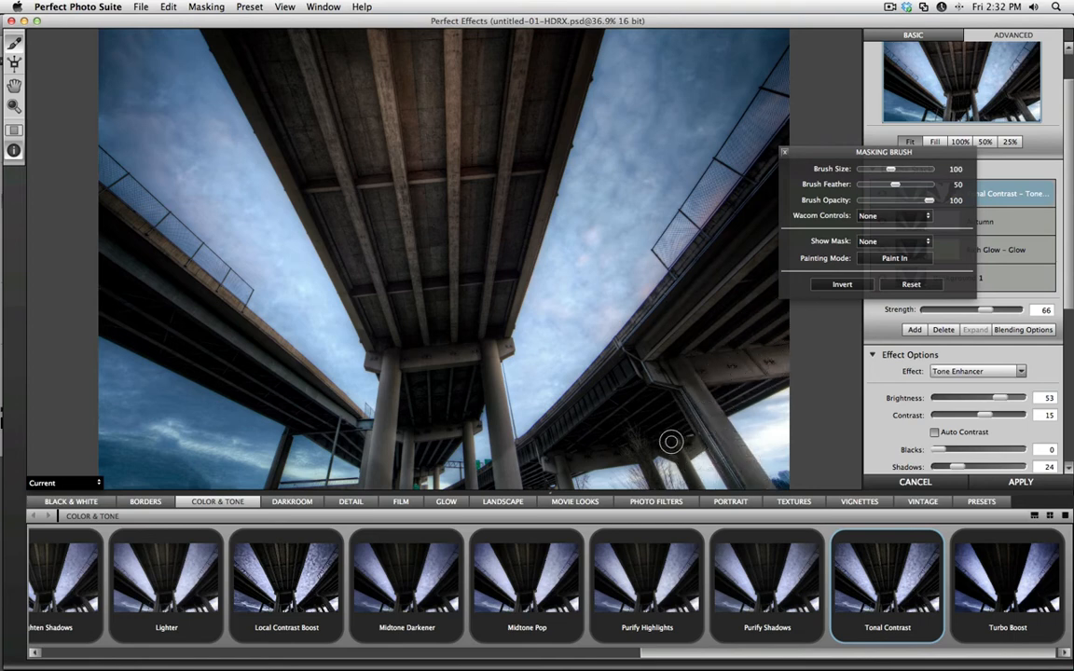
pyautogui.press('[')
pyautogui.press('[')
pyautogui.press('[')
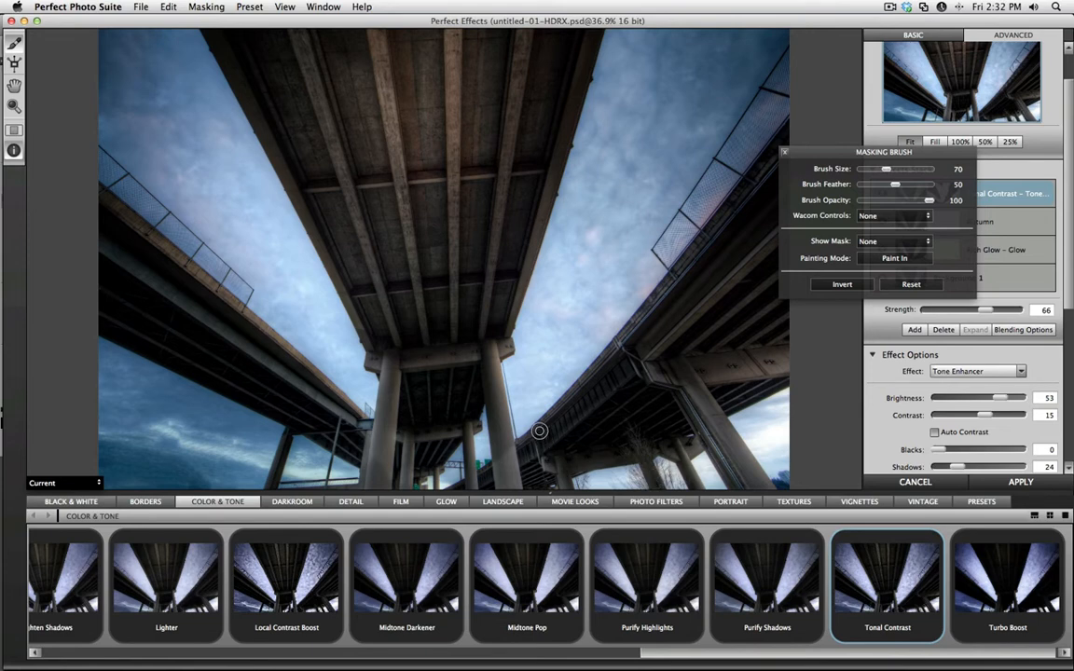
# Show the mask as an overlay and paint in the missed areas near the top of the central bridge with a 300 brush.
pyautogui.click(869, 245)
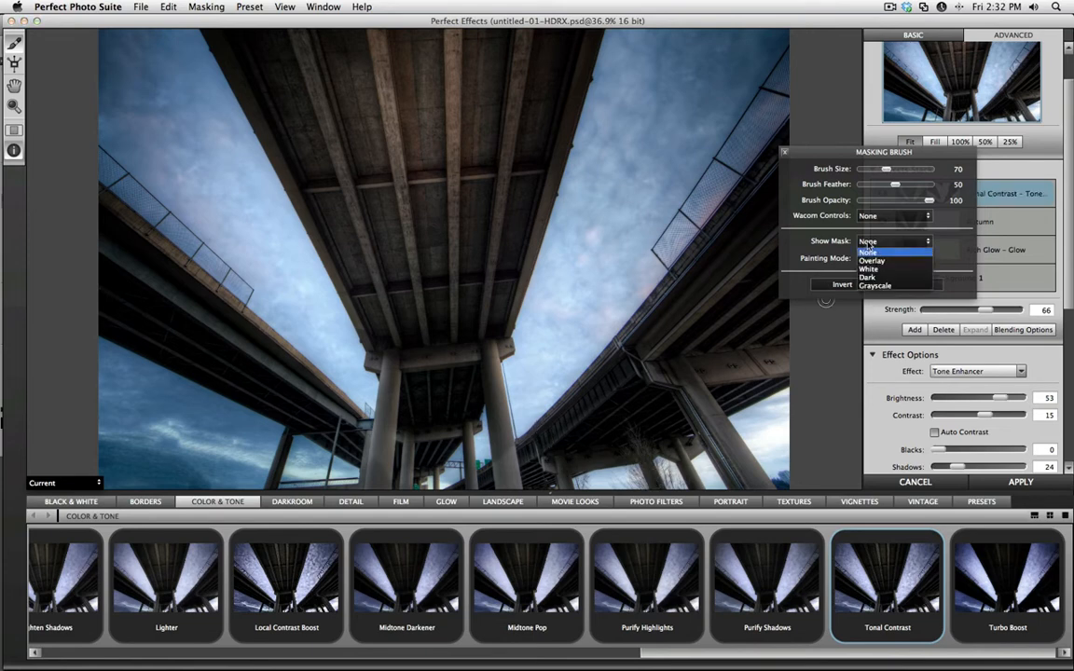
pyautogui.click(872, 260)
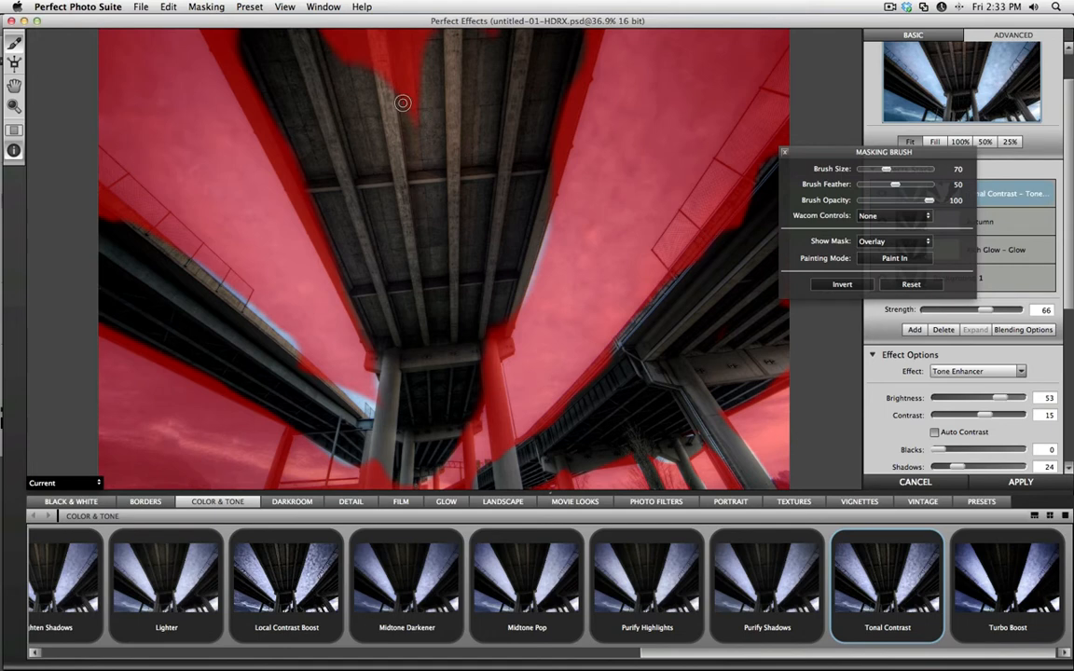
pyautogui.press(']')
pyautogui.press(']')
pyautogui.press(']')
pyautogui.press(']')
pyautogui.press(']')
pyautogui.press(']')
pyautogui.press(']')
pyautogui.press(']')
pyautogui.press(']')
pyautogui.press(']')
pyautogui.moveTo(410, 118)
pyautogui.mouseDown()
pyautogui.moveTo(406, 28)
pyautogui.moveTo(349, 6)
pyautogui.moveTo(258, 4)
pyautogui.moveTo(281, 102)
pyautogui.mouseUp()
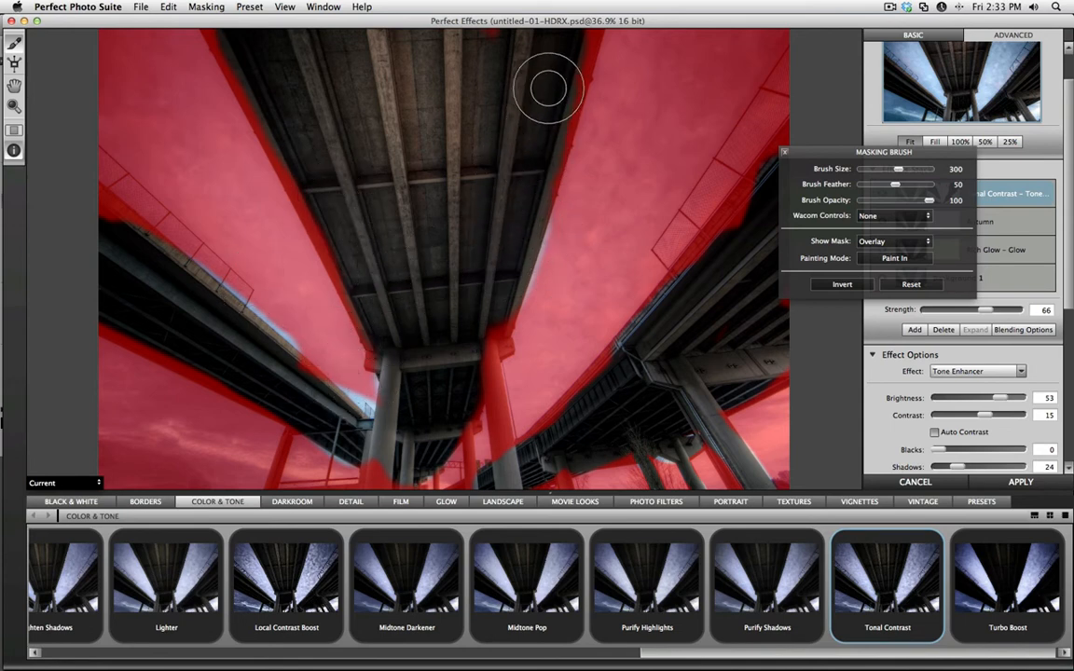
# Paint in the central bridge's right front pillar, reducing the brush size to 125 and 90.
pyautogui.press('[')
pyautogui.press('[')
pyautogui.press('[')
pyautogui.press('[')
pyautogui.press('[')
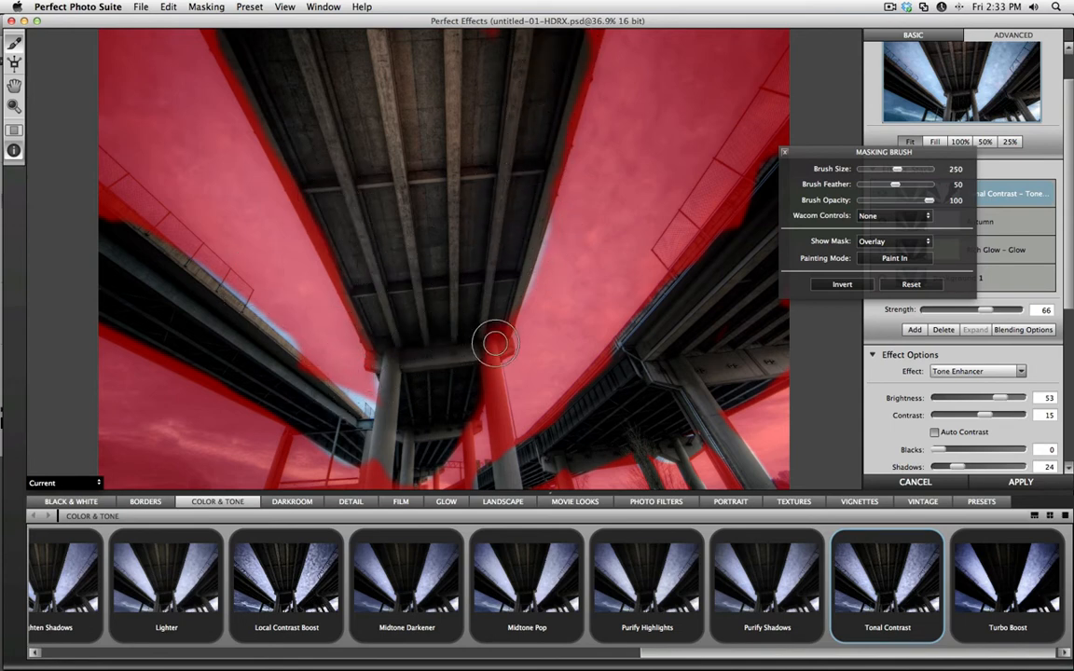
pyautogui.press('[')
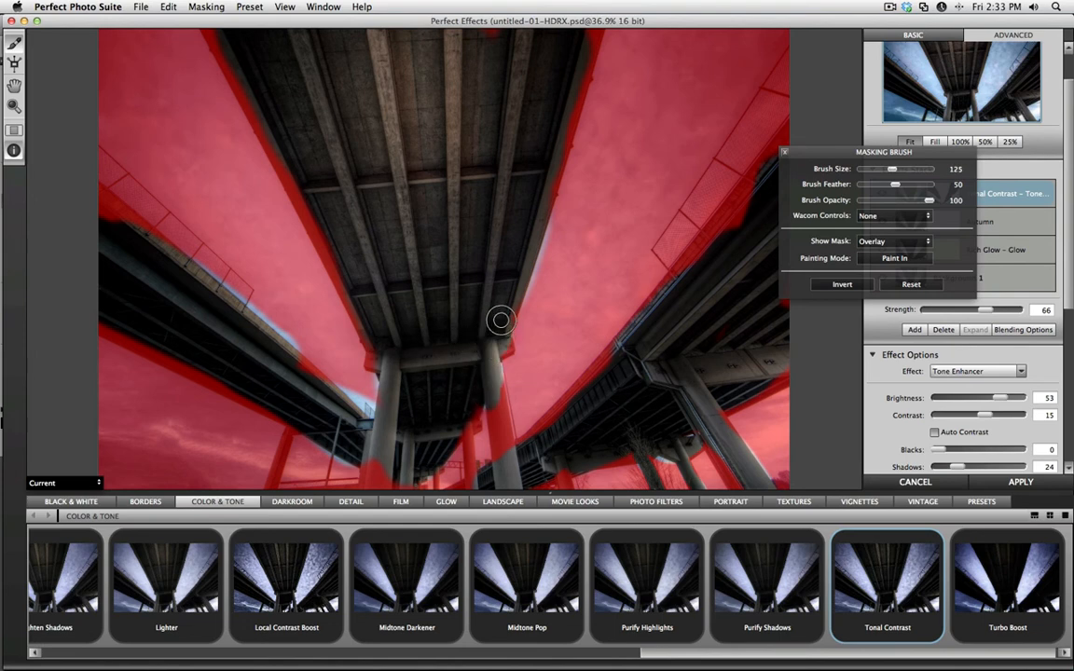
pyautogui.moveTo(497, 319); pyautogui.dragTo(505, 413)
pyautogui.press('[')
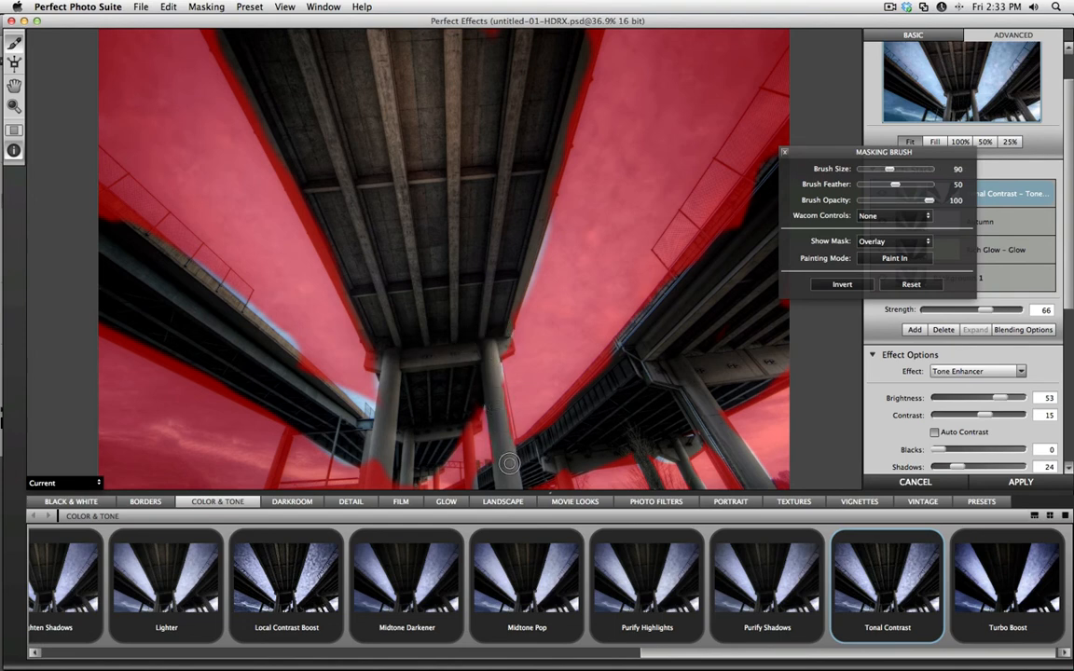
# Paint in the thin background pillars and the overpass edges using brush sizes from 25 to 80.
pyautogui.press('[')
pyautogui.press('[')
pyautogui.press('[')
pyautogui.press('[')
pyautogui.press('[')
pyautogui.moveTo(467, 519)
pyautogui.mouseDown()
pyautogui.moveTo(466, 465)
pyautogui.moveTo(466, 533)
pyautogui.mouseUp()
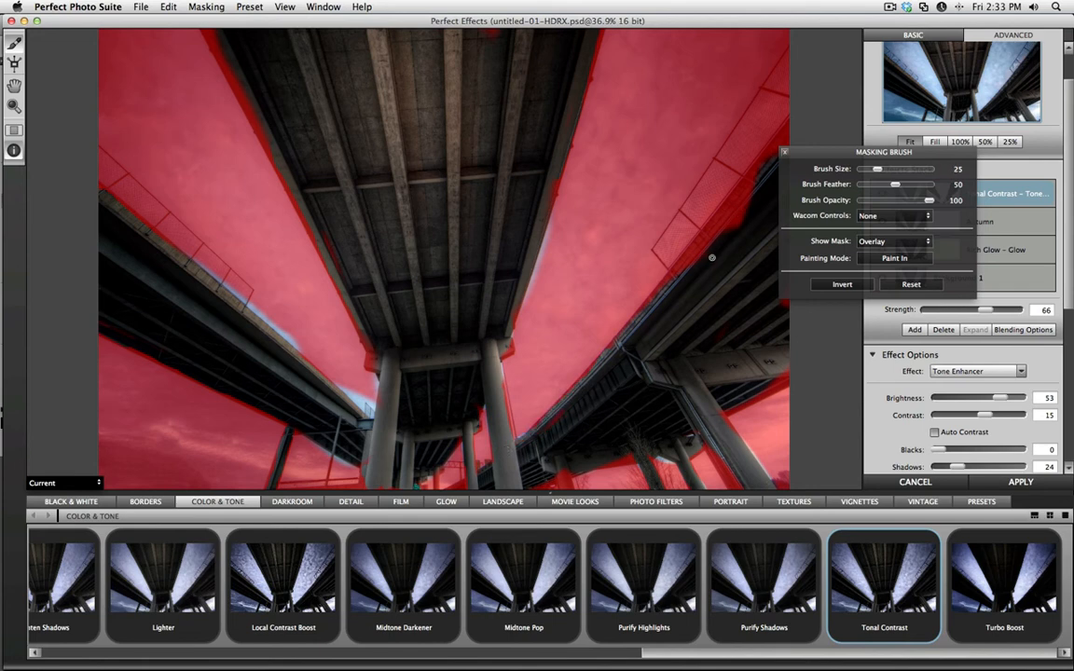
pyautogui.press(']')
pyautogui.press(']')
pyautogui.press(']')
pyautogui.press(']')
pyautogui.press(']')
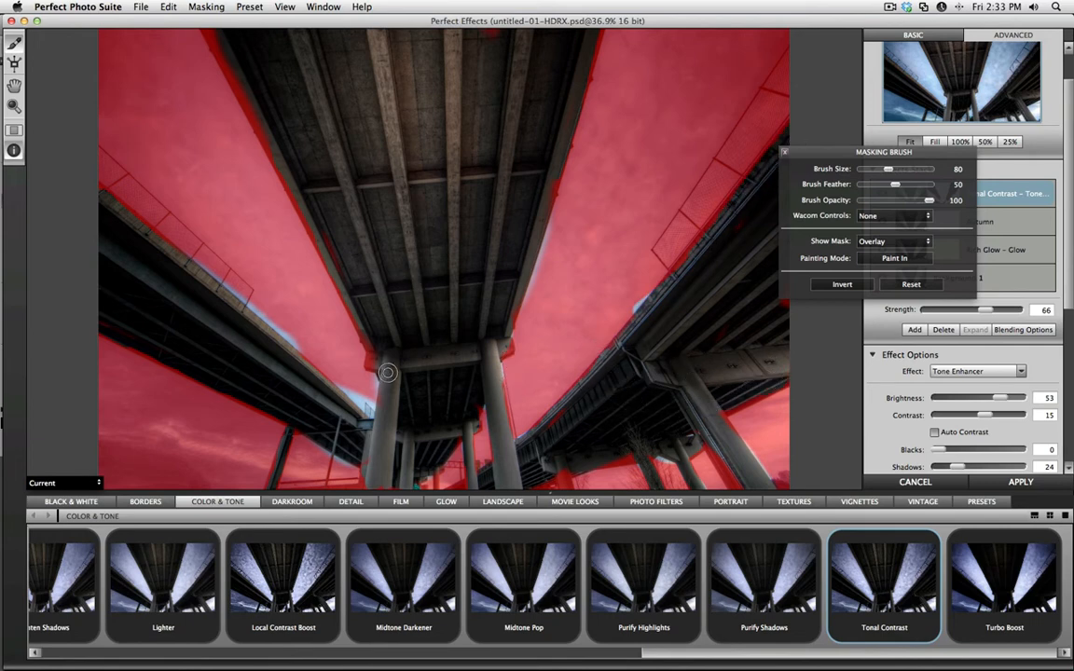
# Paint the effect out of the sky along the bridge edges with a 60 brush, and hide the mask overlay and brush options.
pyautogui.click(877, 259)
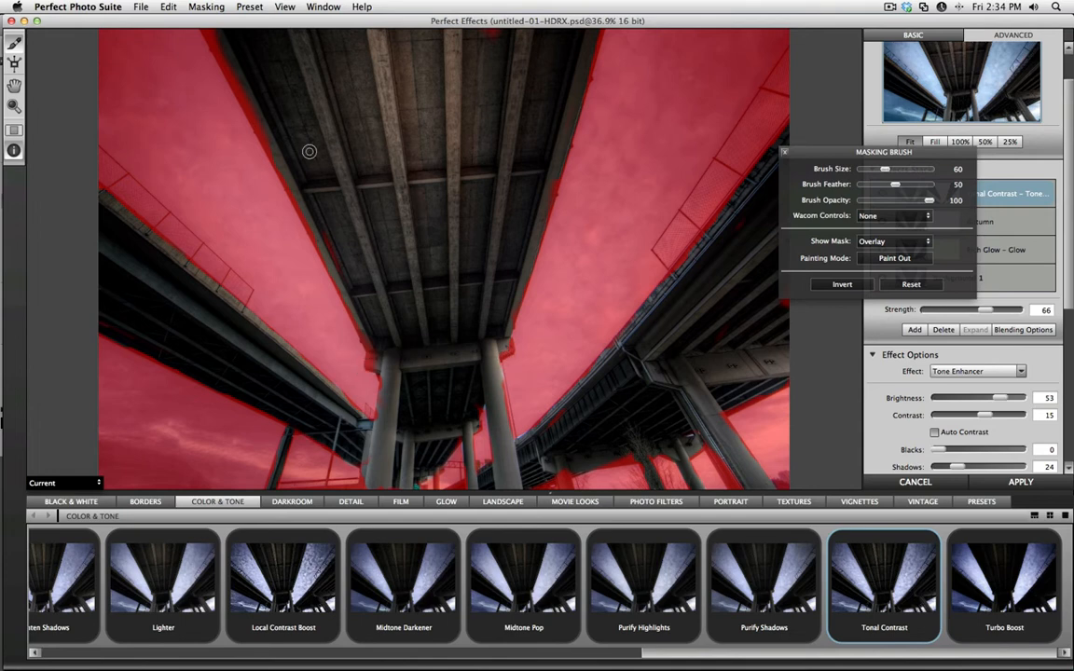
pyautogui.click(824, 242)
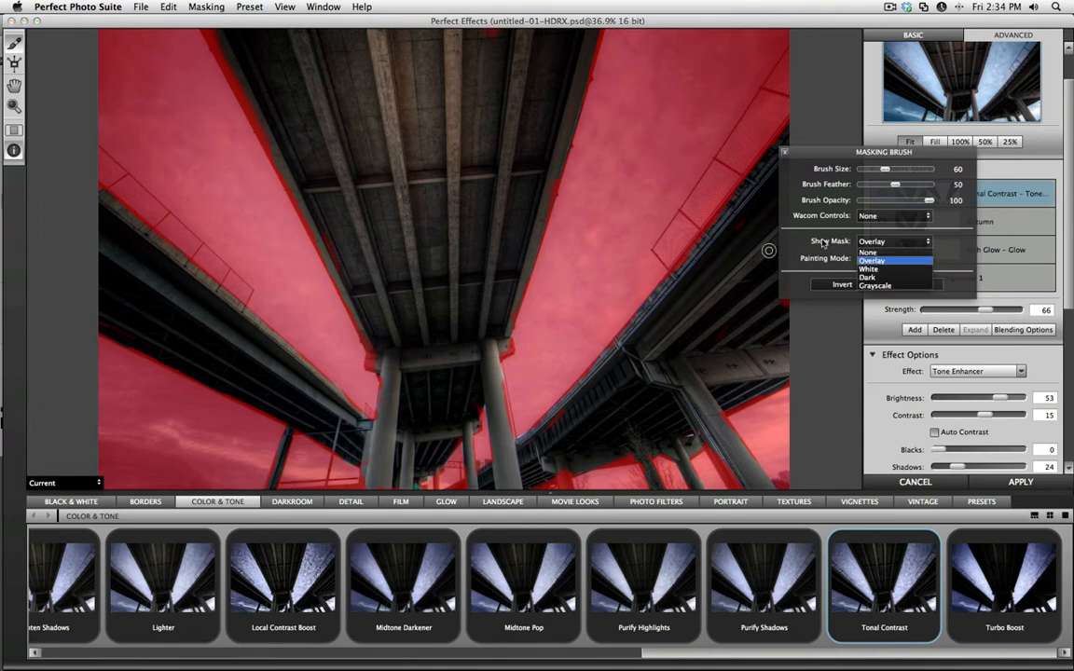
pyautogui.click(868, 251)
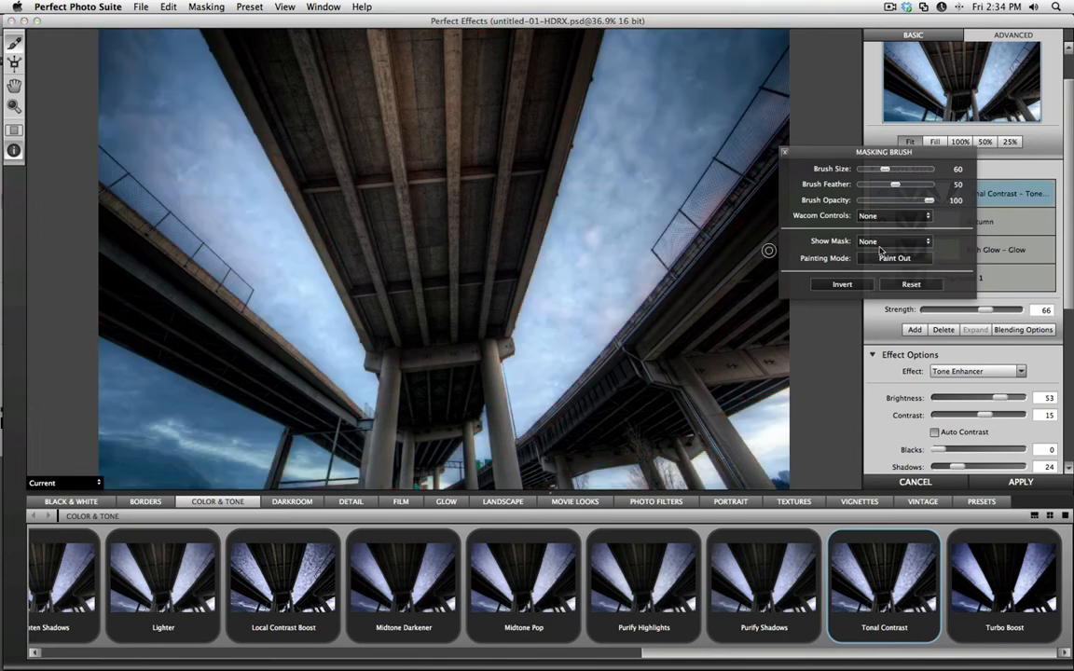
pyautogui.click(785, 153)
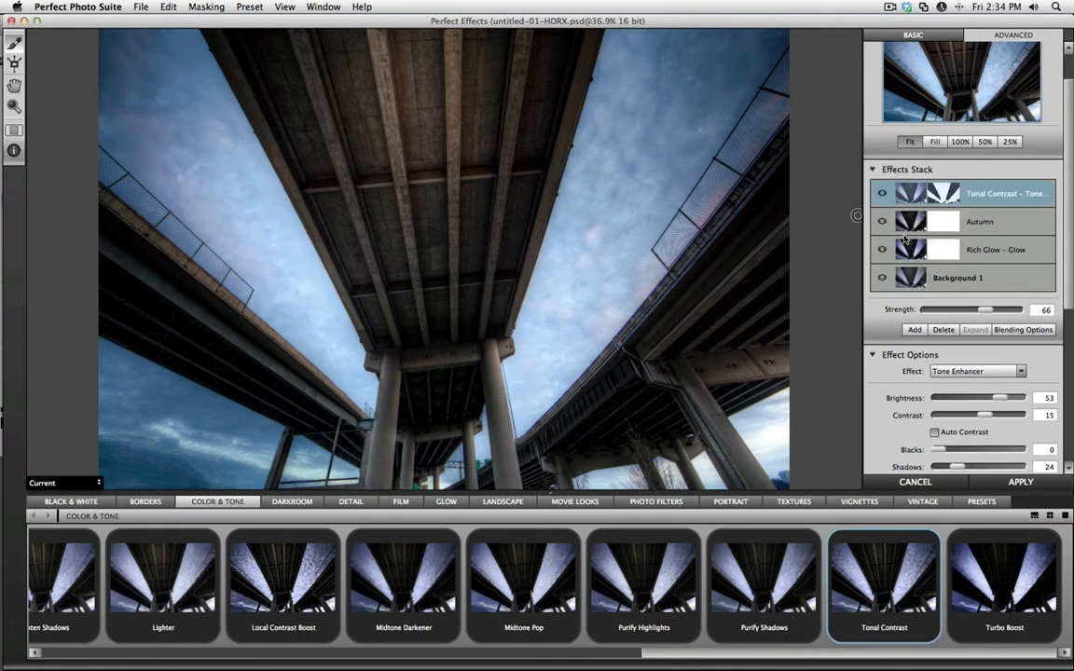
# Add a new effect layer with the Movie Looks preset Lord of the Rings.
pyautogui.click(912, 329)
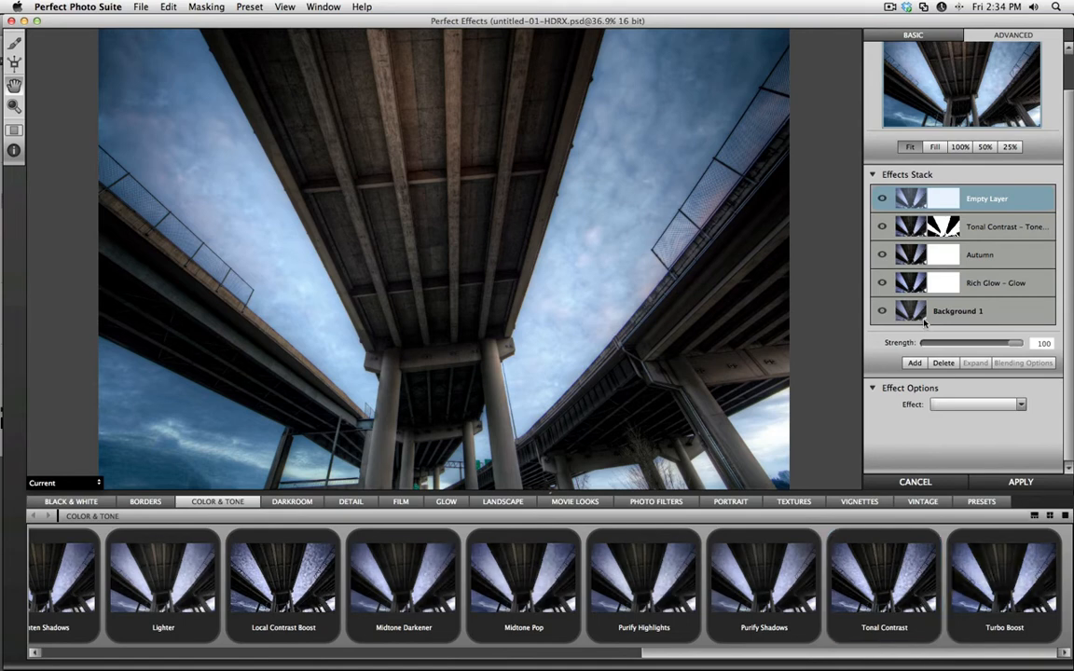
pyautogui.click(574, 502)
pyautogui.click(527, 602)
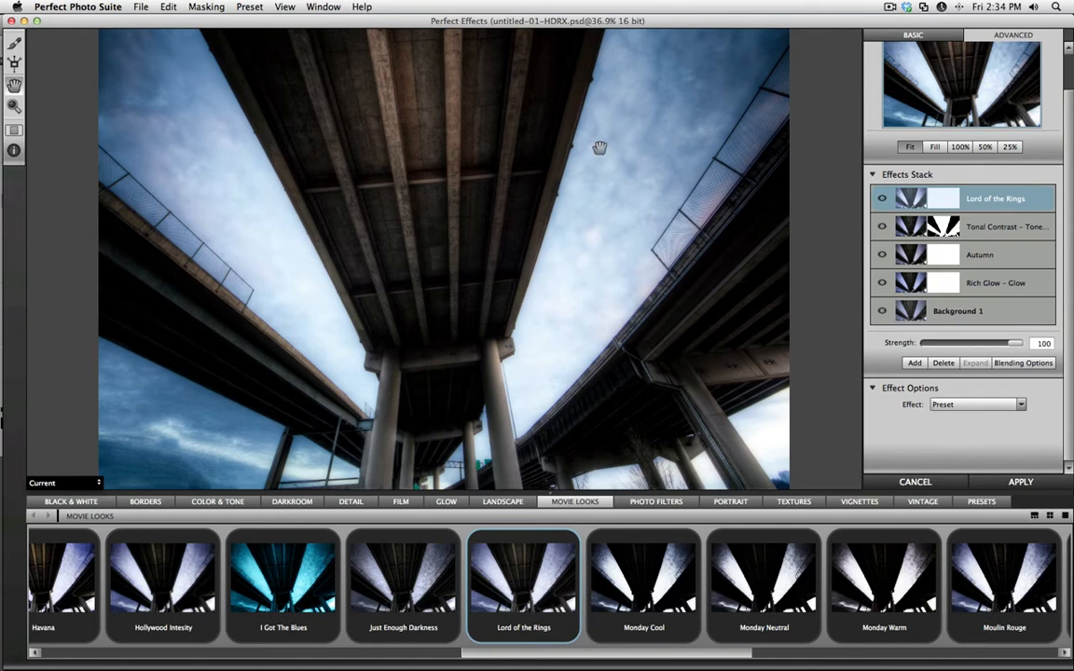
# Copy the Tonal Contrast layer's mask and paste it onto the Lord of the Rings layer.
pyautogui.click(1001, 232)
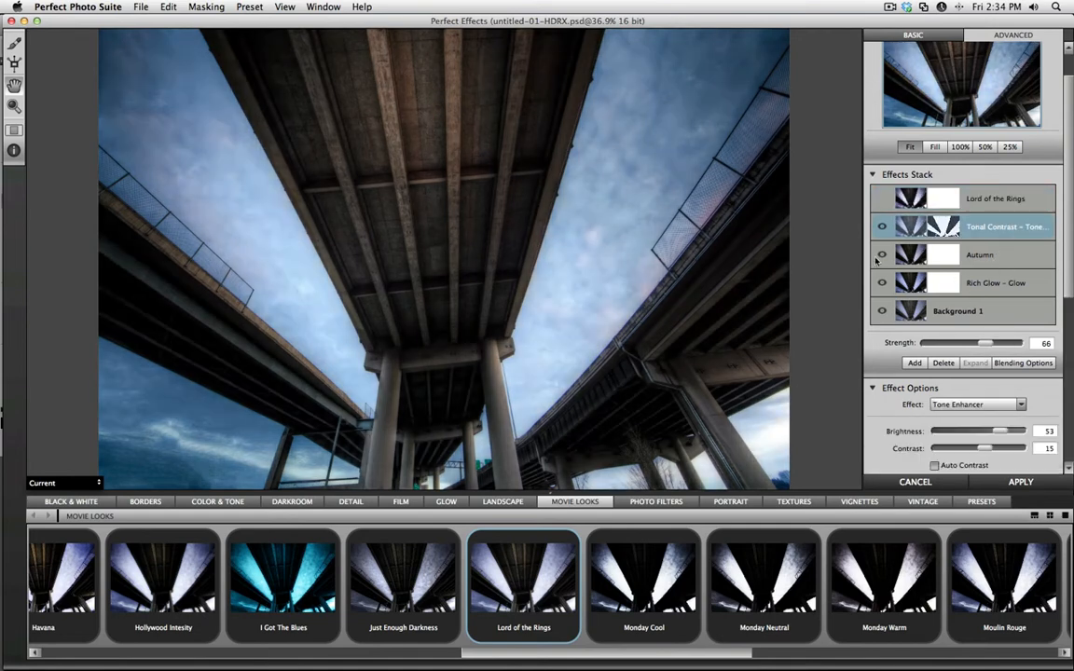
pyautogui.click(193, 6)
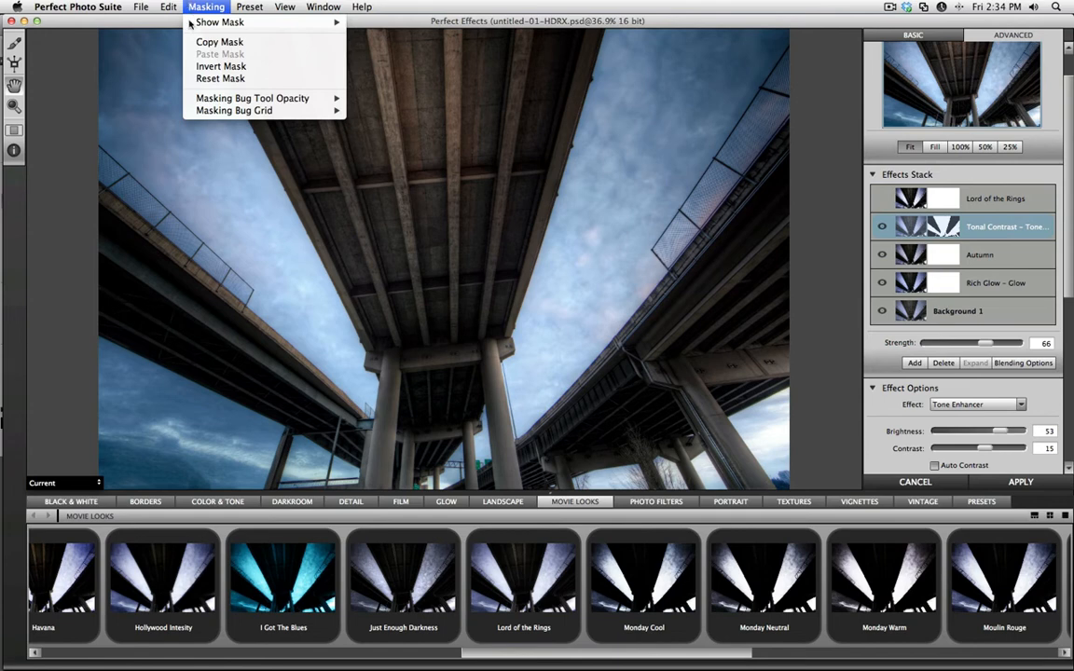
pyautogui.click(191, 43)
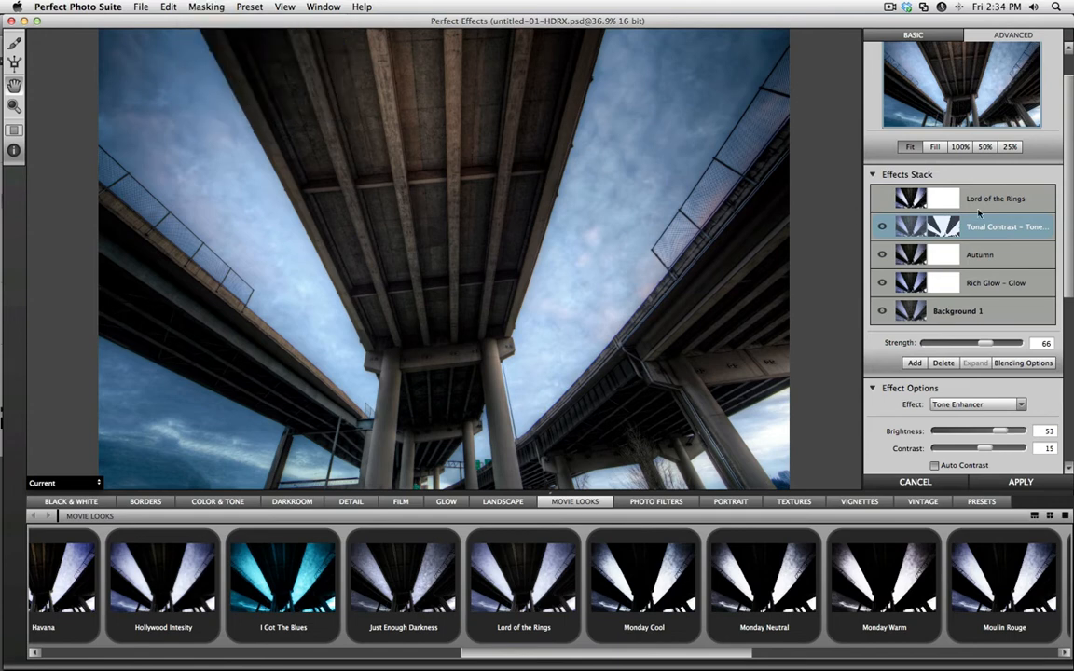
pyautogui.click(893, 191)
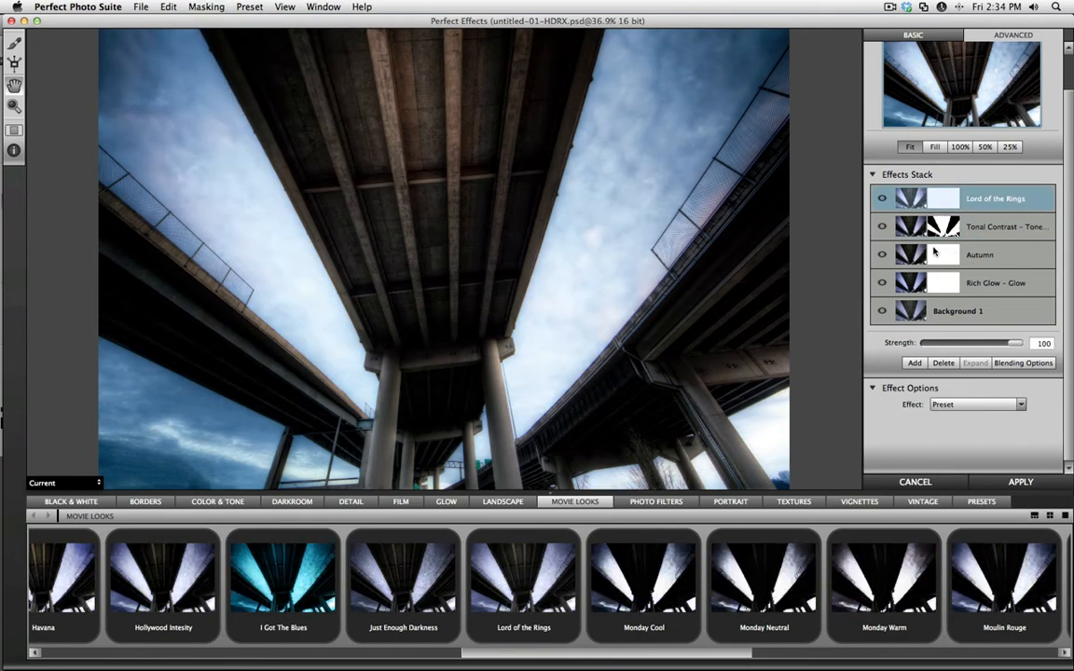
pyautogui.click(200, 7)
pyautogui.click(191, 55)
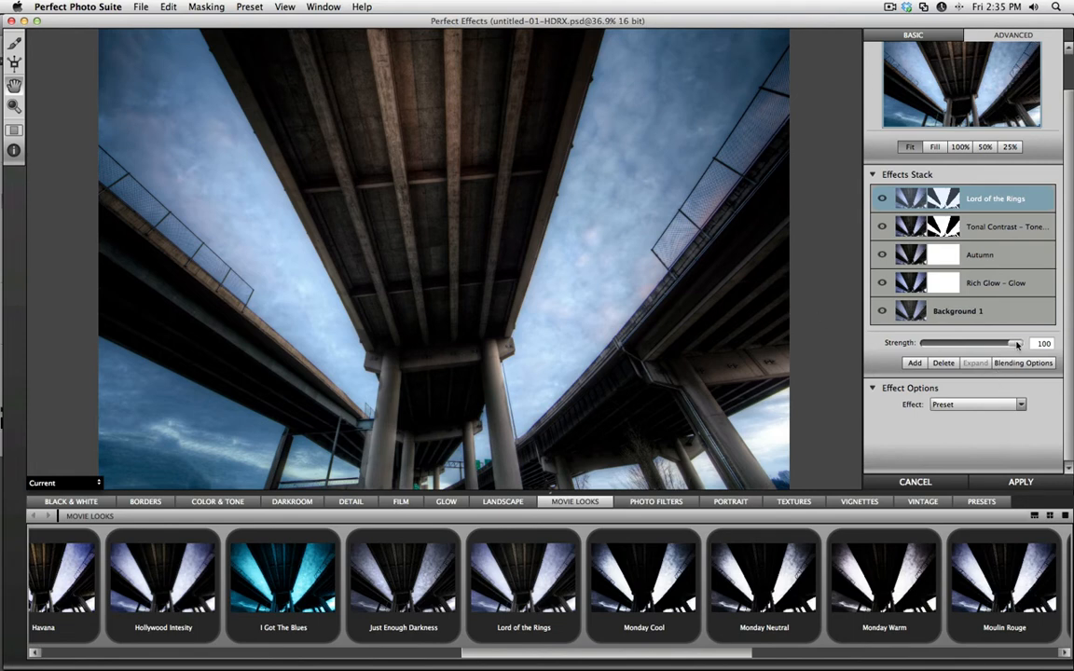
# Reduce the strength of the Lord of the Rings layer to about a third.
pyautogui.moveTo(1018, 345); pyautogui.dragTo(859, 359)
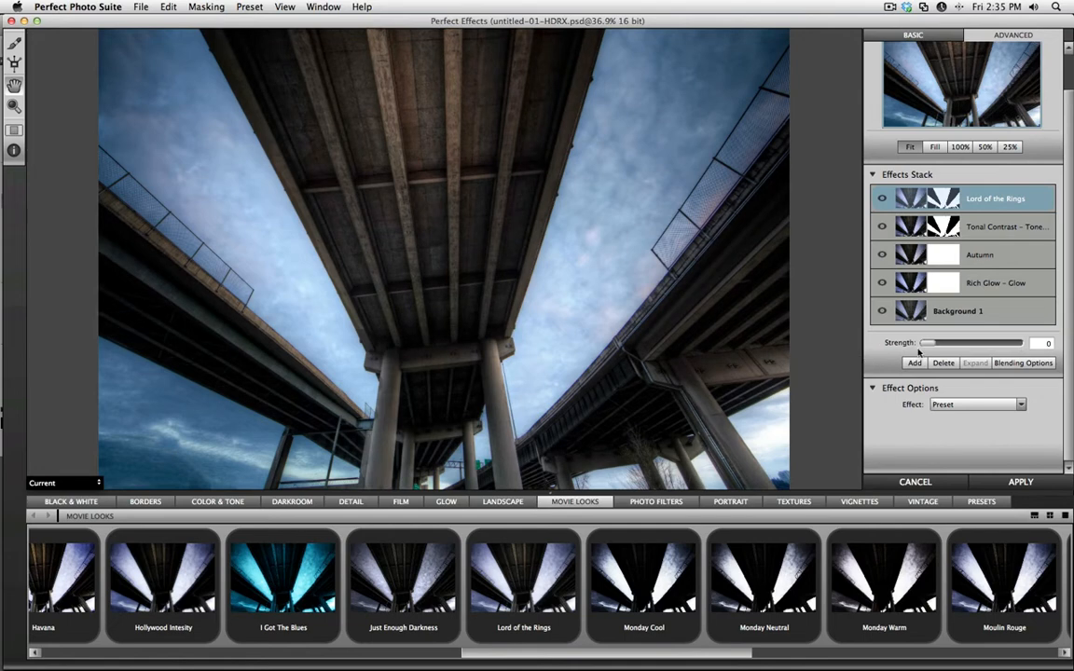
pyautogui.moveTo(921, 345); pyautogui.dragTo(955, 345)
# Add a new effect layer on top of the stack with the Landscape preset Vechio.
pyautogui.click(915, 363)
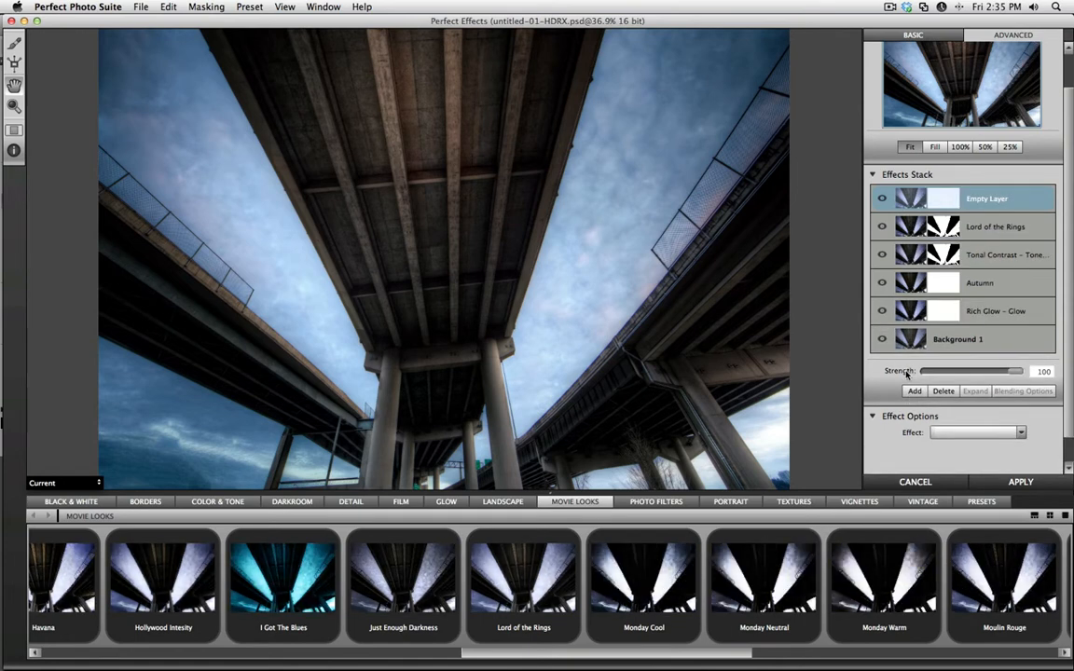
pyautogui.click(522, 504)
pyautogui.moveTo(761, 646); pyautogui.dragTo(911, 650)
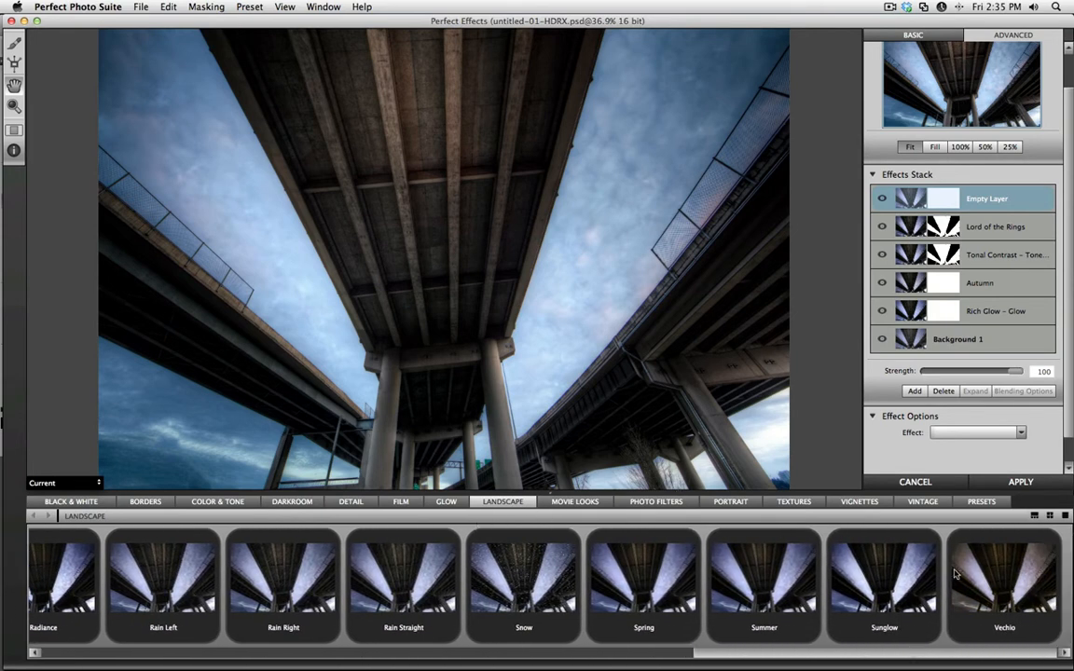
pyautogui.click(987, 570)
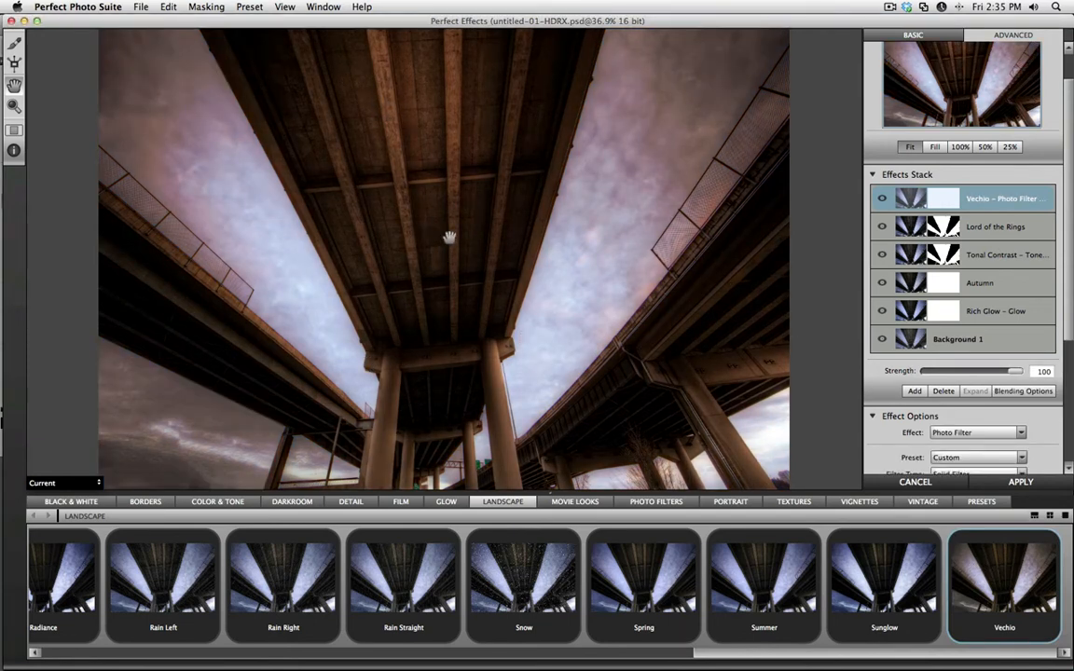
# Paste the copied bridge mask onto the Vechio layer and set the layer's strength to 31.
pyautogui.click(203, 6)
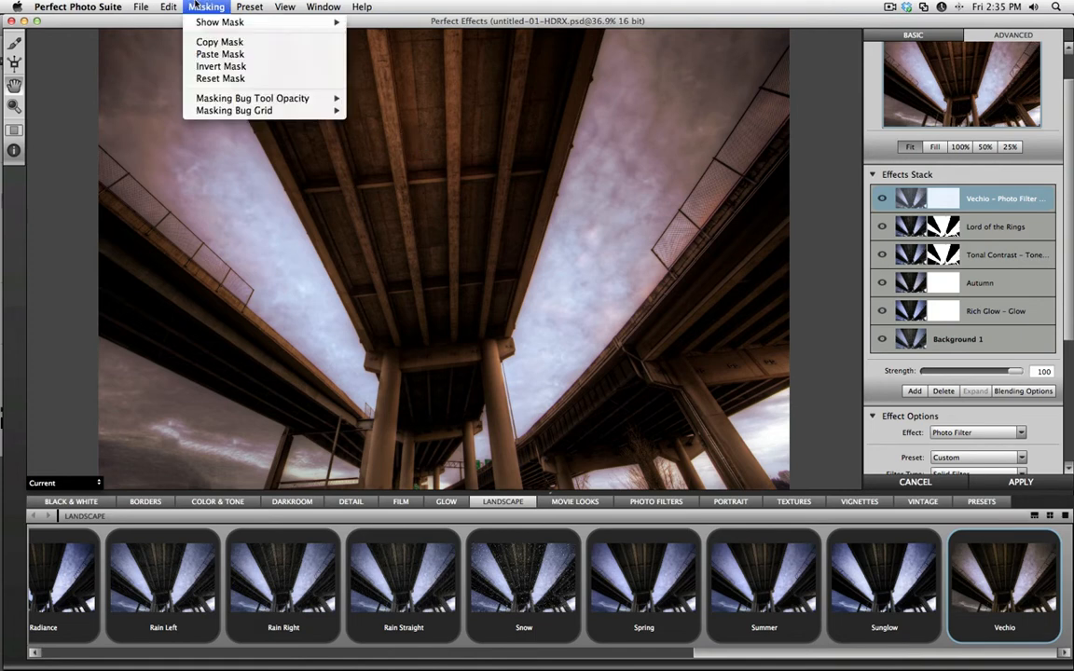
pyautogui.click(220, 54)
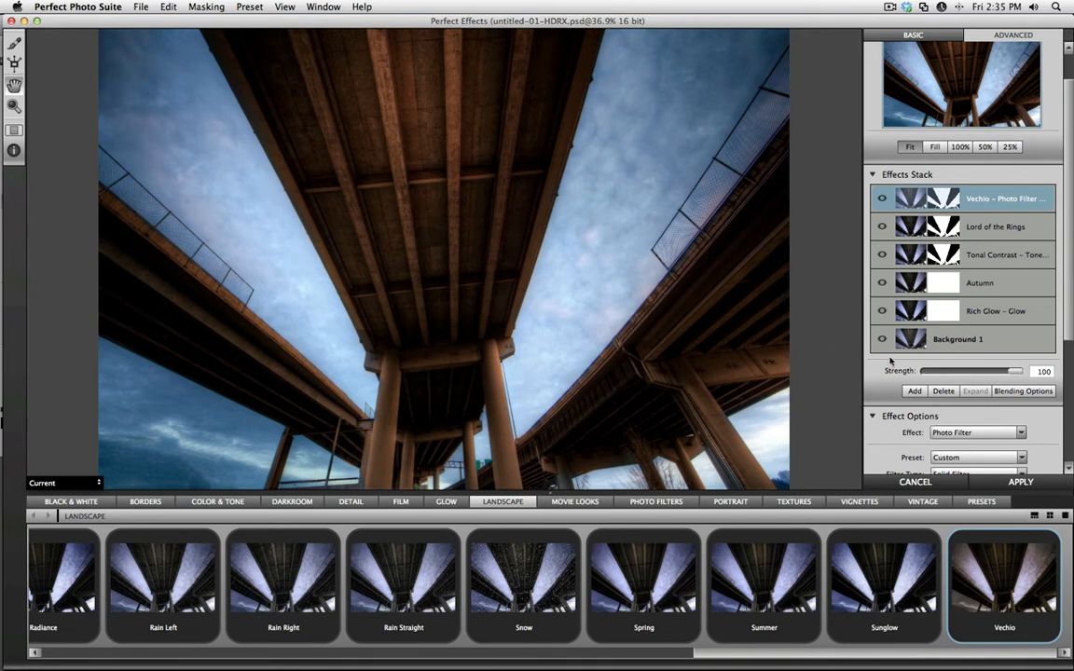
pyautogui.moveTo(1010, 373); pyautogui.dragTo(954, 373)
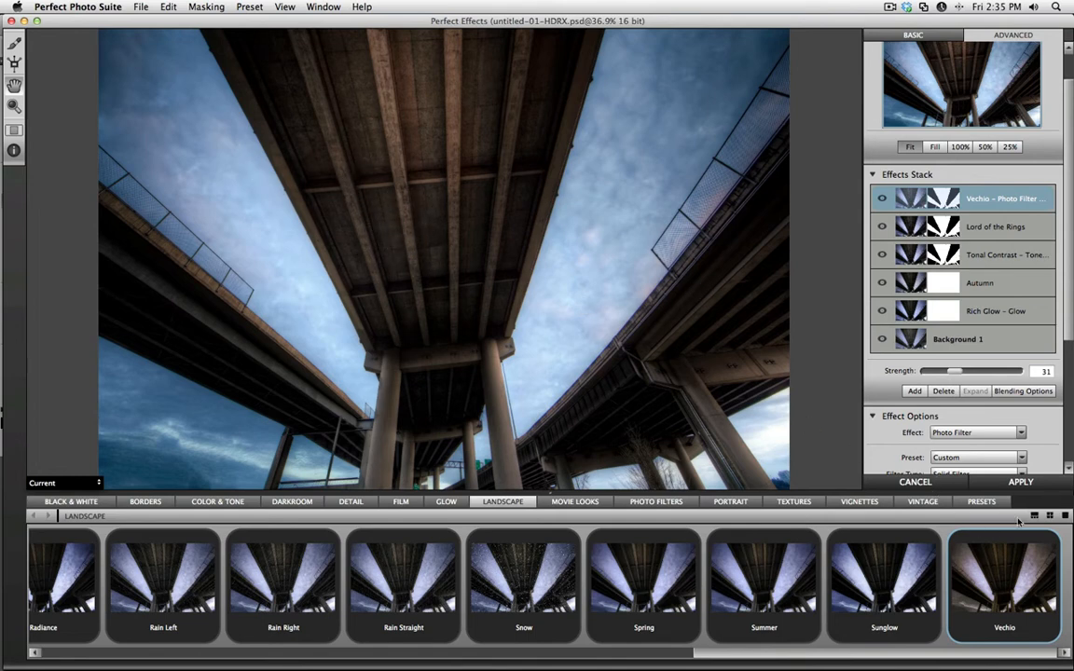
# Collapse the preset library to enlarge the preview and compare the stylized image with the original.
pyautogui.click(1050, 516)
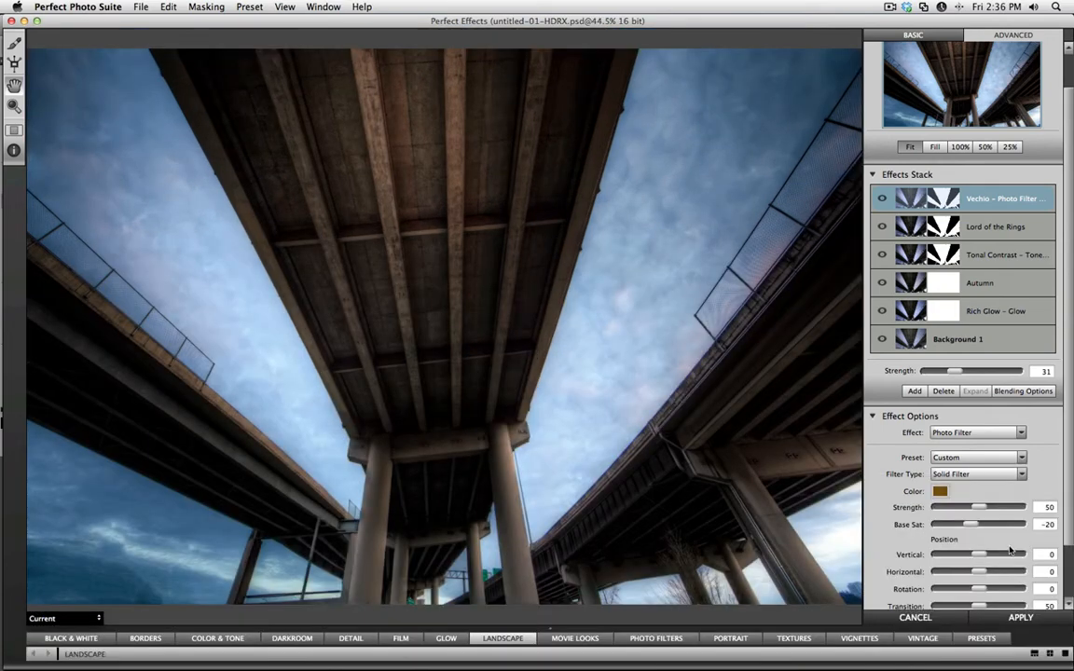
pyautogui.press('\\')
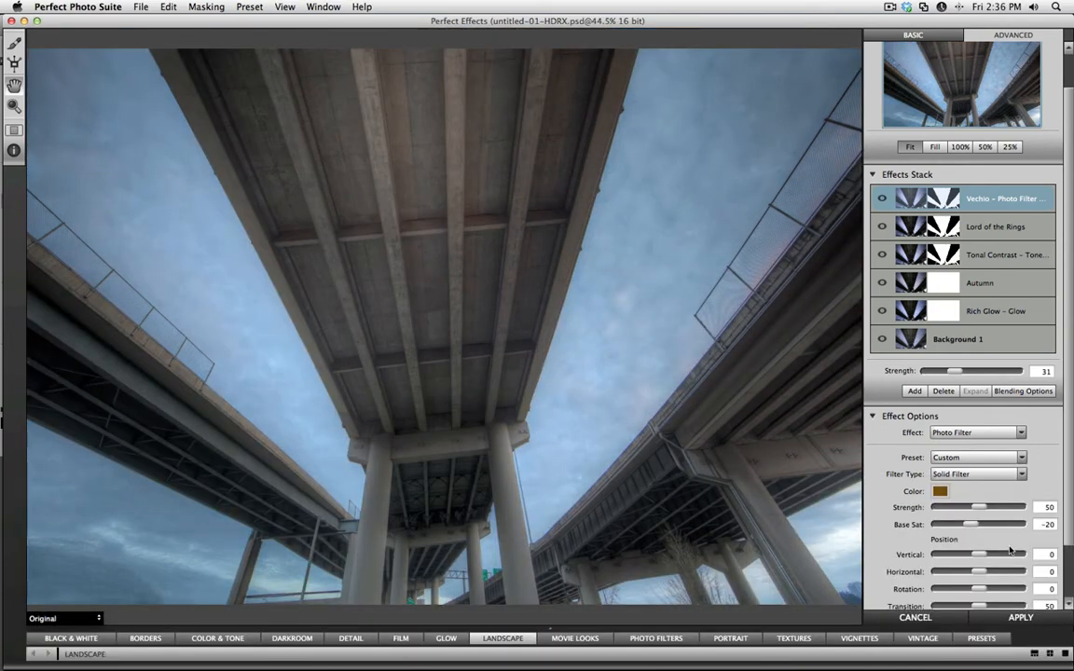
pyautogui.press('\\')
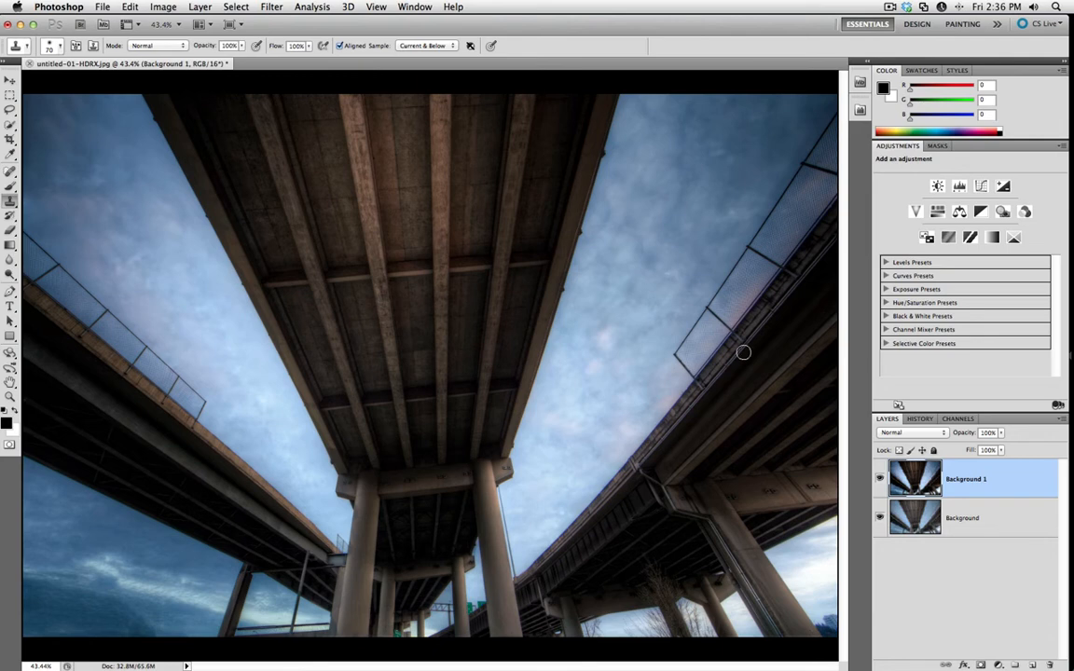
# Launch FocalPoint 2 from Photoshop and move the FocusBug up onto the upper part of the central bridge deck.
pyautogui.click(860, 109)
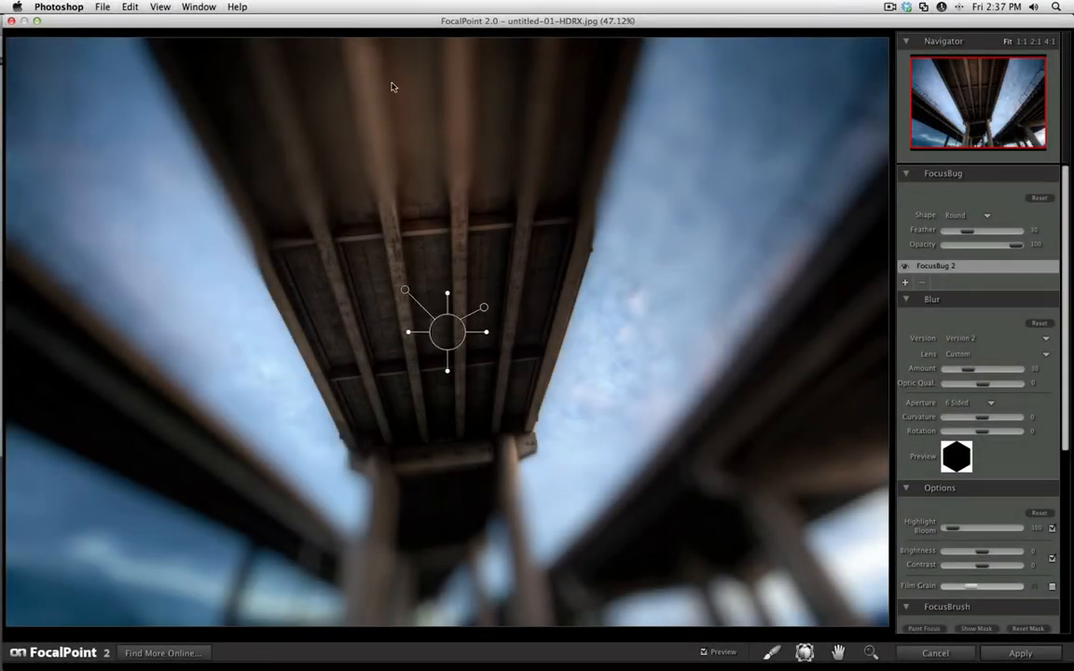
pyautogui.moveTo(392, 293); pyautogui.dragTo(370, 122)
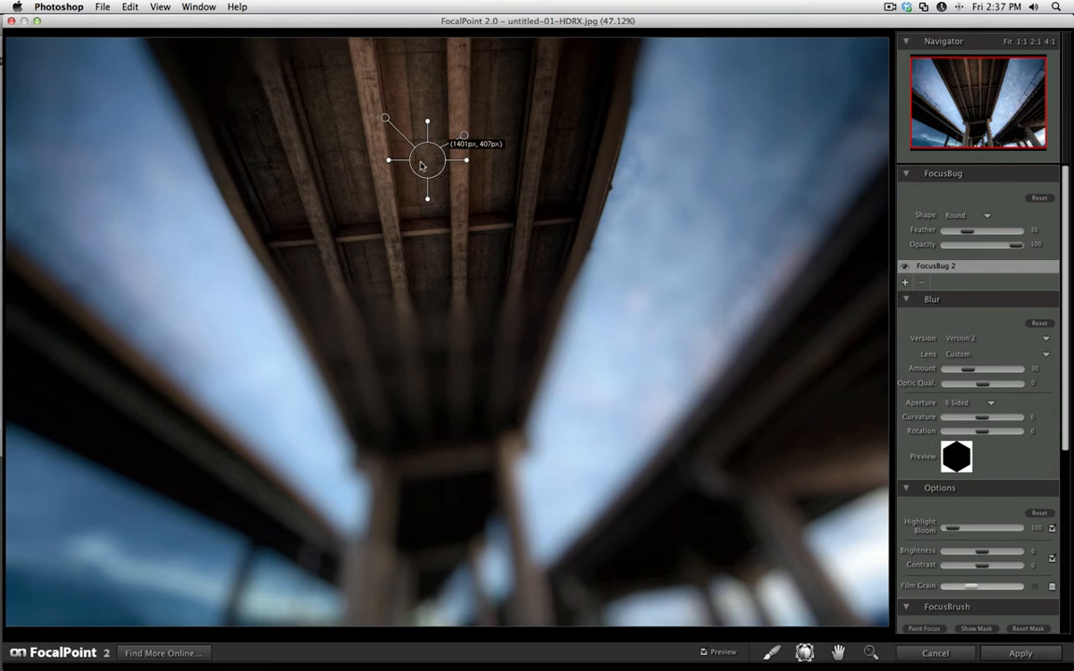
pyautogui.moveTo(427, 168); pyautogui.dragTo(394, 168)
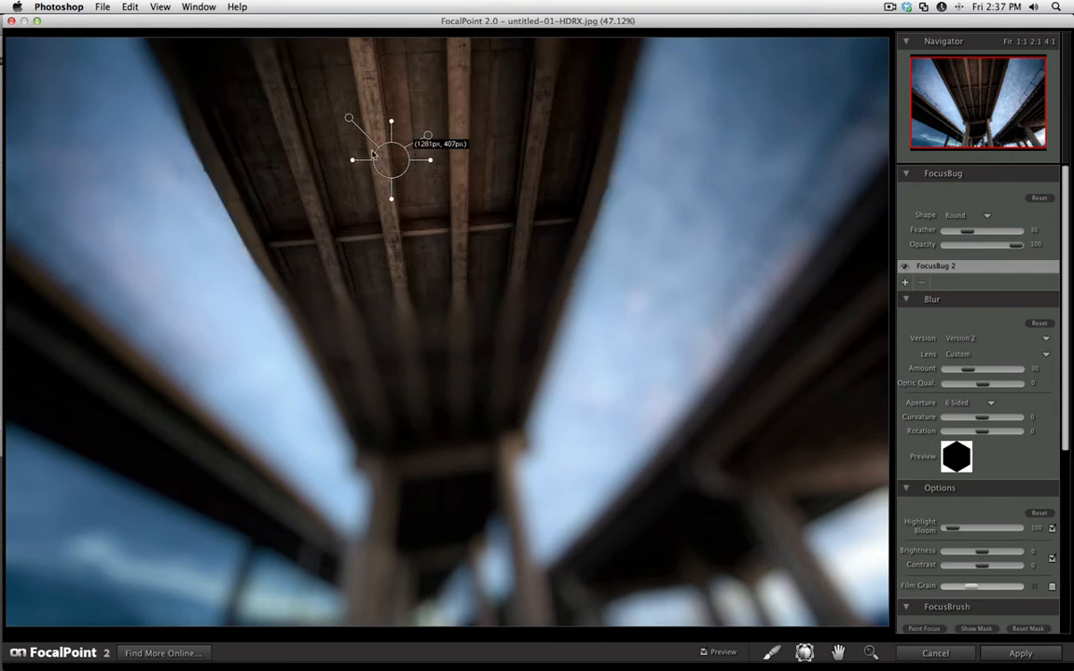
# Try the Planar shape for the FocusBug with a slight reposition, and switch back to the Round shape.
pyautogui.click(951, 216)
pyautogui.click(952, 226)
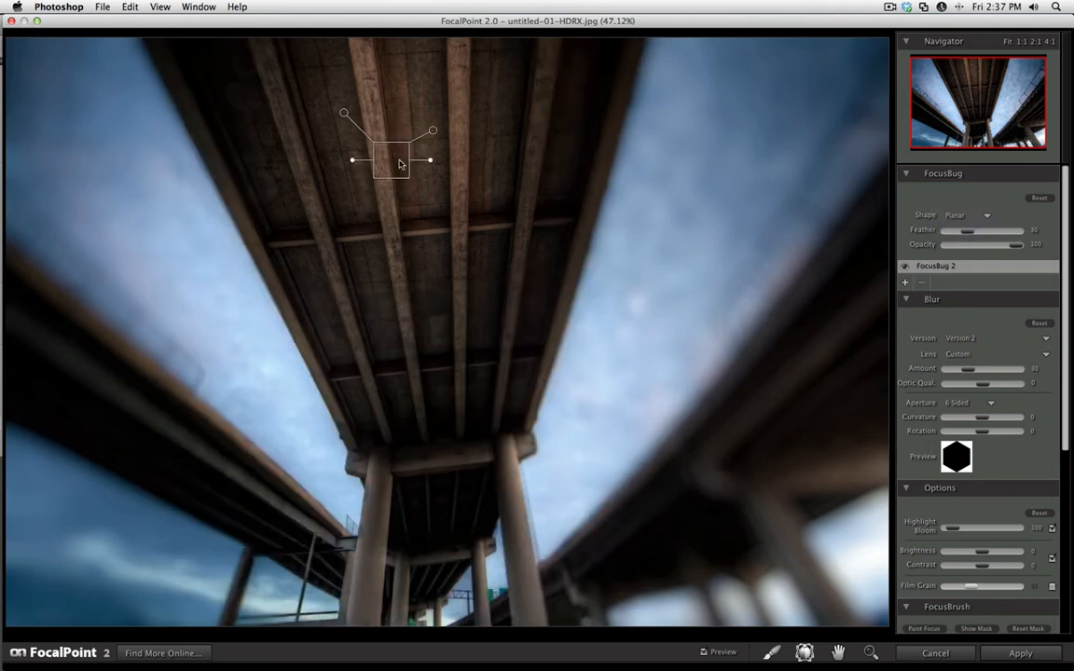
pyautogui.moveTo(398, 168); pyautogui.dragTo(419, 174)
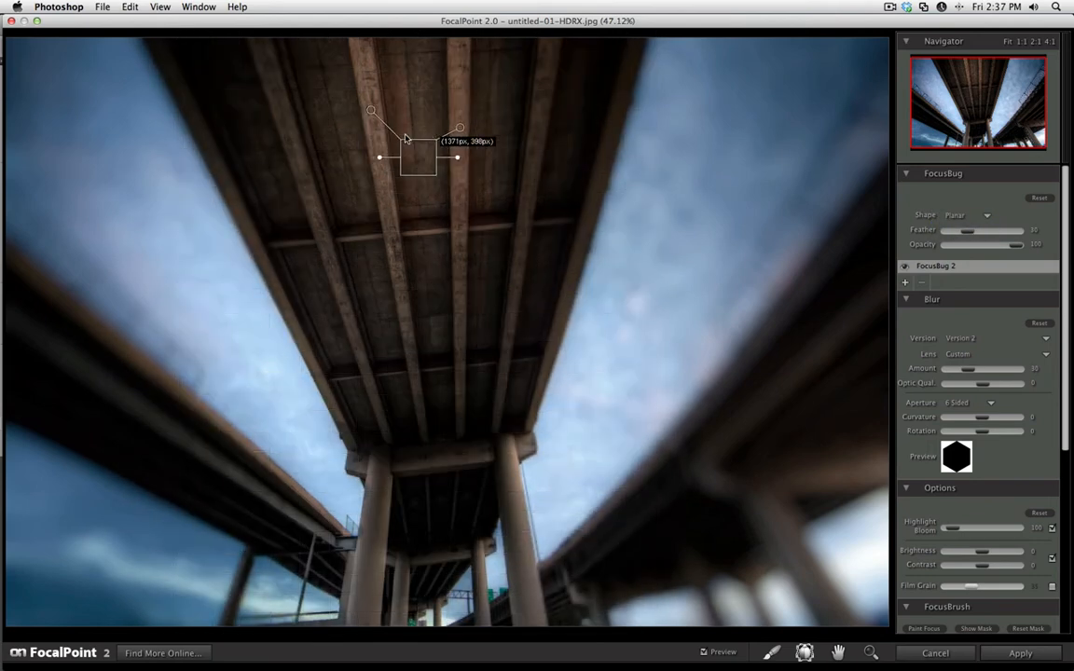
pyautogui.click(955, 215)
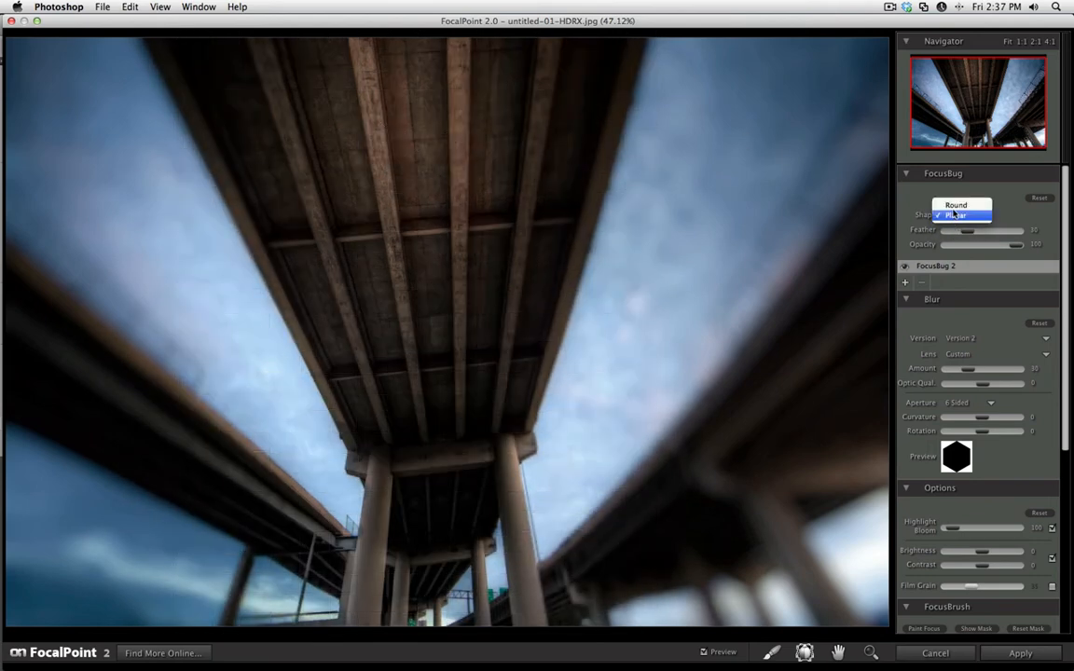
pyautogui.click(956, 204)
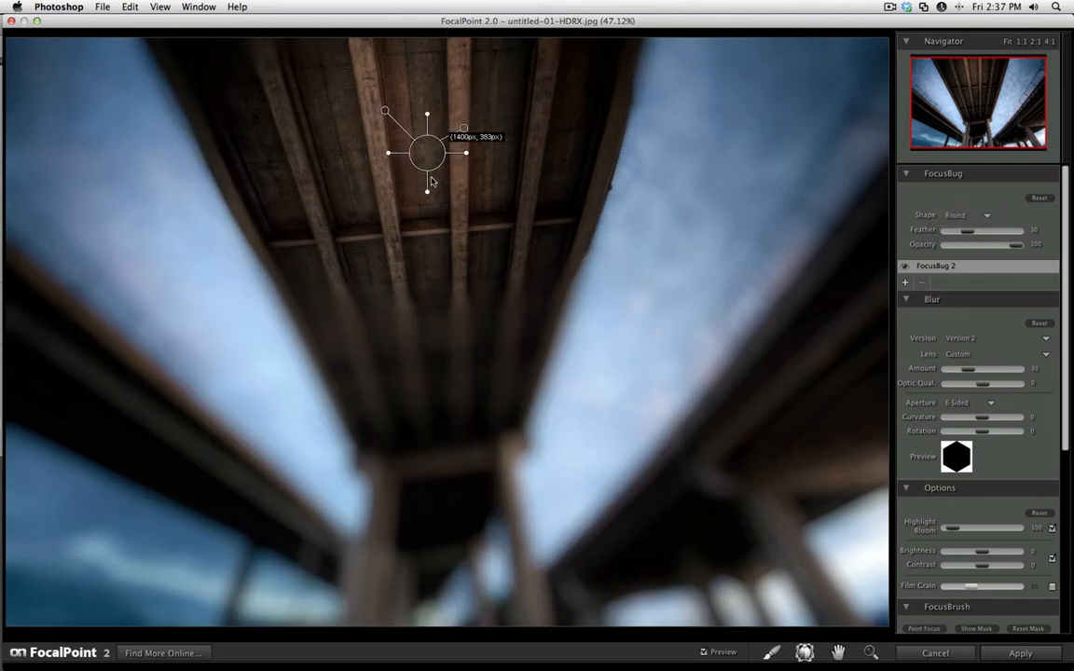
# Stretch and tilt the round FocusBug to about 2157 px wide and 2644 px high, and shift it to follow the central bridge deck.
pyautogui.moveTo(428, 191); pyautogui.dragTo(435, 220)
pyautogui.moveTo(466, 149); pyautogui.dragTo(474, 147)
pyautogui.moveTo(417, 89); pyautogui.dragTo(414, 86)
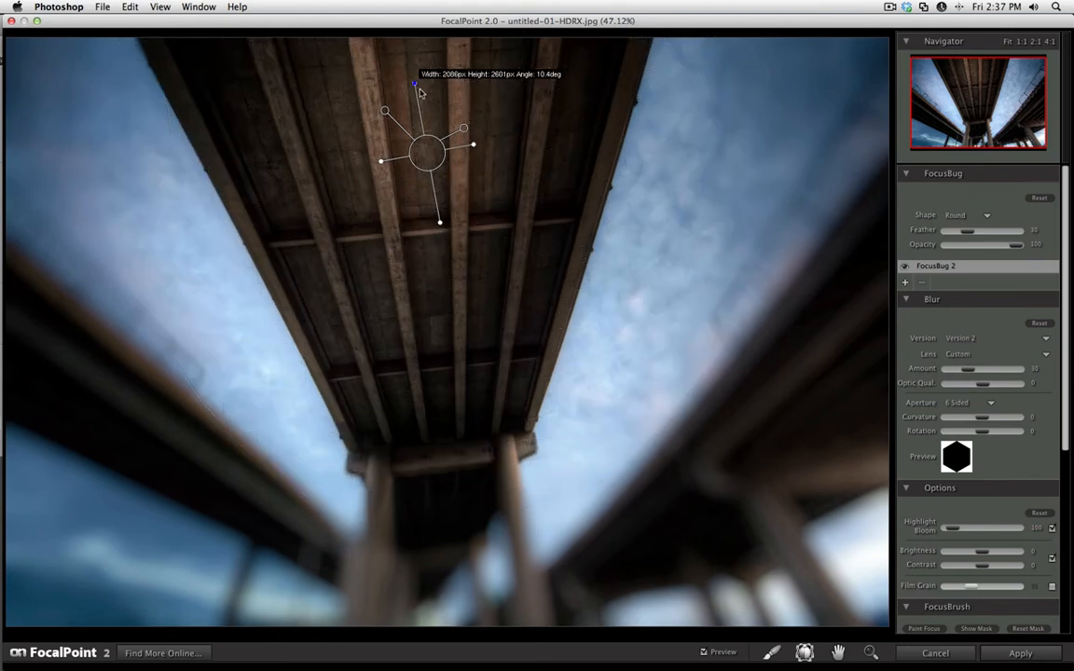
pyautogui.moveTo(438, 165); pyautogui.dragTo(376, 113)
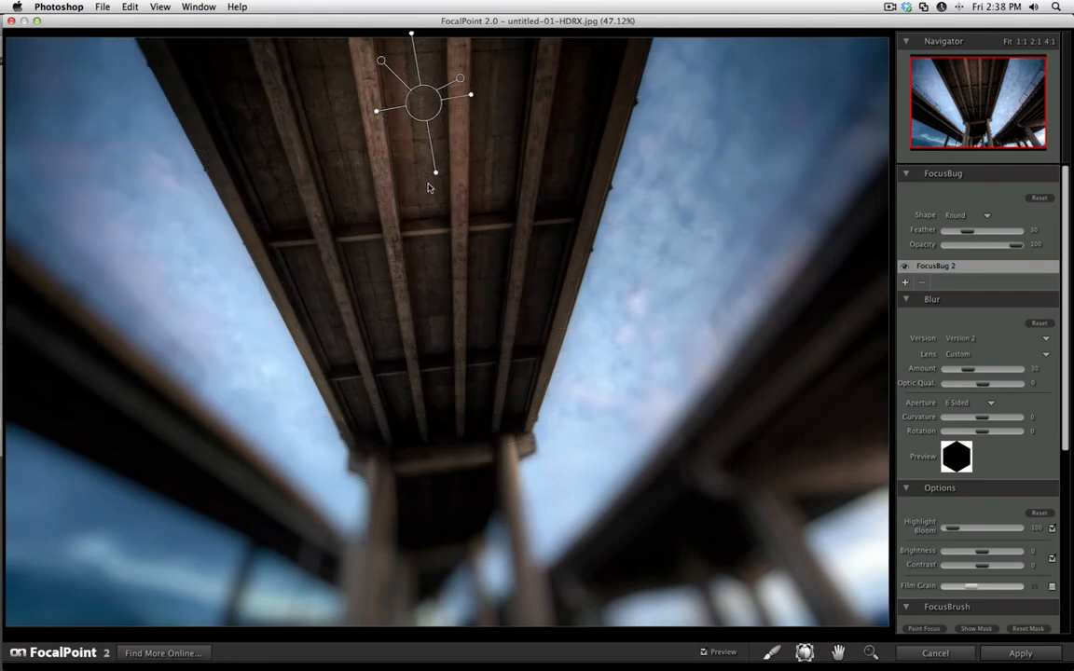
pyautogui.moveTo(435, 172); pyautogui.dragTo(436, 183)
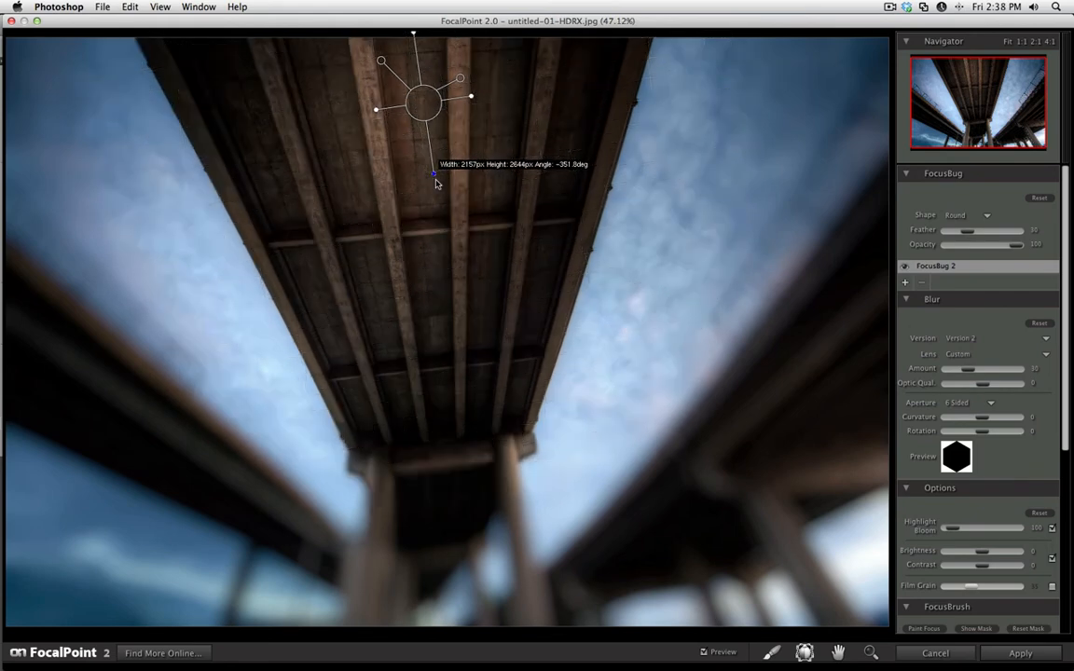
pyautogui.moveTo(428, 105); pyautogui.dragTo(421, 110)
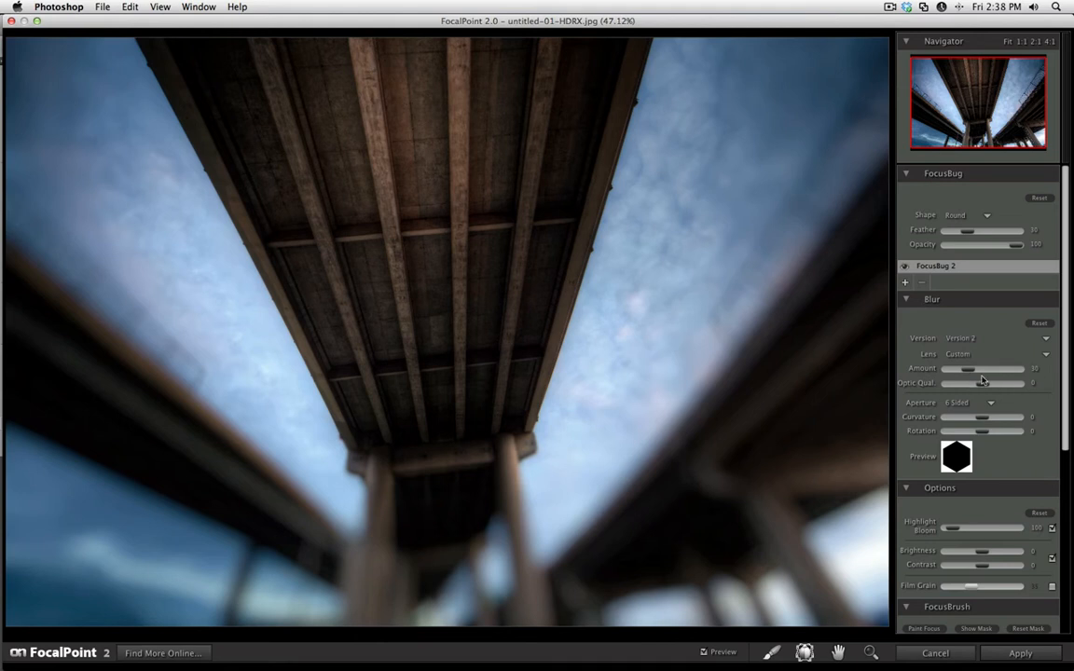
# Set the blur amount to 4 and increase the FocusBug's feather.
pyautogui.moveTo(957, 372); pyautogui.dragTo(955, 372)
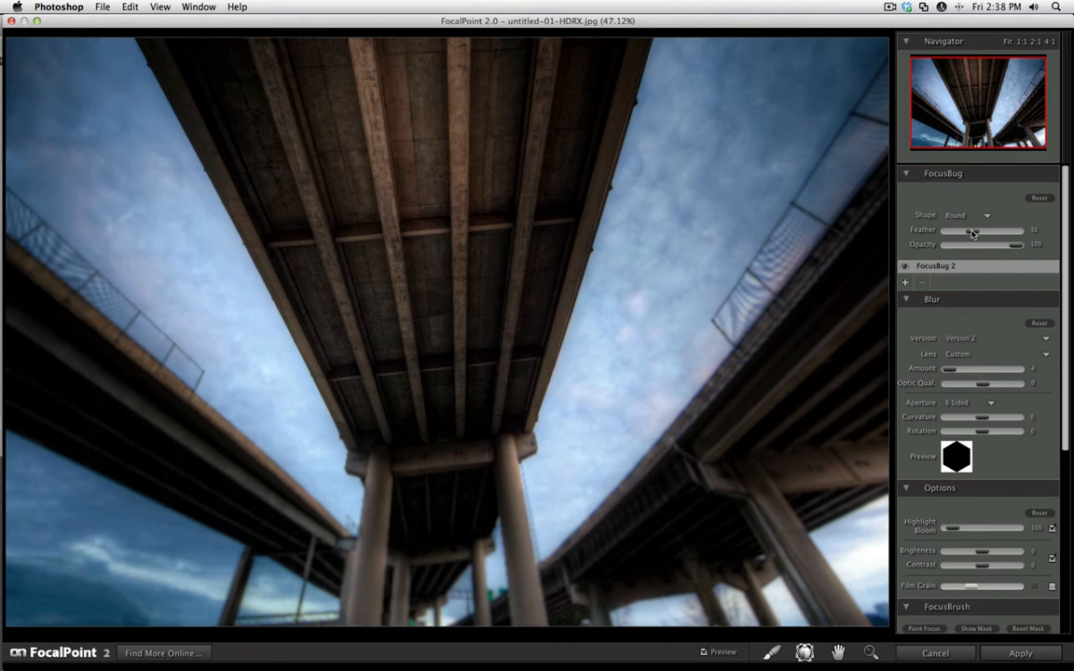
pyautogui.moveTo(968, 231); pyautogui.dragTo(980, 235)
# Display the focus mask to examine its coverage, and hide it again.
pyautogui.scroll(-3, 1032, 512)
pyautogui.scroll(-1, 1031, 512)
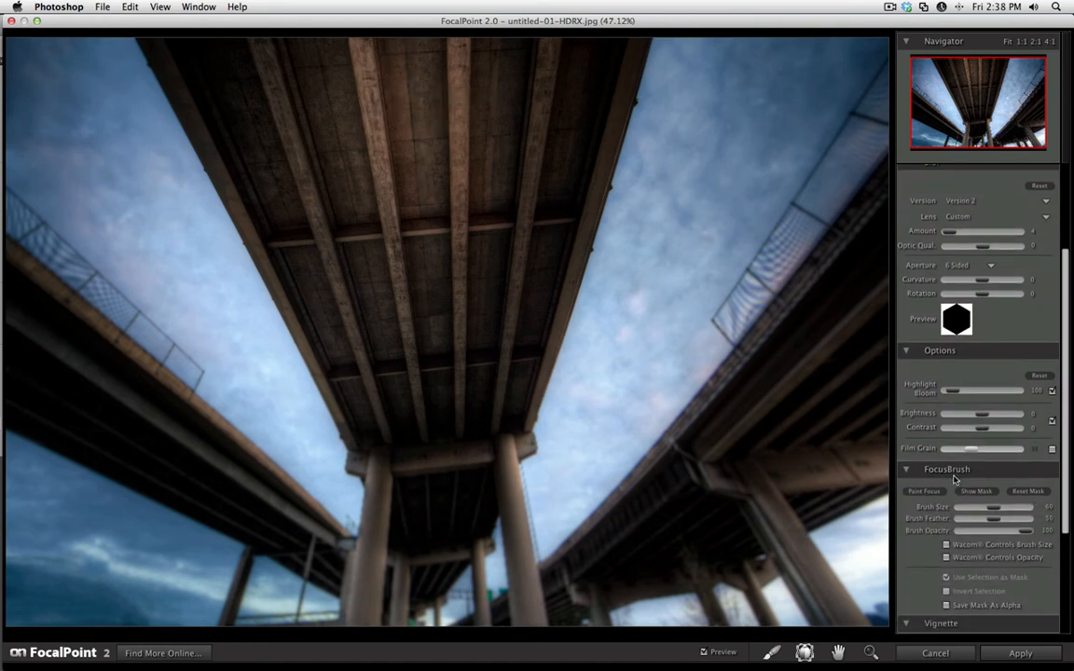
pyautogui.click(976, 491)
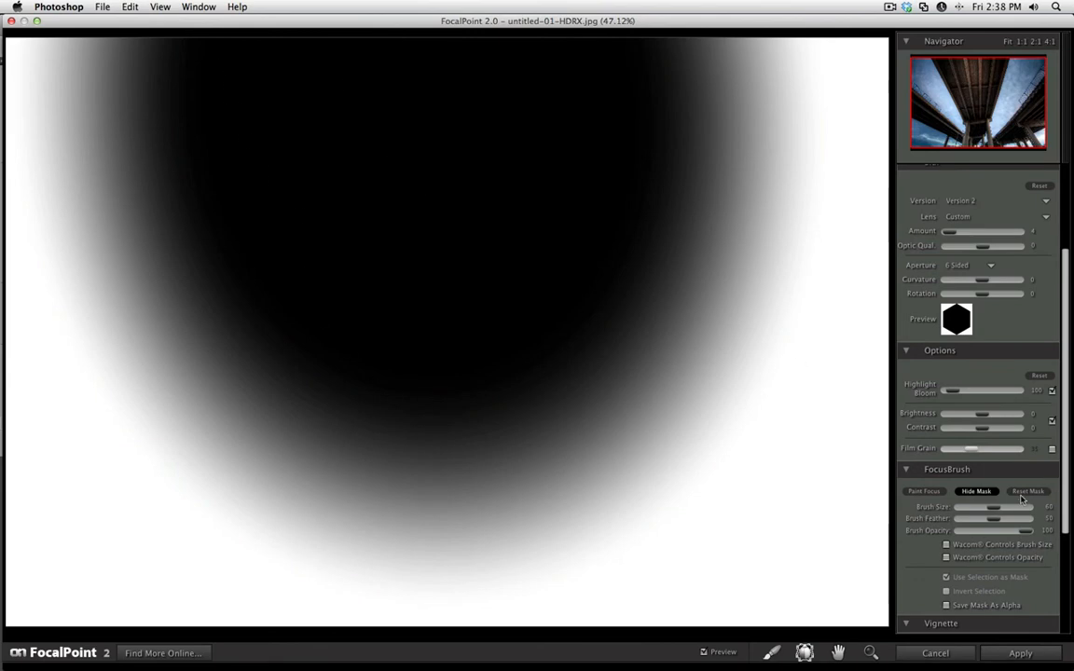
pyautogui.click(975, 493)
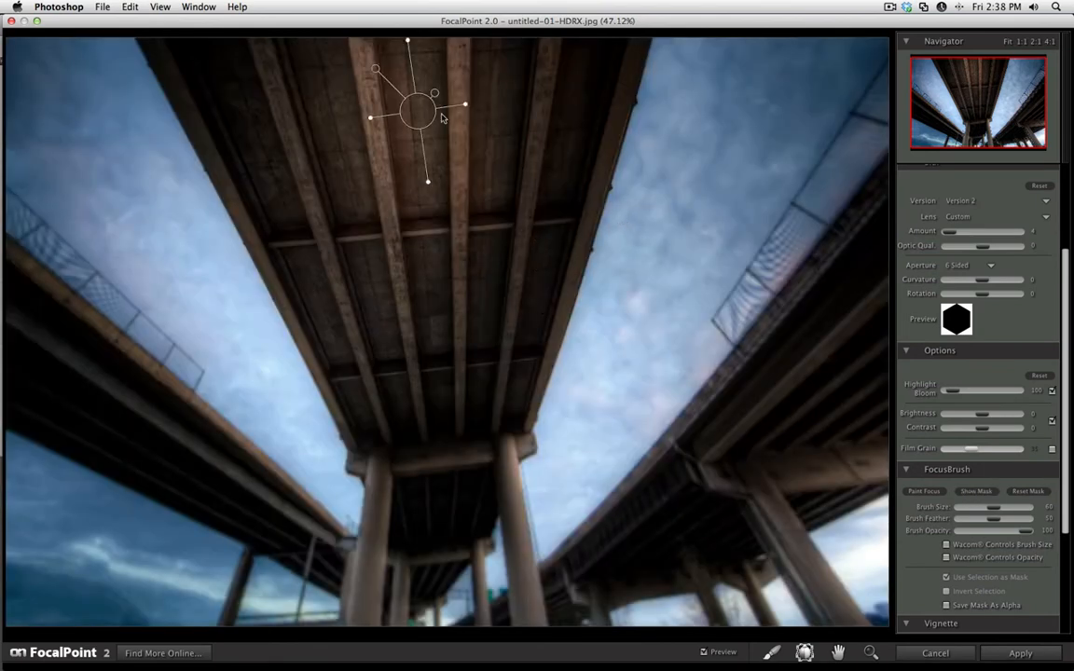
# Fine-tune the FocusBug's tilt and recenter it slightly lower on the central bridge deck.
pyautogui.moveTo(443, 118)
pyautogui.mouseDown()
pyautogui.moveTo(431, 119)
pyautogui.moveTo(441, 126)
pyautogui.mouseUp()
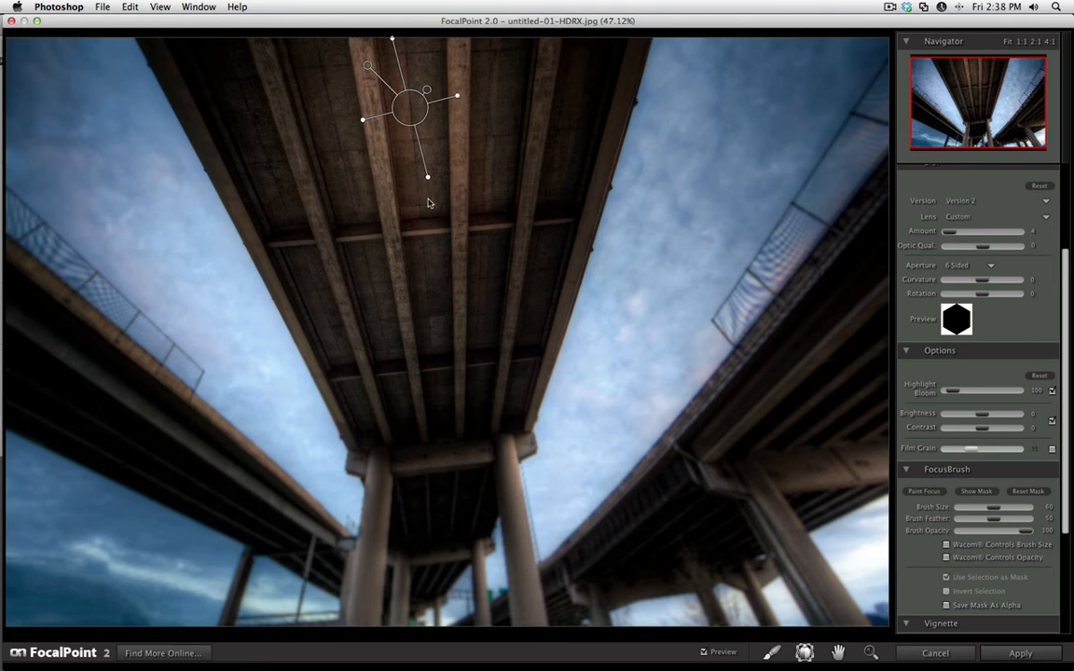
pyautogui.moveTo(427, 178); pyautogui.dragTo(422, 181)
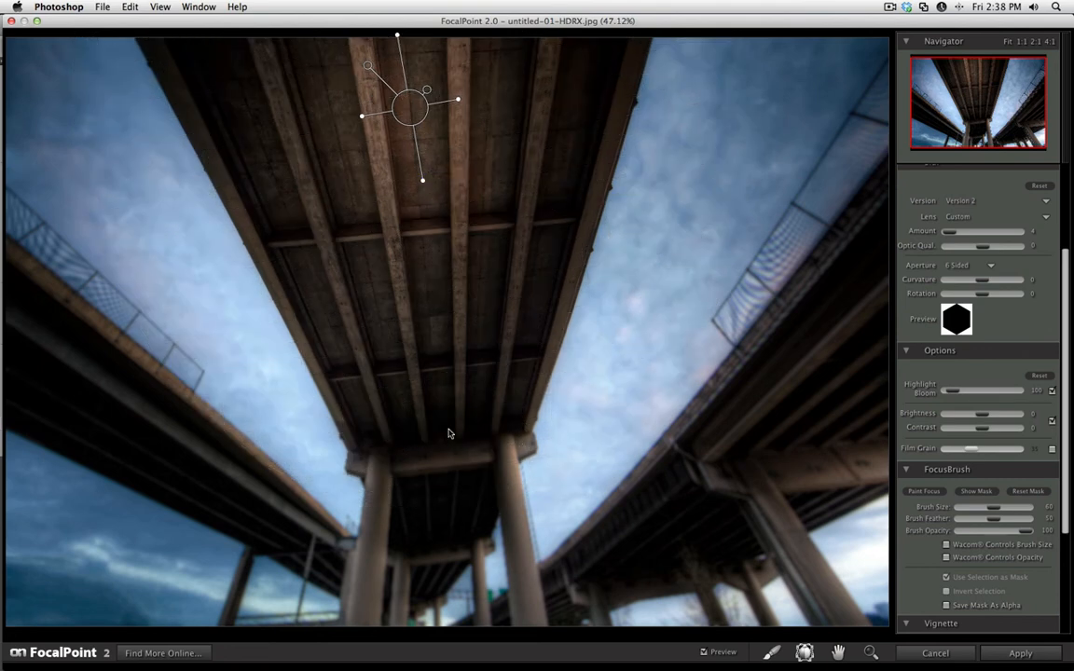
pyautogui.moveTo(413, 119); pyautogui.dragTo(425, 156)
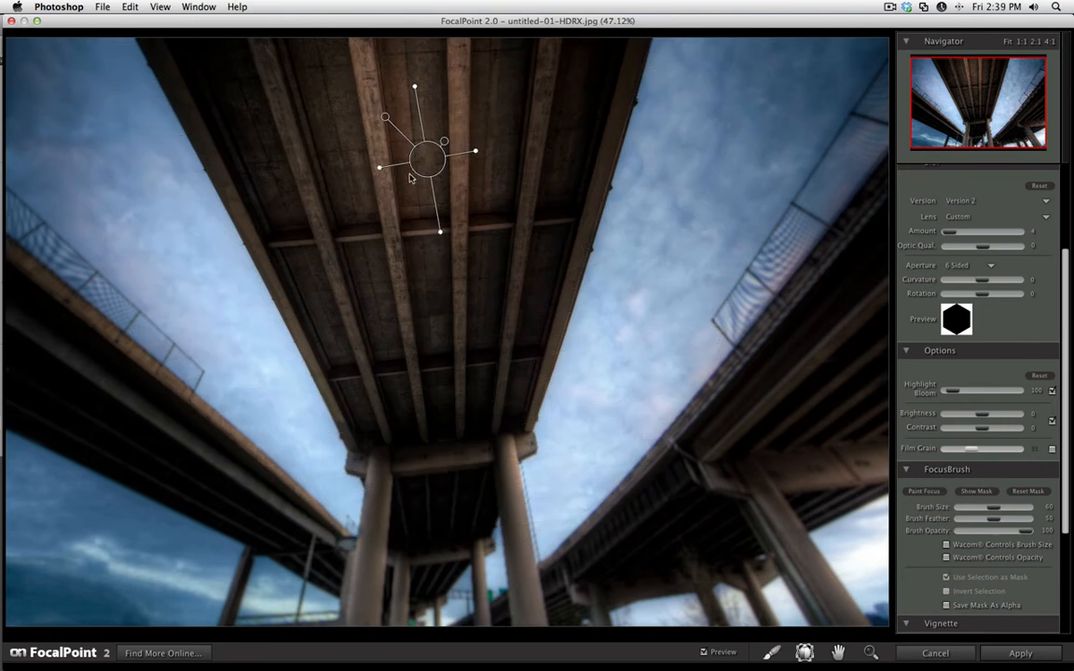
pyautogui.moveTo(423, 163); pyautogui.dragTo(428, 165)
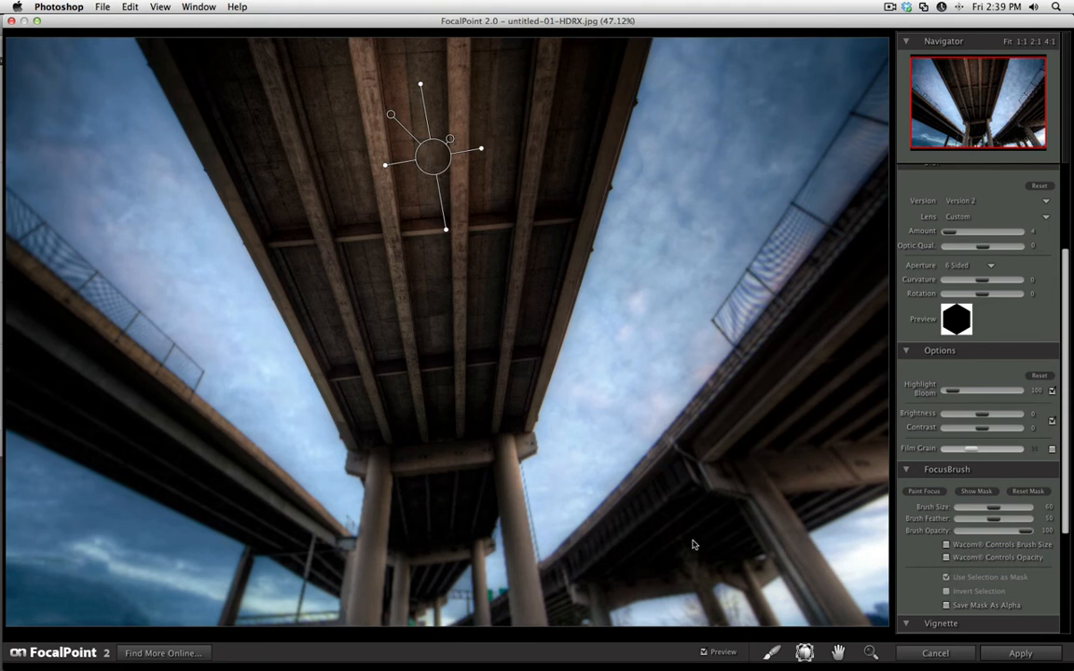
# Paint focus into the edges of the central bridge with the FocusBrush at size 60, checking the strokes in the mask view.
pyautogui.click(770, 652)
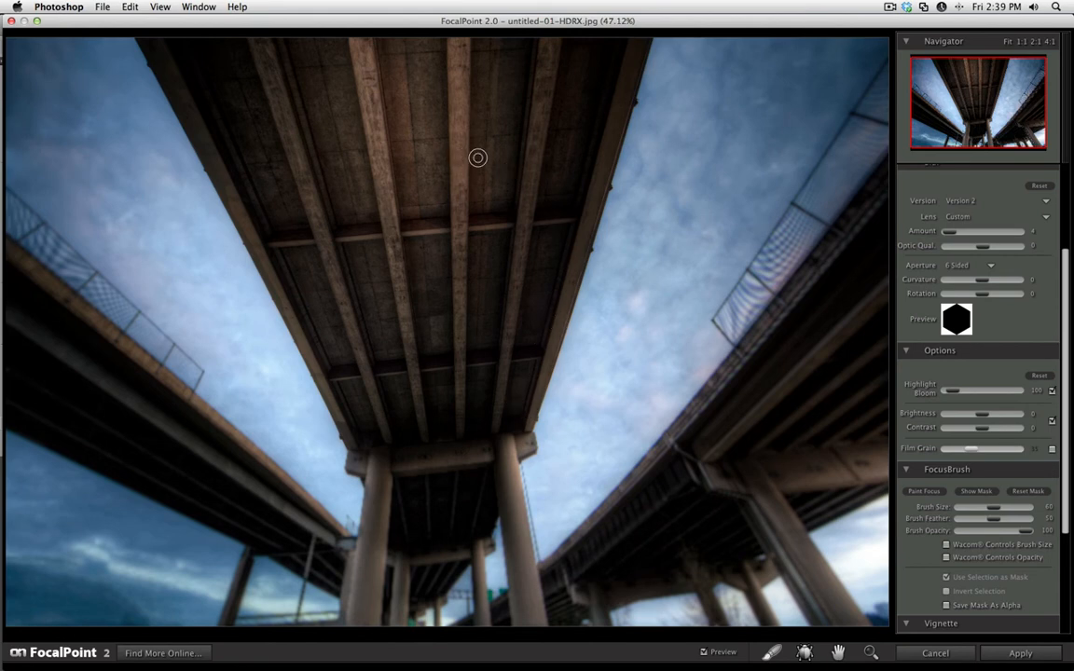
pyautogui.press('m')
pyautogui.press('m')
pyautogui.press('m')
pyautogui.press('m')
pyautogui.press('m')
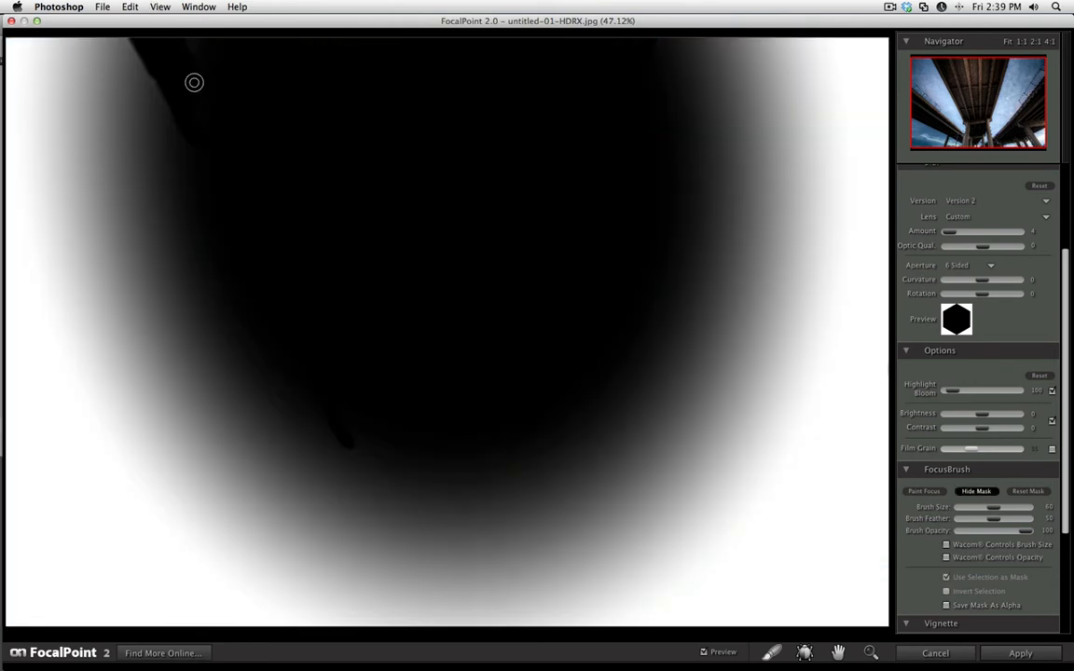
pyautogui.press('m')
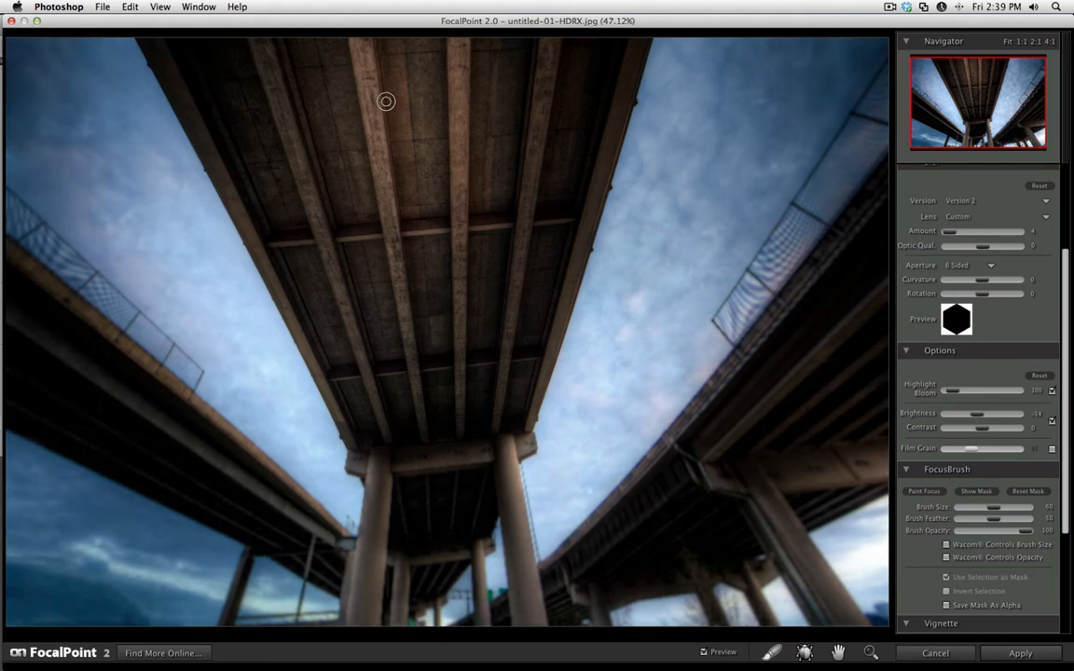
# Set the blurred area's brightness to -14 and fine-tune its contrast.
pyautogui.moveTo(973, 435); pyautogui.dragTo(979, 429)
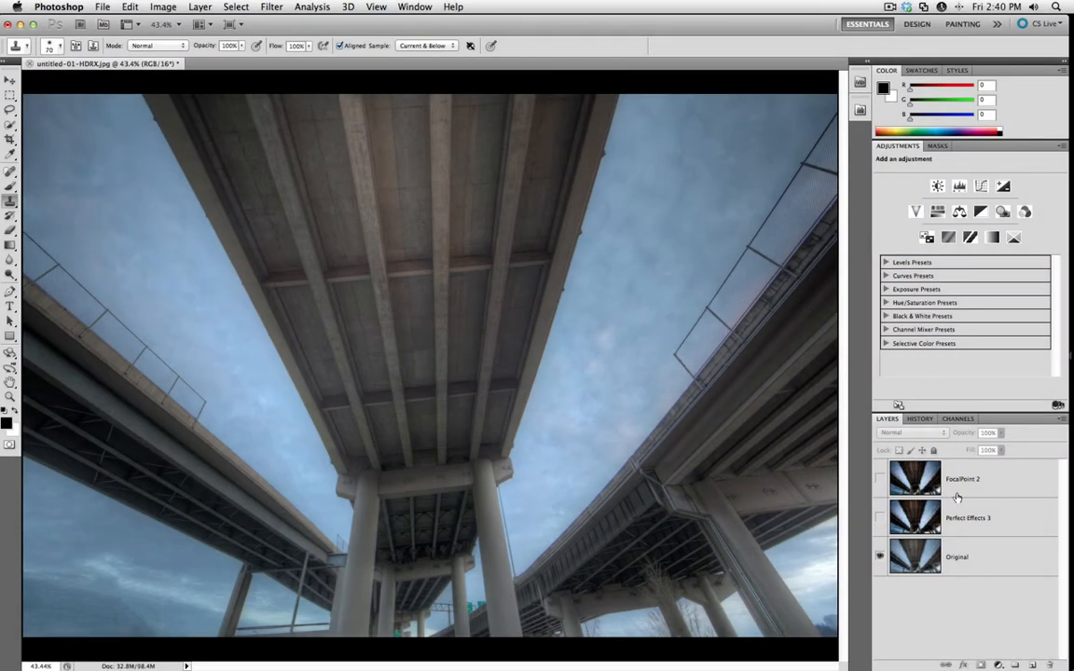
# Show the Perfect Effects 3 and FocalPoint 2 layers again one by one to compare each stage with the original.
pyautogui.click(879, 520)
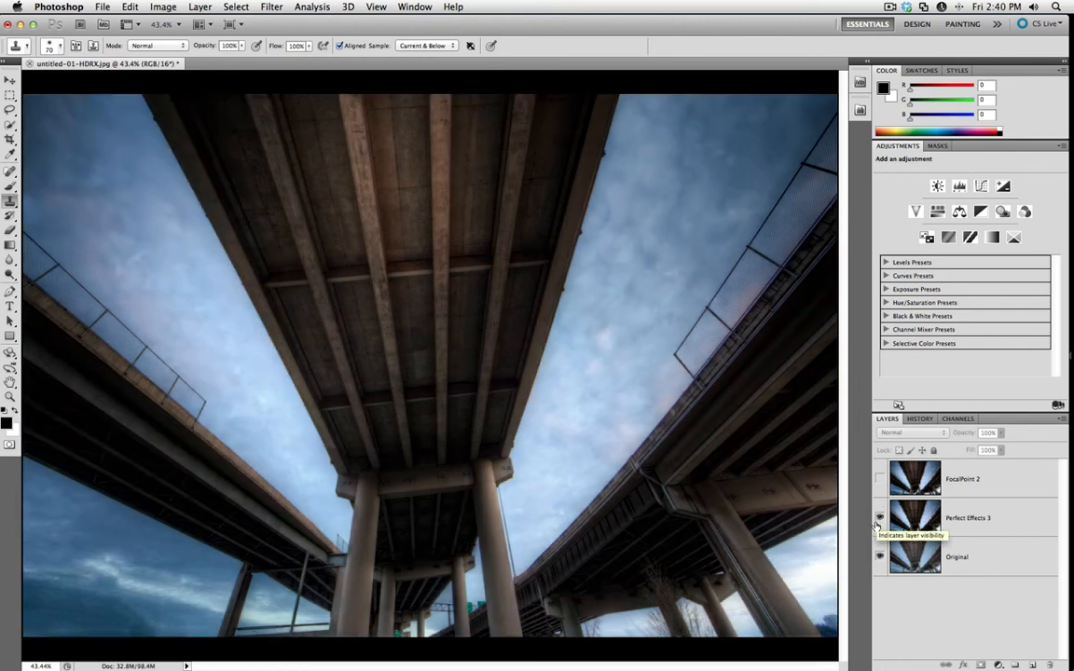
pyautogui.click(880, 480)
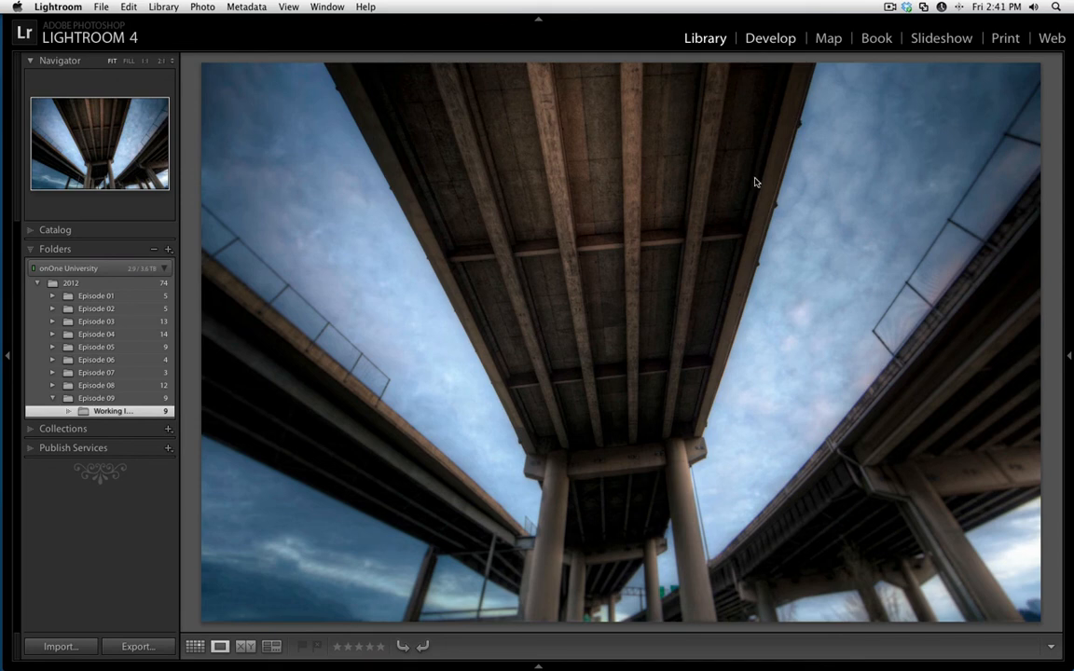
# Develop the bridge photo with Shadows +34, Whites -13, Blacks +21, Clarity +19 and Vibrance +12.
pyautogui.press('d')
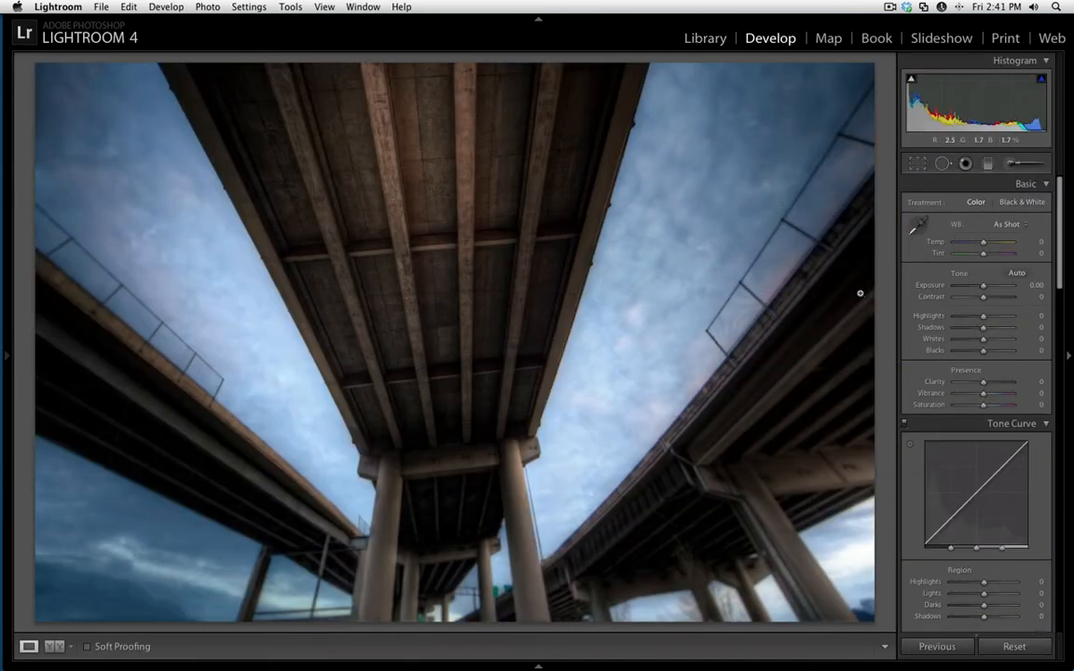
pyautogui.moveTo(986, 330); pyautogui.dragTo(993, 333)
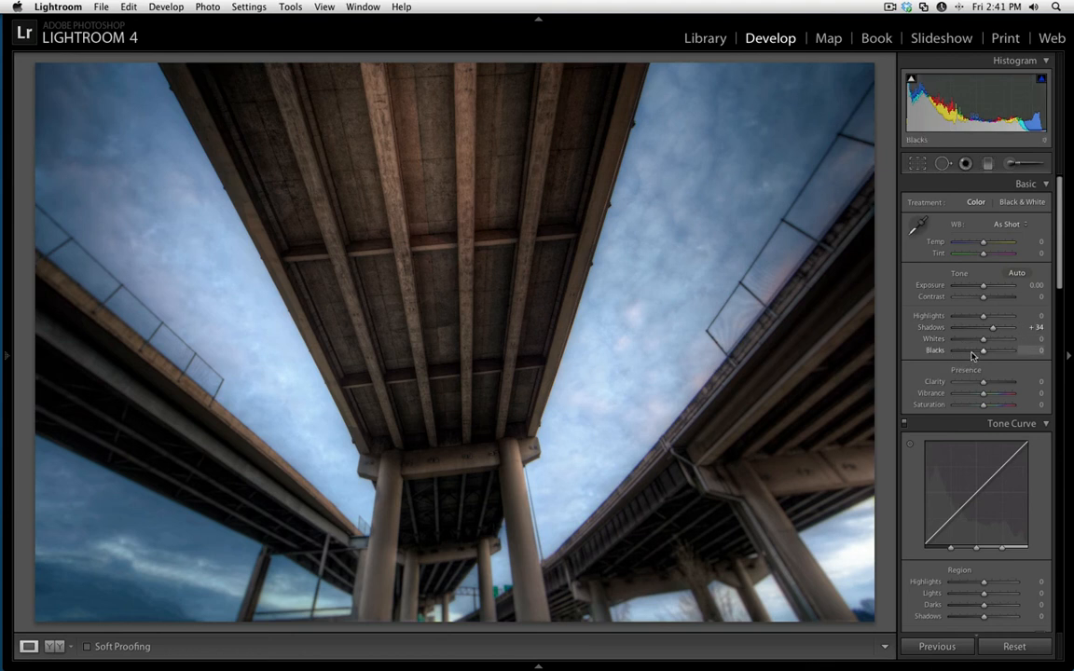
pyautogui.moveTo(983, 343); pyautogui.dragTo(989, 354)
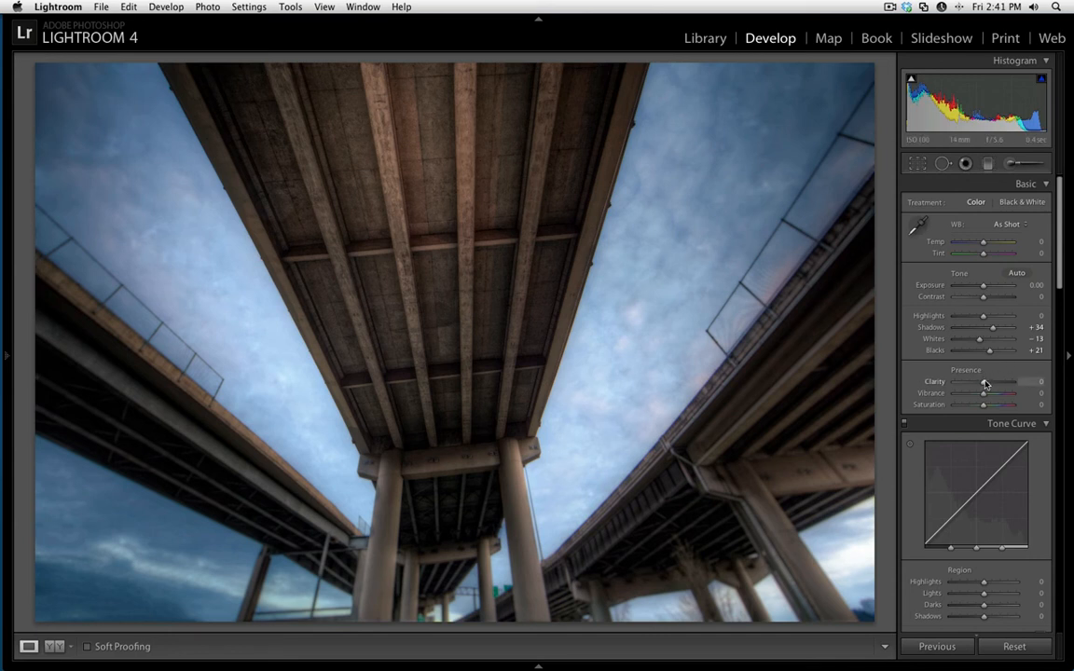
pyautogui.moveTo(982, 382); pyautogui.dragTo(986, 385)
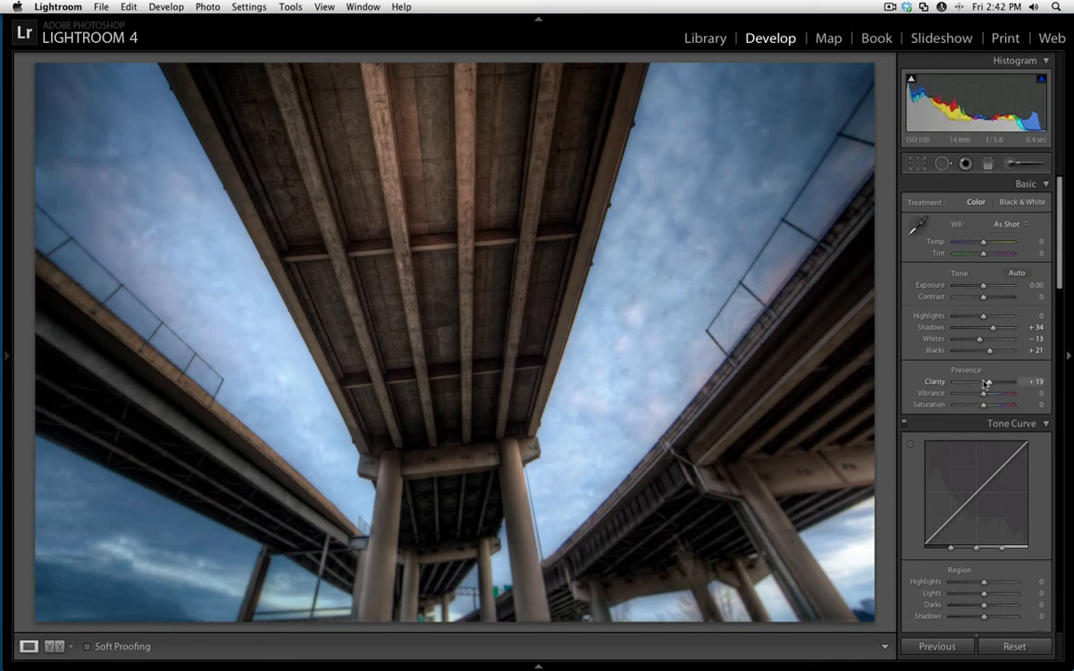
pyautogui.moveTo(982, 393); pyautogui.dragTo(988, 393)
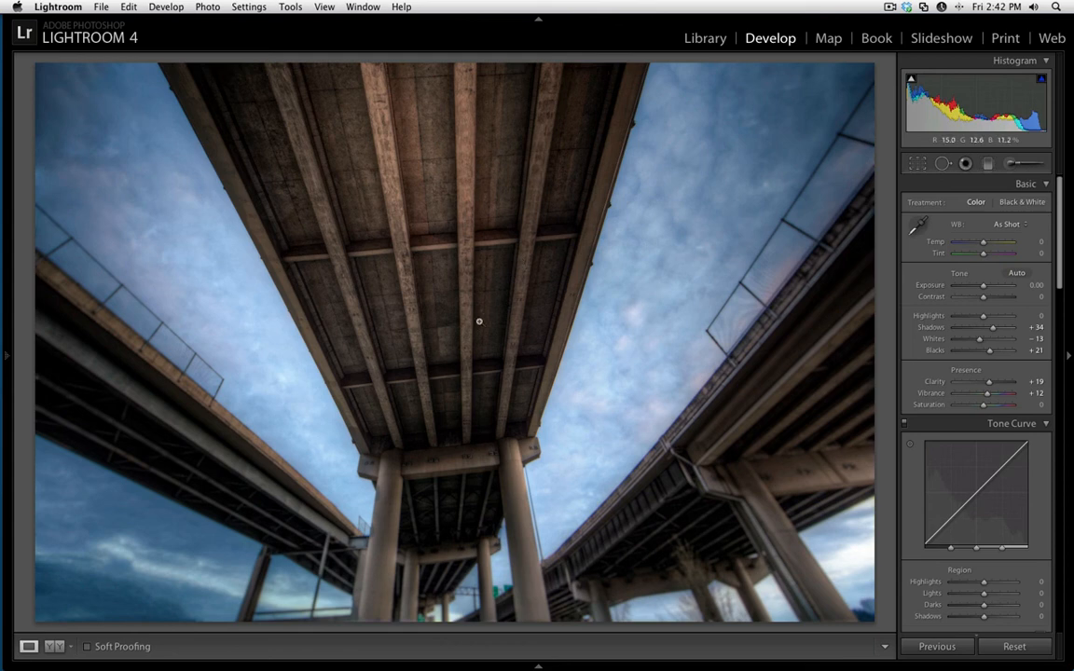
# Add an angled graduated filter with Exposure -0.51 and Temp -9 over the photo's right side, adjusting its boundary lines to soften the transition.
pyautogui.click(987, 163)
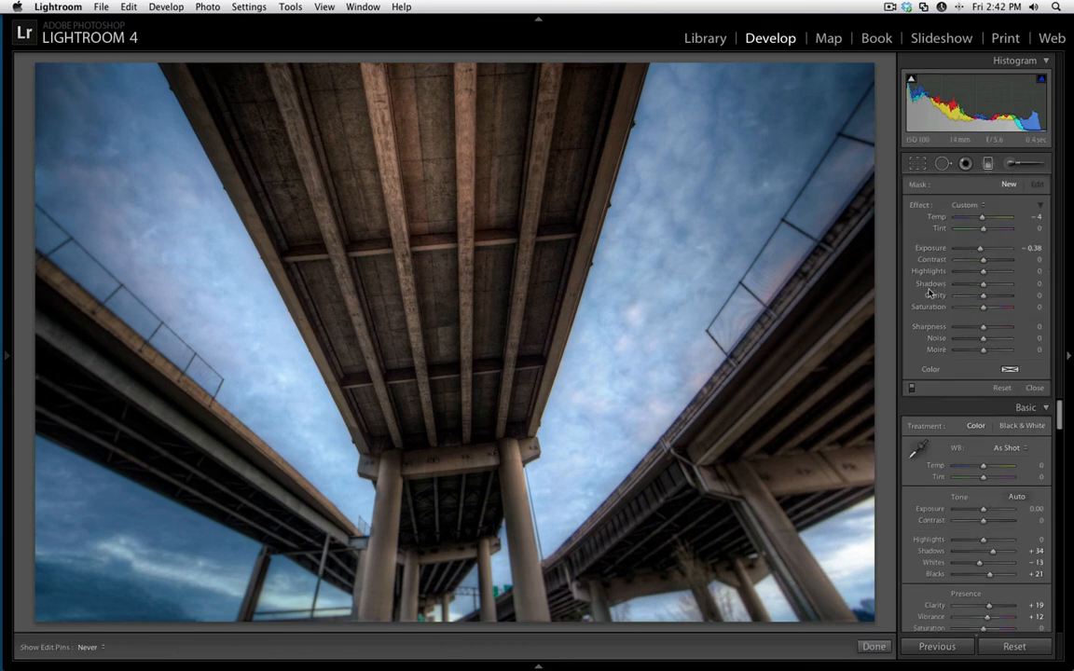
pyautogui.click(962, 205)
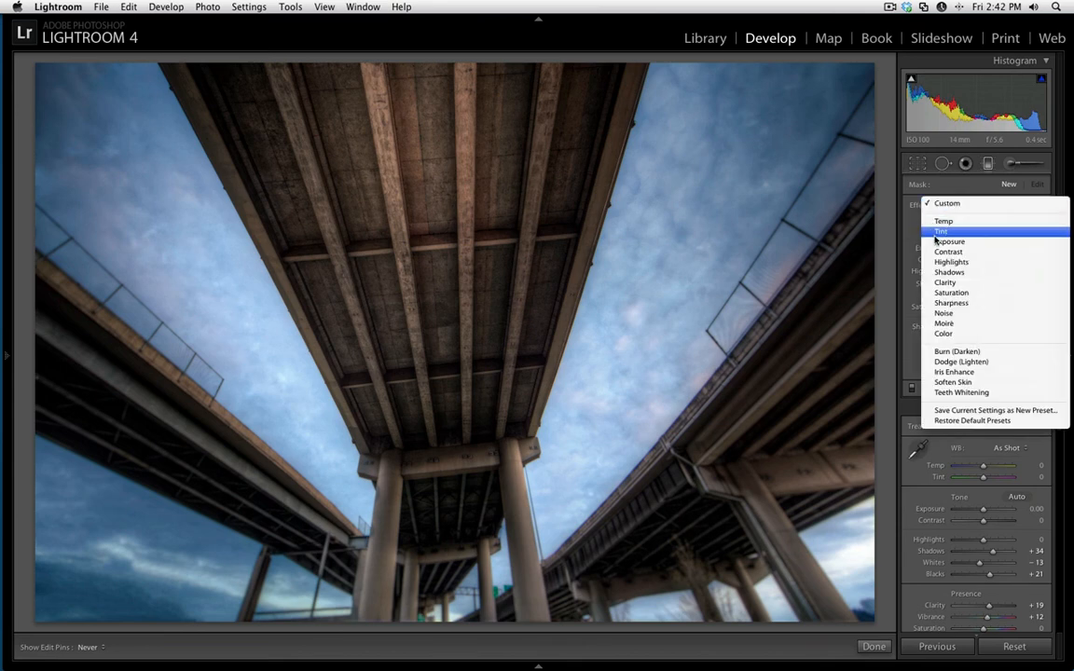
pyautogui.click(936, 248)
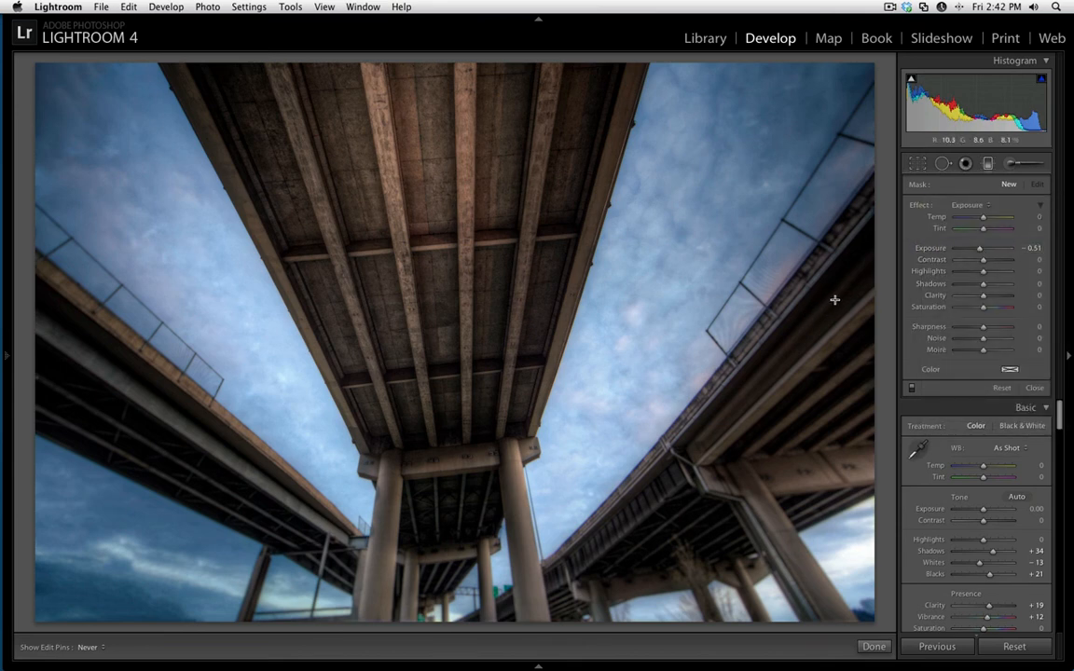
pyautogui.moveTo(984, 218); pyautogui.dragTo(981, 218)
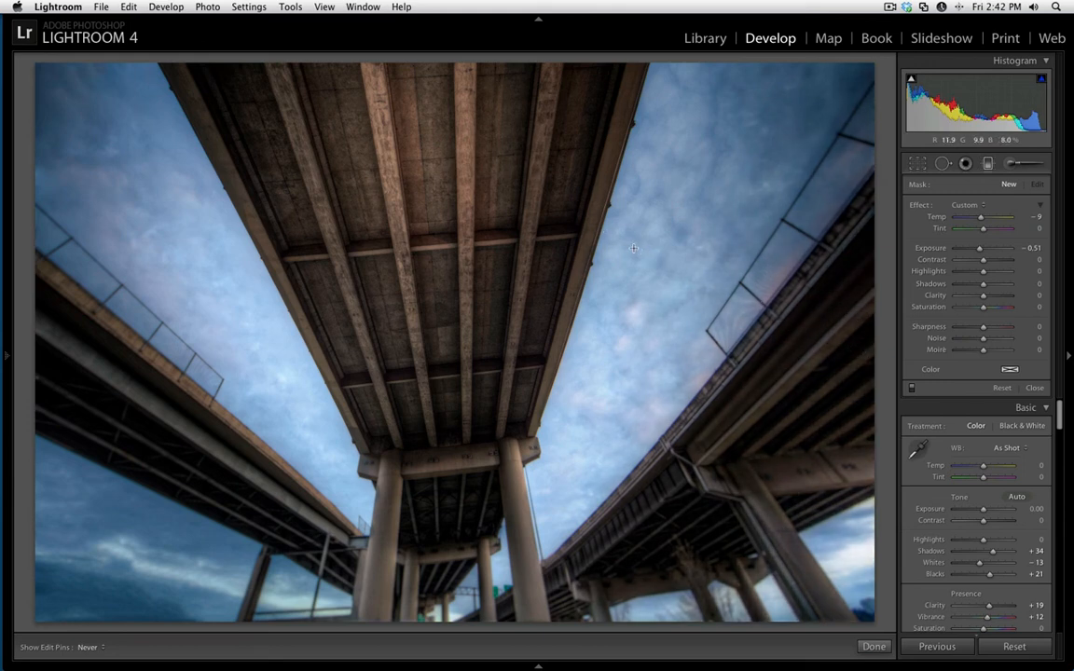
pyautogui.moveTo(696, 134); pyautogui.dragTo(631, 320)
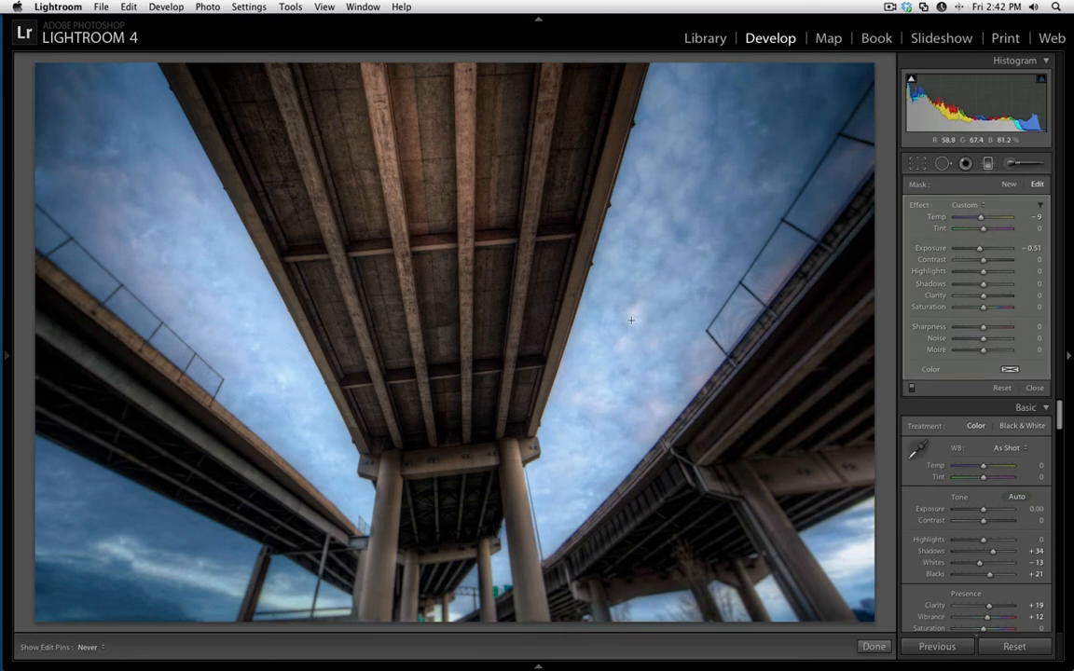
pyautogui.press('h')
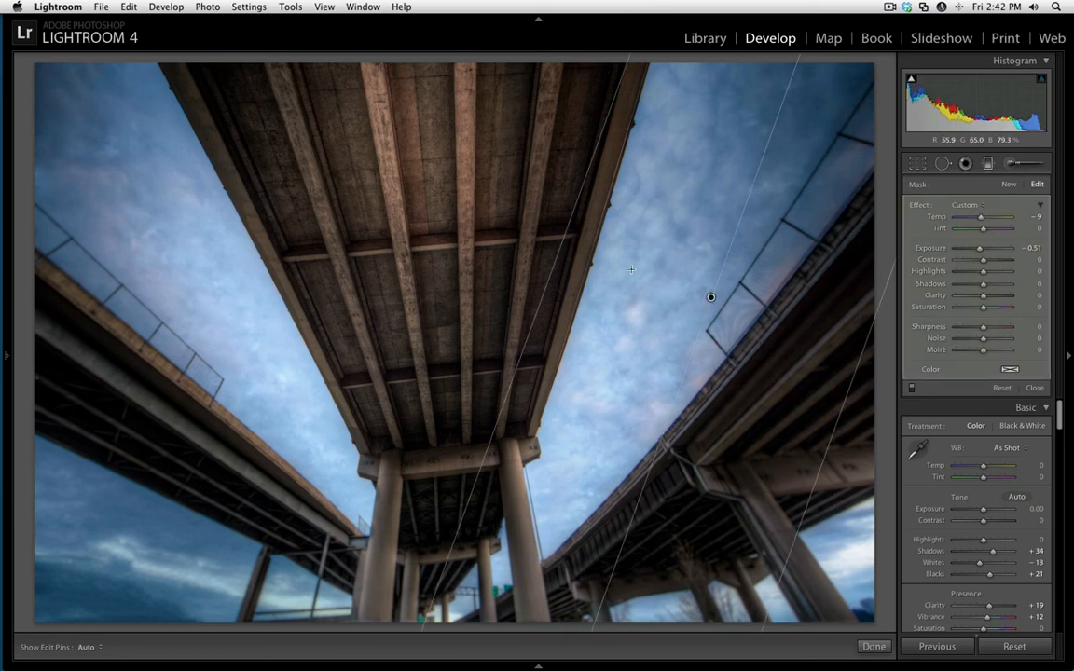
pyautogui.moveTo(571, 223); pyautogui.dragTo(608, 233)
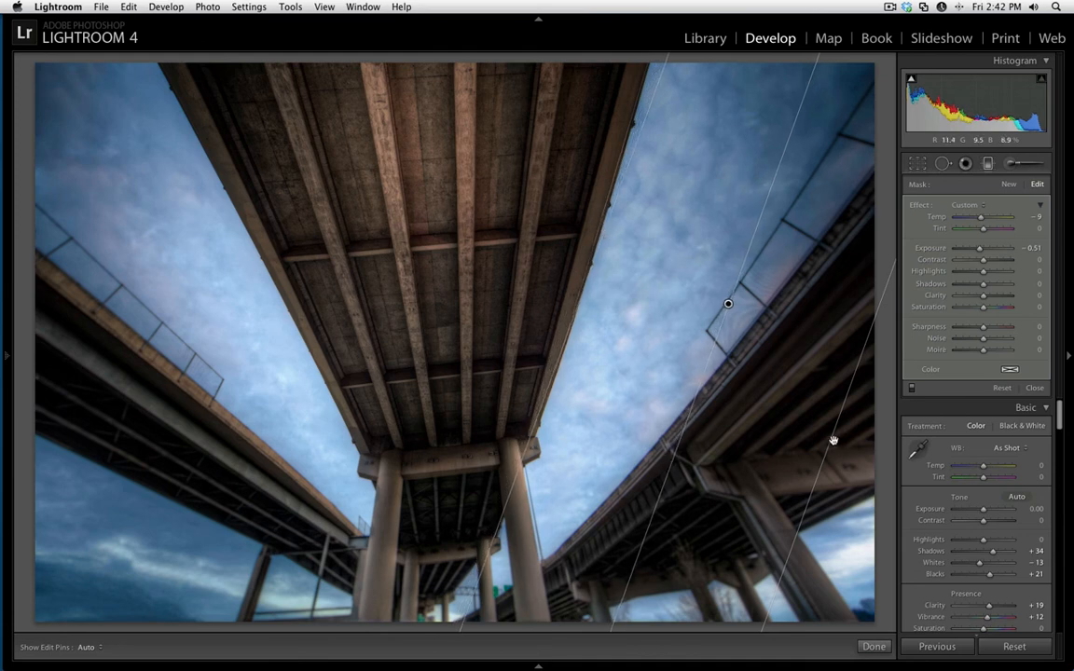
pyautogui.moveTo(833, 439); pyautogui.dragTo(957, 483)
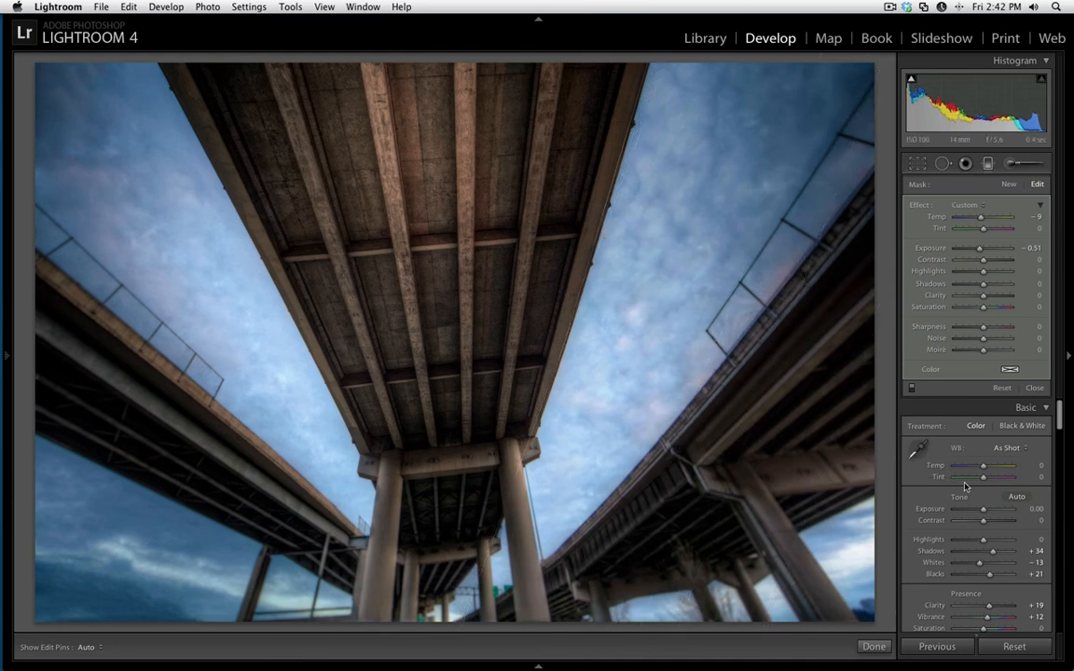
# Add two more graduated filters with the same settings, one angled over the photo's left side and one rising from the bottom edge.
pyautogui.click(1009, 186)
pyautogui.moveTo(42, 424); pyautogui.dragTo(284, 291)
pyautogui.moveTo(83, 504); pyautogui.dragTo(17, 580)
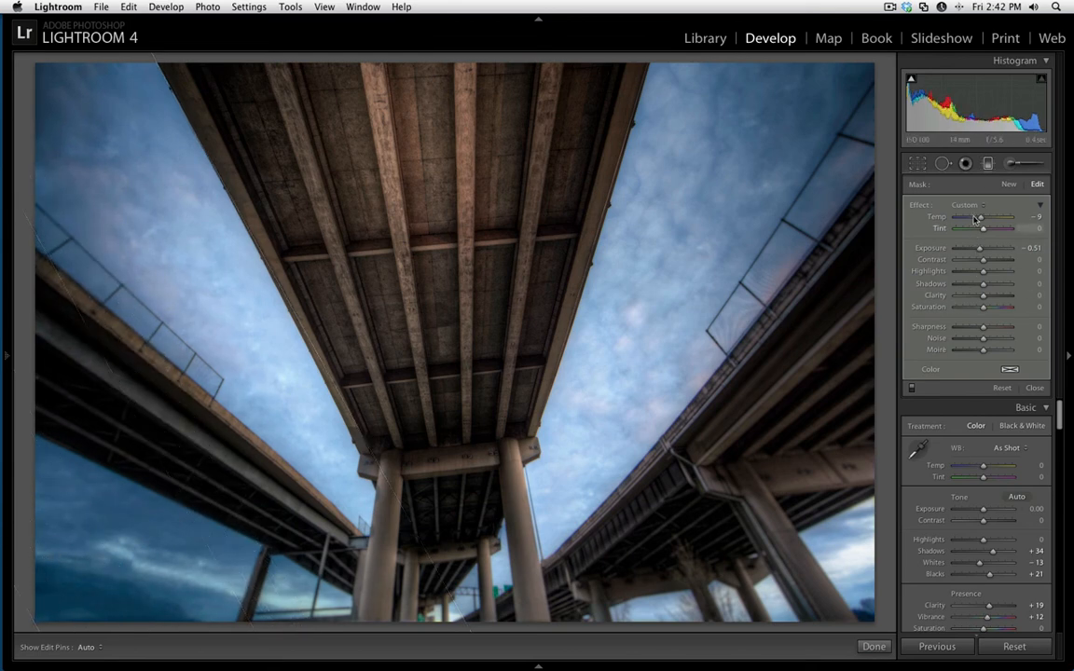
pyautogui.click(1009, 186)
pyautogui.moveTo(440, 618); pyautogui.dragTo(433, 331)
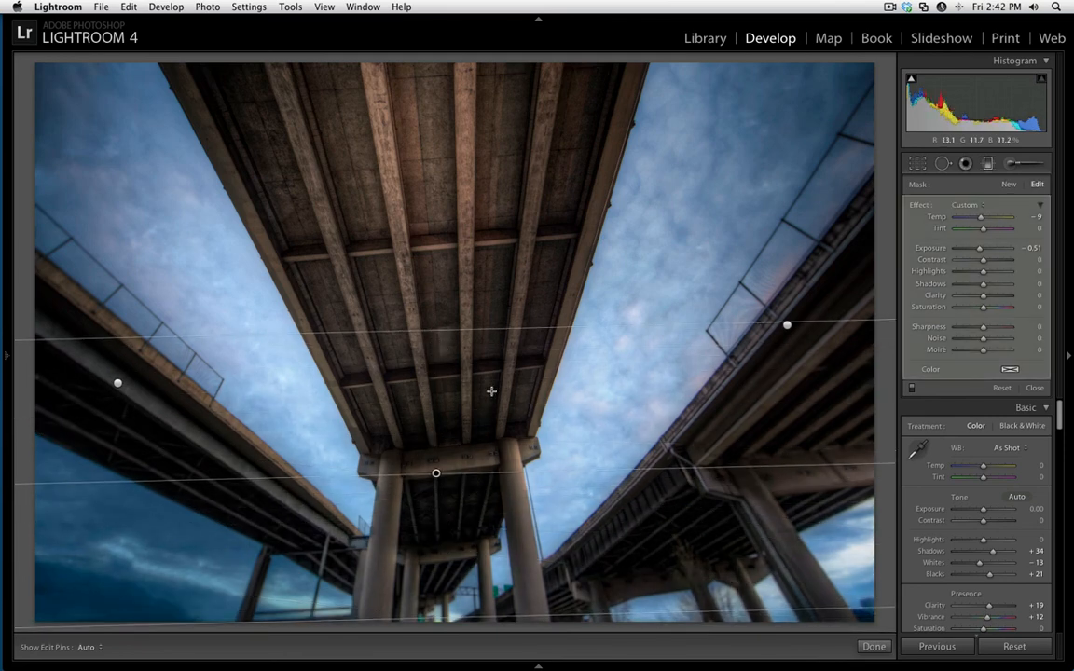
# Hide the filter edit pins and compare the edited photo with its before version.
pyautogui.press('h')
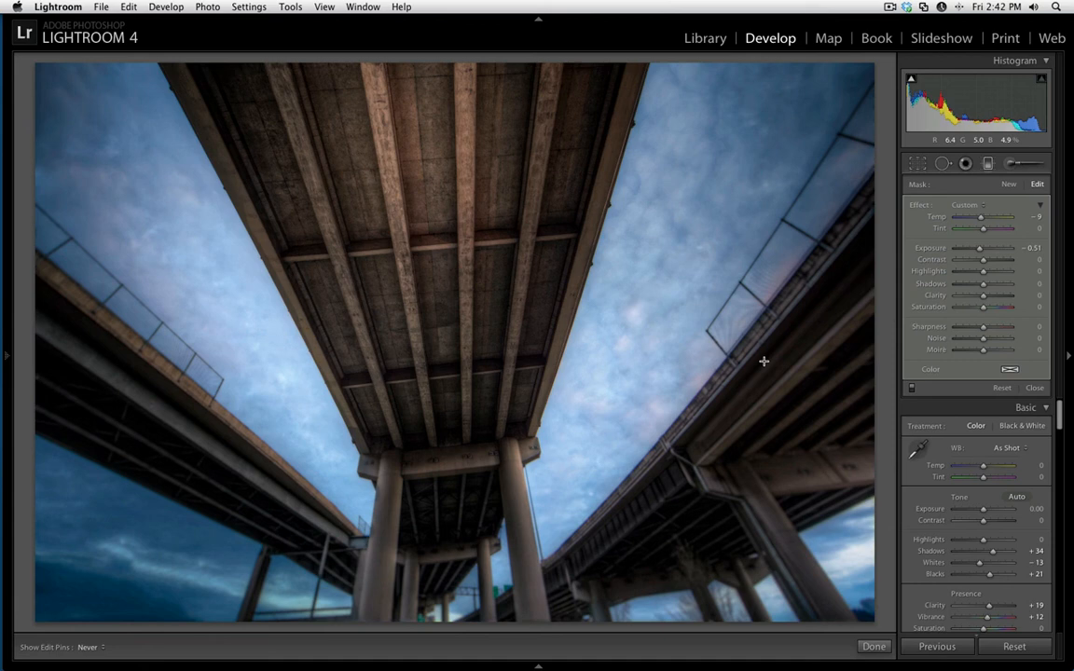
pyautogui.press('\\')
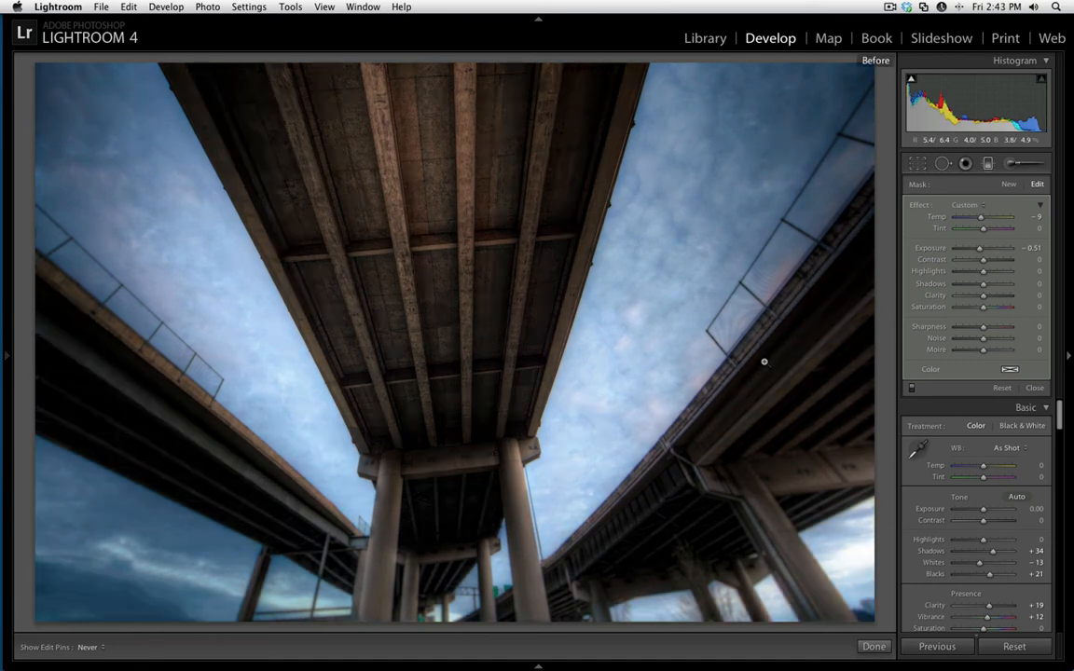
pyautogui.press('\\')
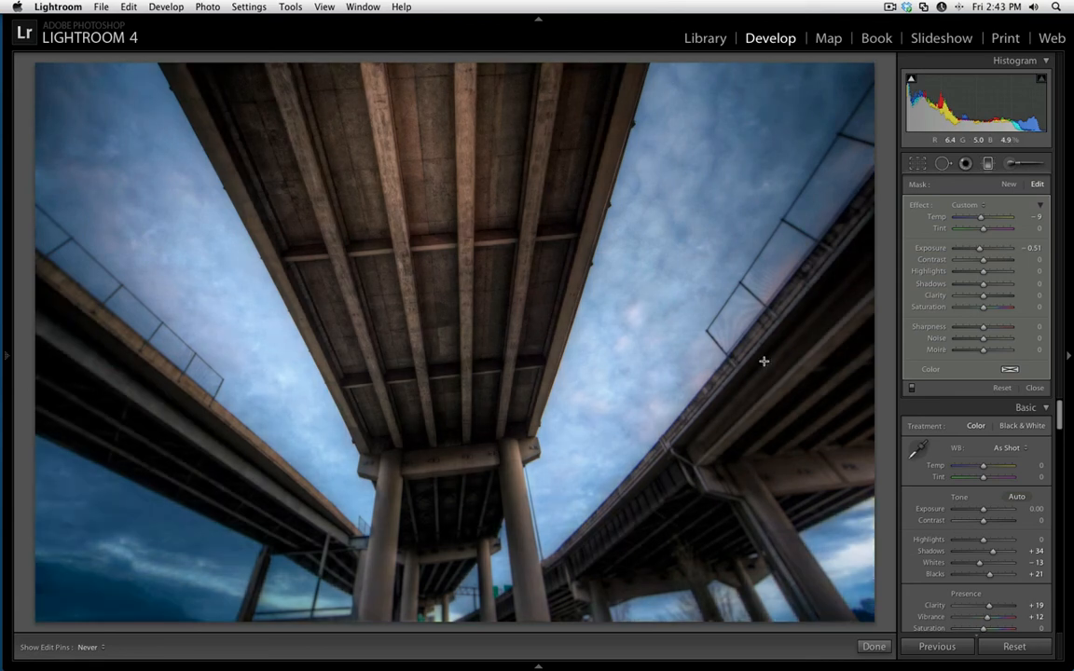